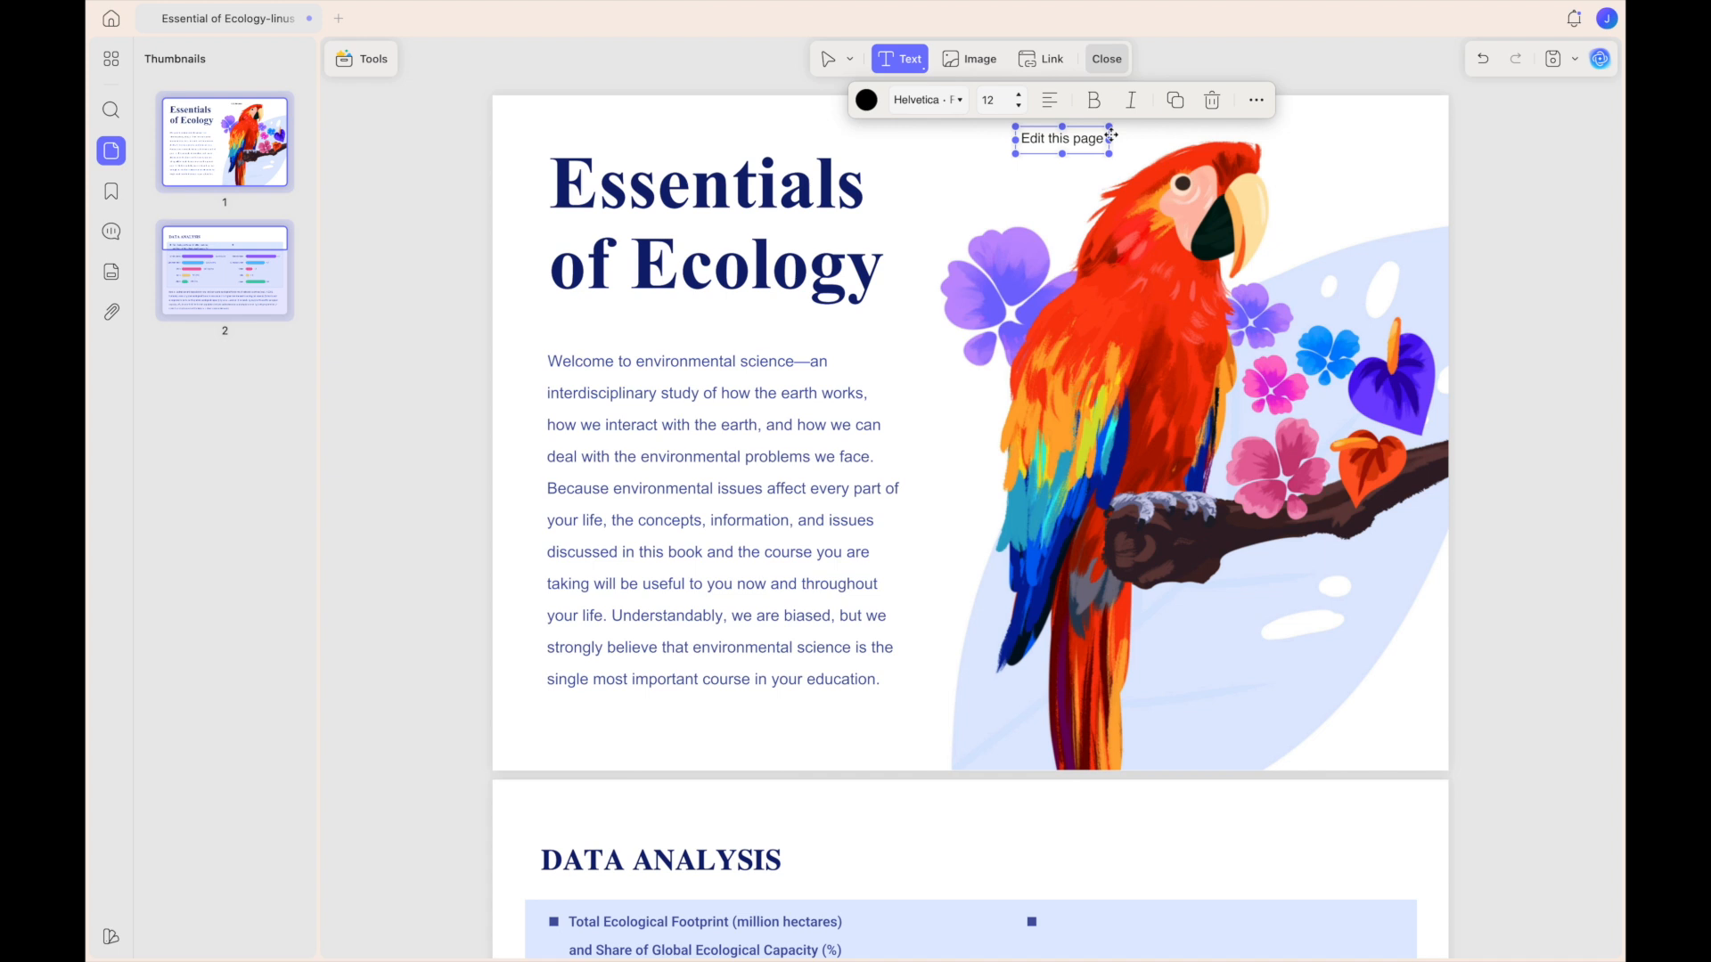
- Change the color of the "Edit this page" text to light purple and open the font choices and additional text options
{"action": "left_click", "coordinate": [866, 100]}
{"action": "left_click", "coordinate": [970, 182]}
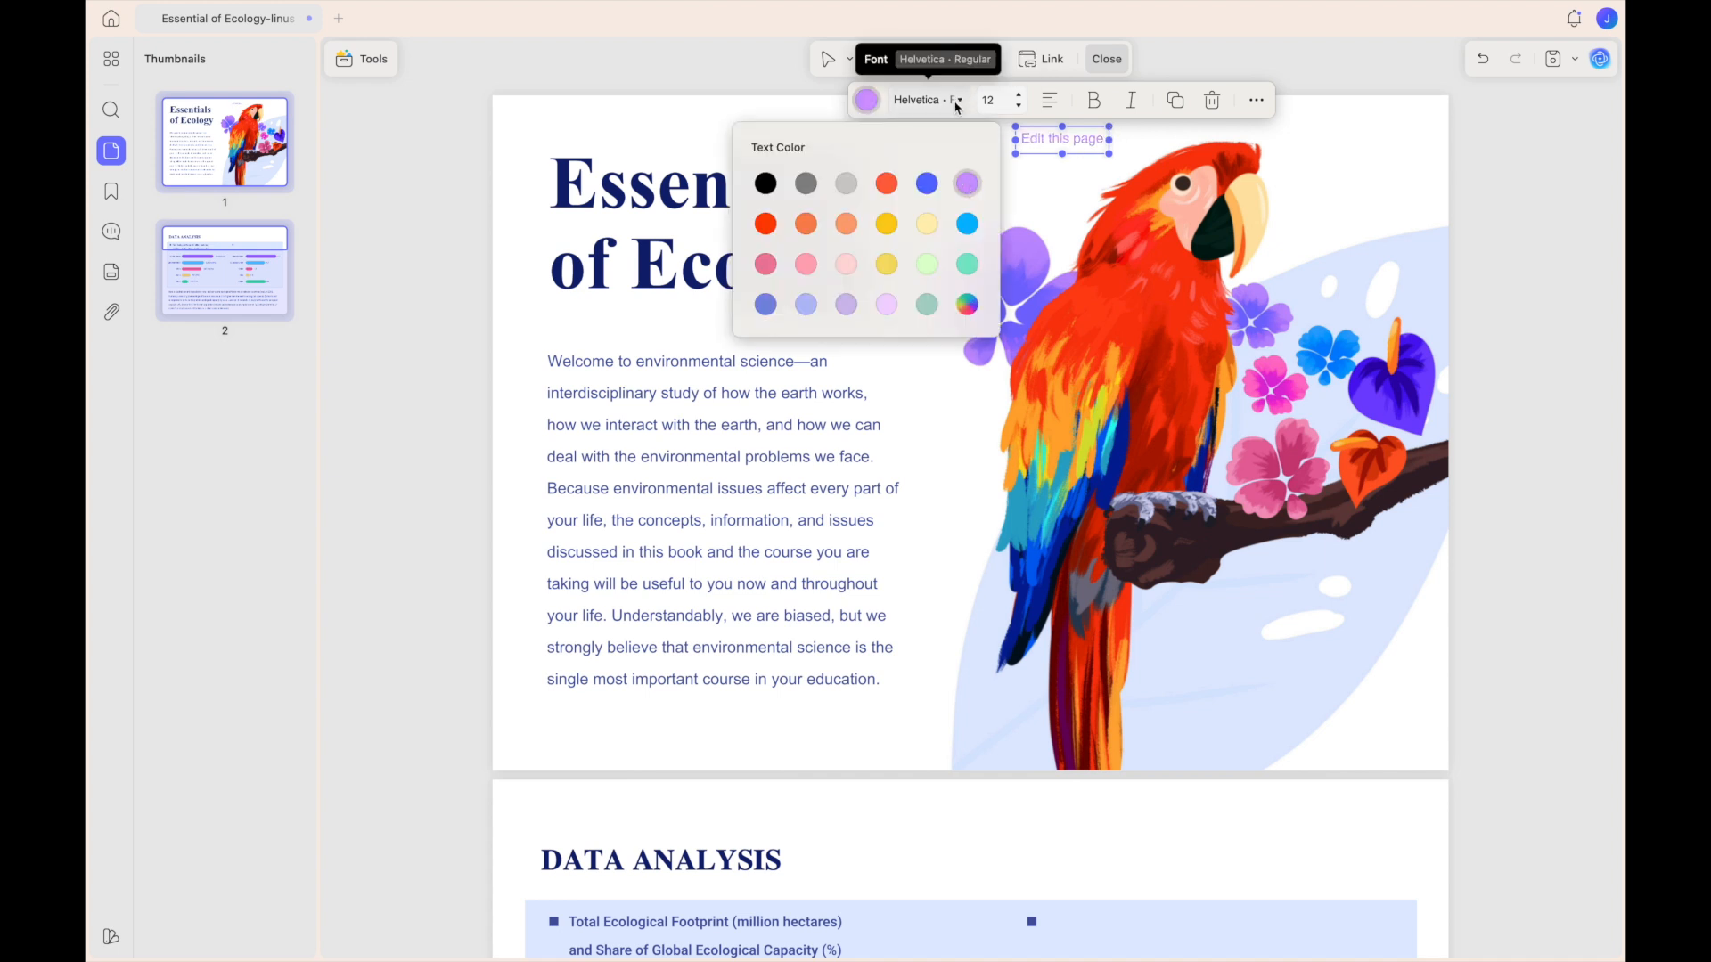
{"action": "left_click", "coordinate": [958, 101]}
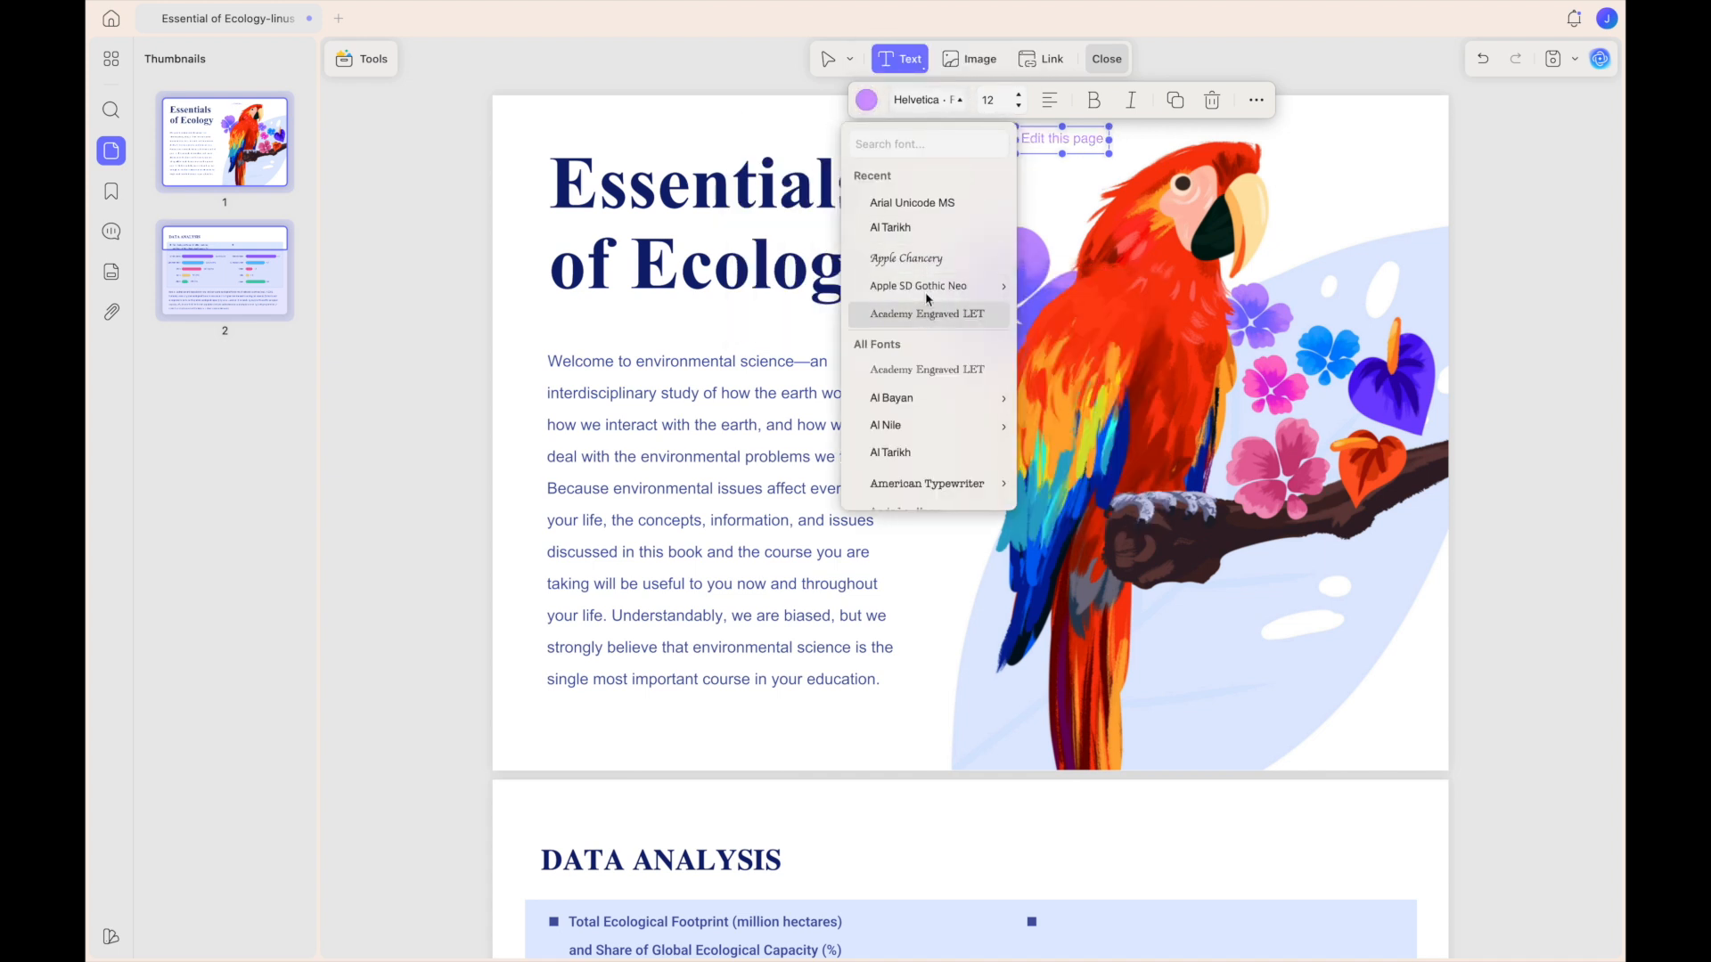
{"action": "left_click", "coordinate": [1018, 112]}
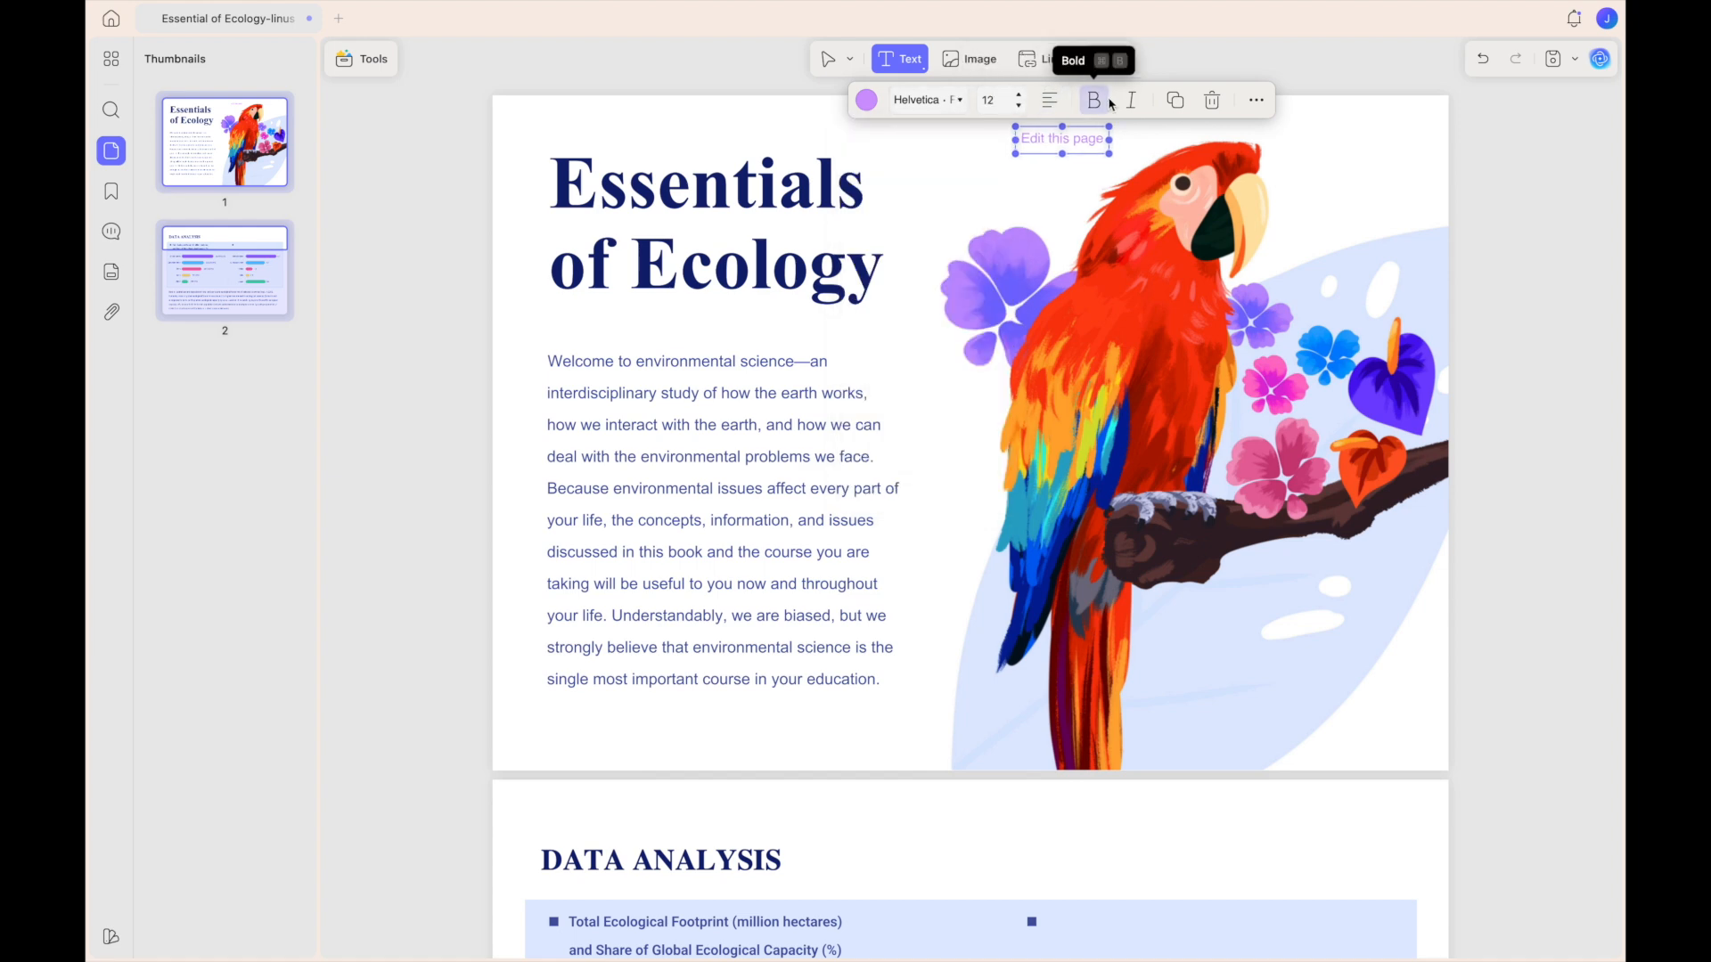
{"action": "left_click", "coordinate": [1258, 103]}
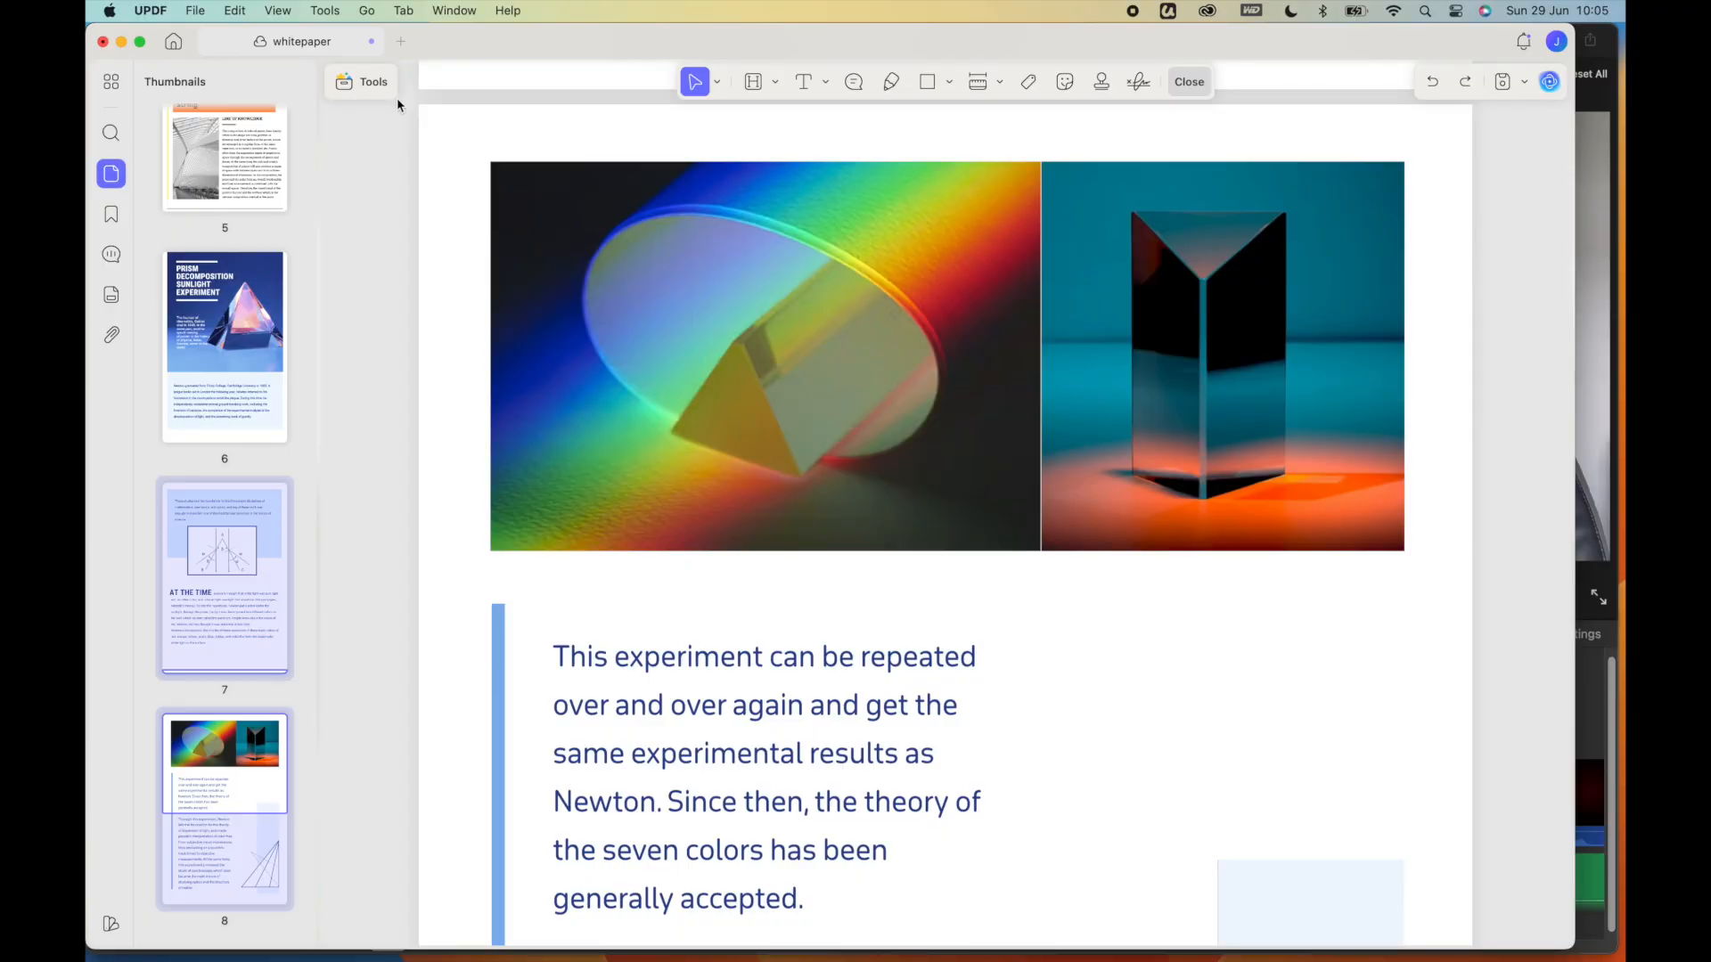
- Switch the whitepaper to Edit mode and open the full properties of the rainbow prism image on page 8
{"action": "left_click", "coordinate": [366, 82]}
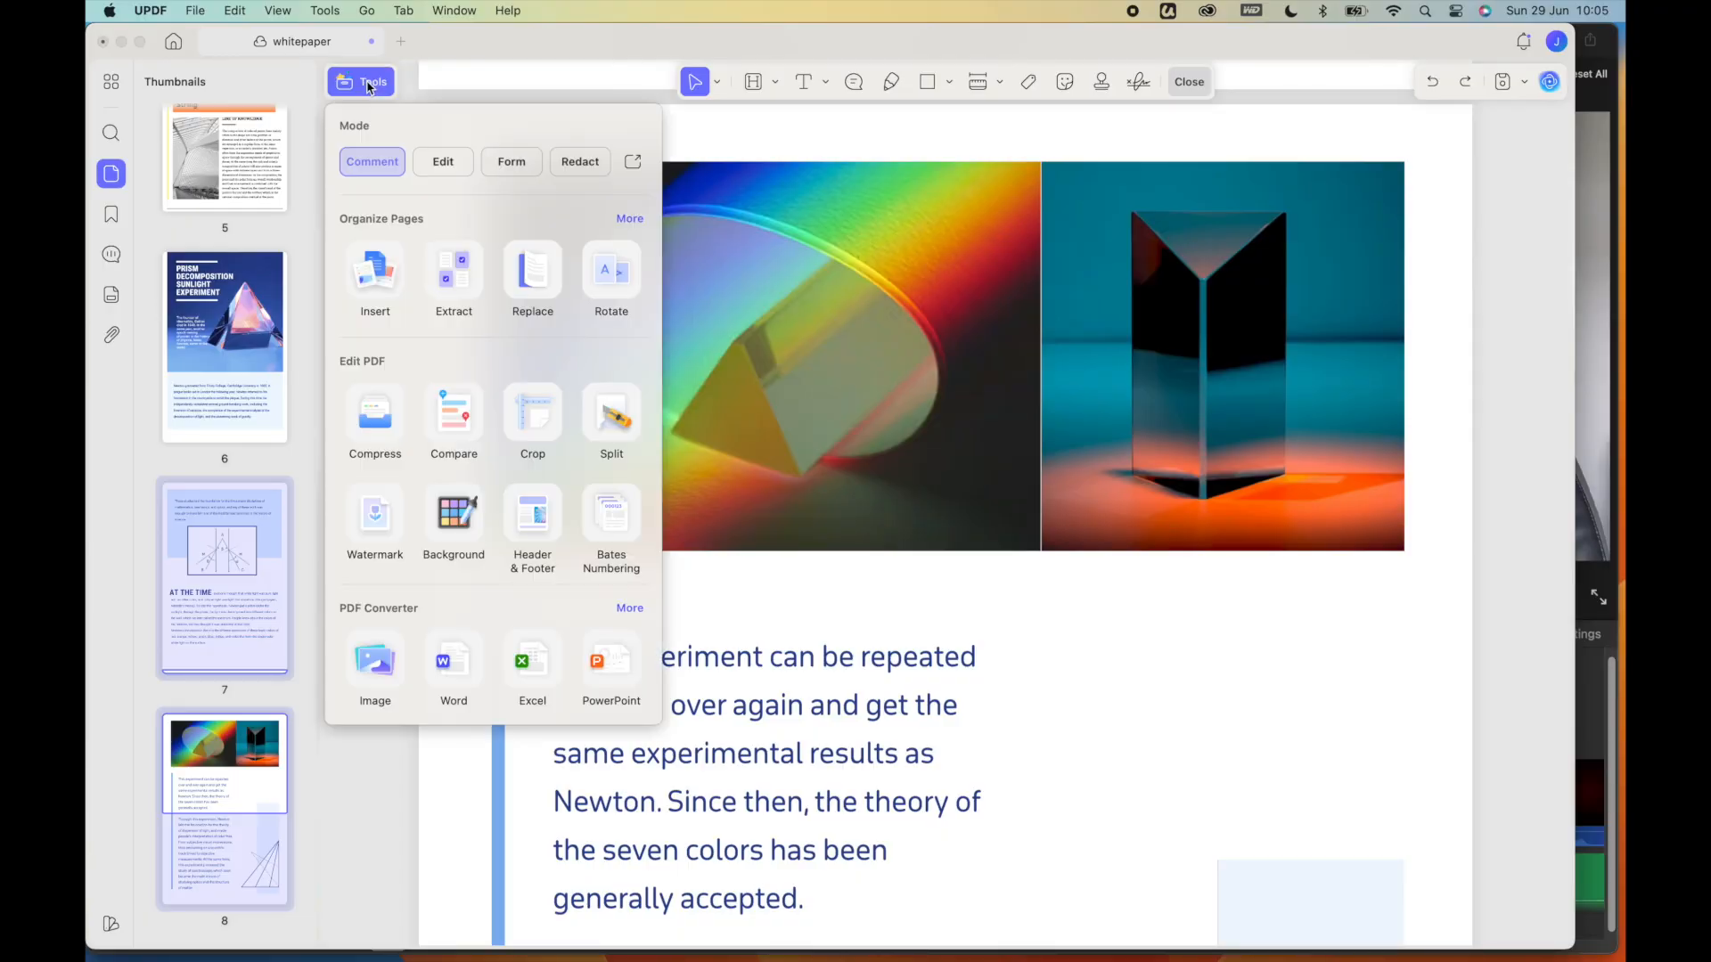
{"action": "left_click", "coordinate": [443, 161]}
{"action": "left_click", "coordinate": [748, 294]}
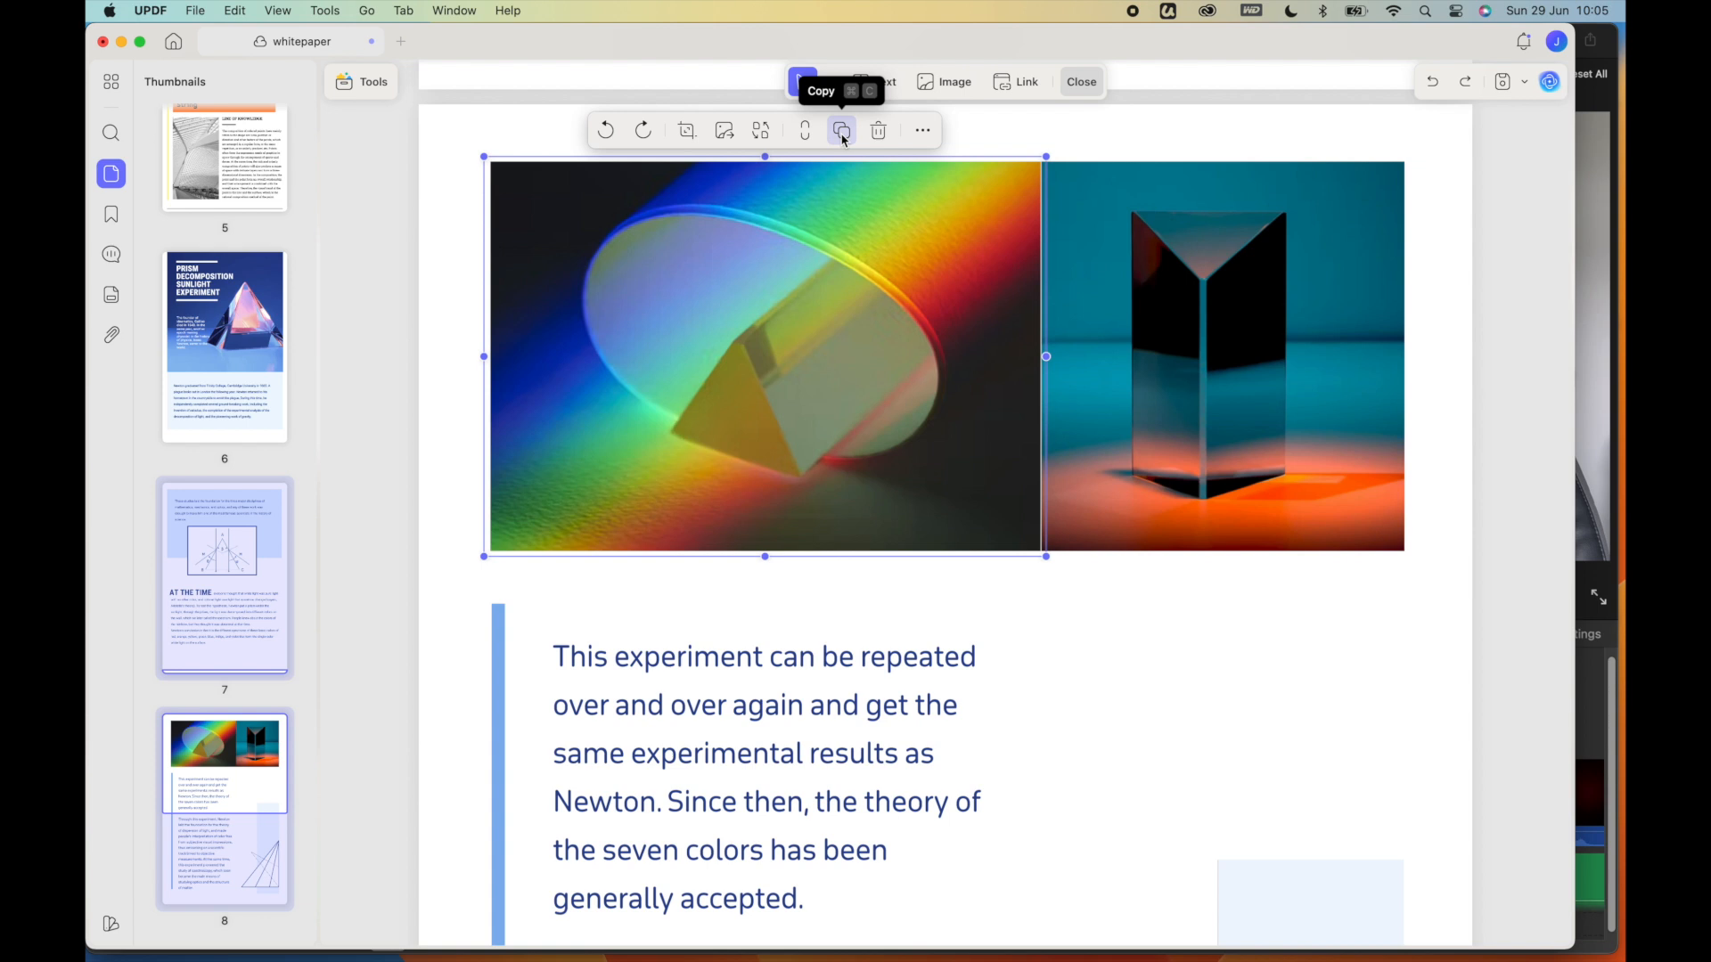
{"action": "left_click", "coordinate": [923, 131]}
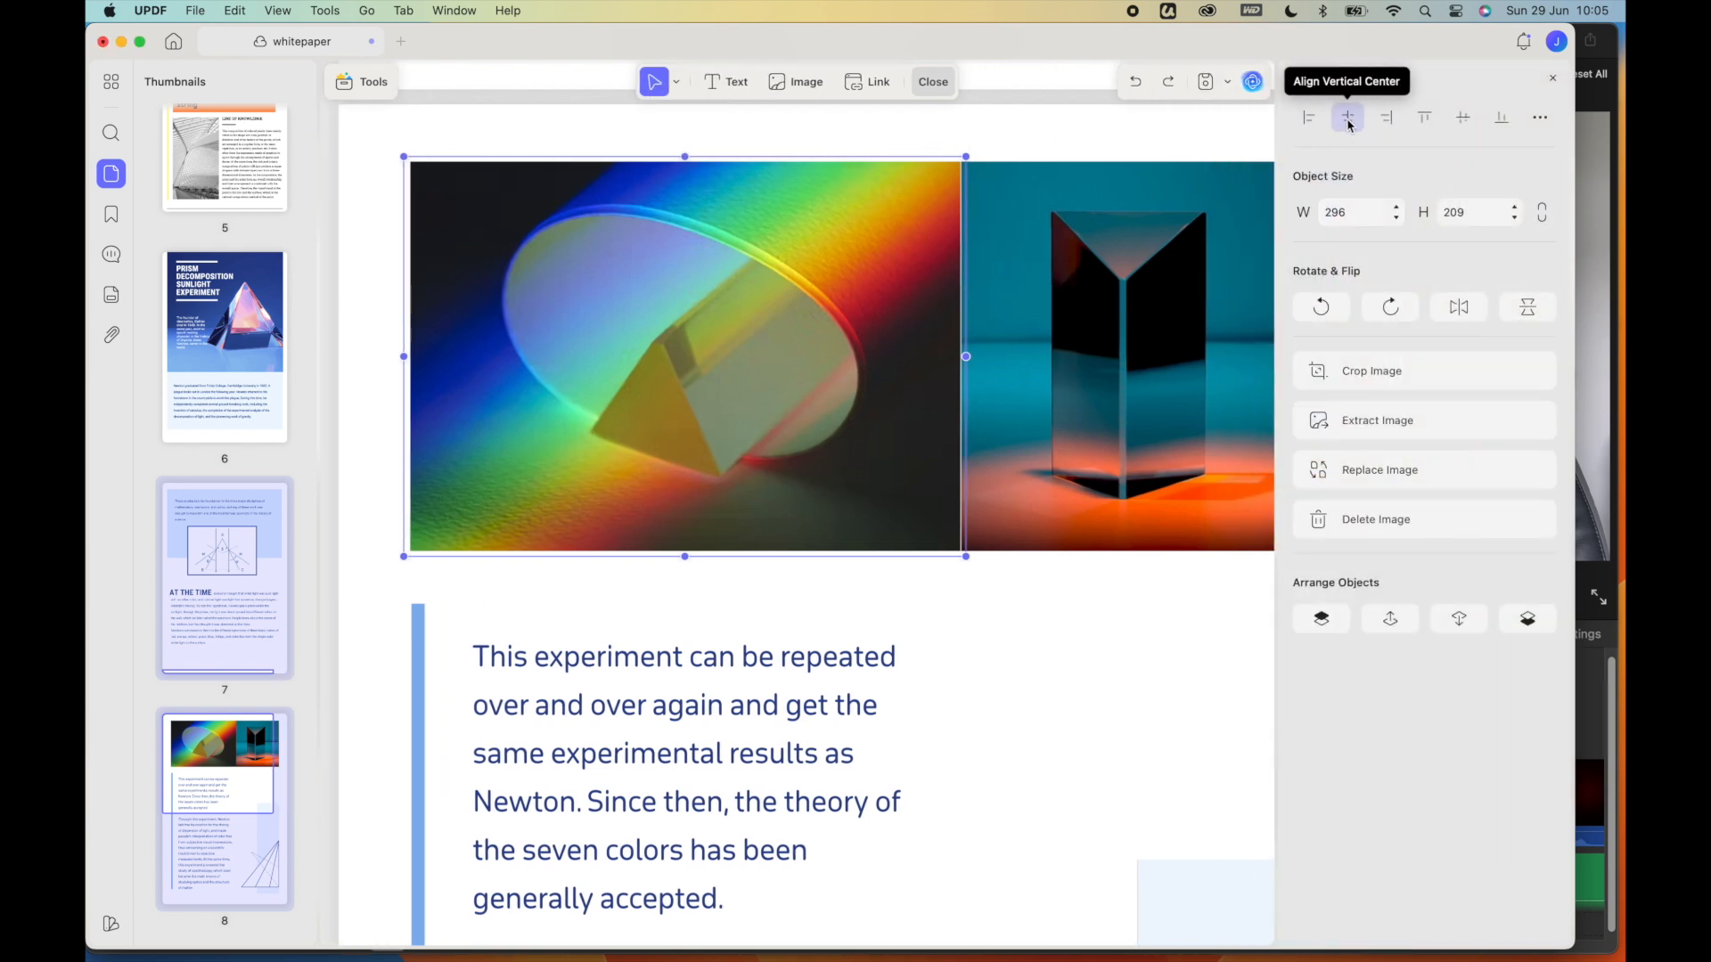
- Align the rainbow prism image to the left of the page and rotate it clockwise
{"action": "left_click", "coordinate": [1347, 121]}
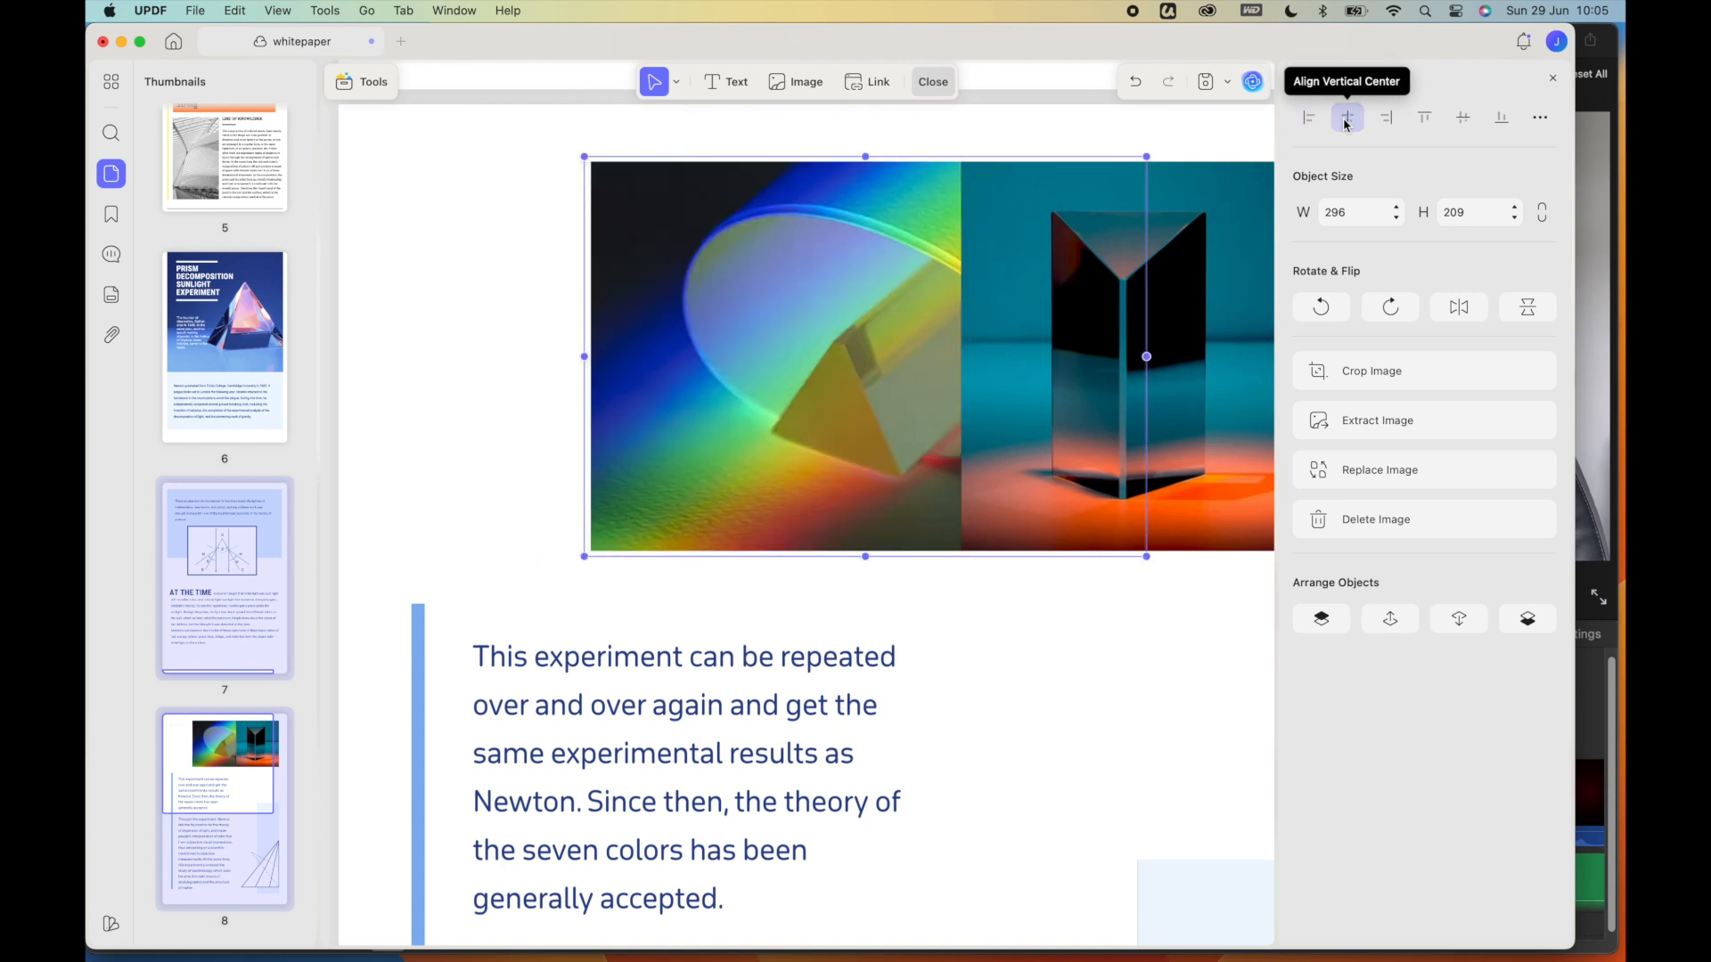
{"action": "left_click", "coordinate": [1308, 119]}
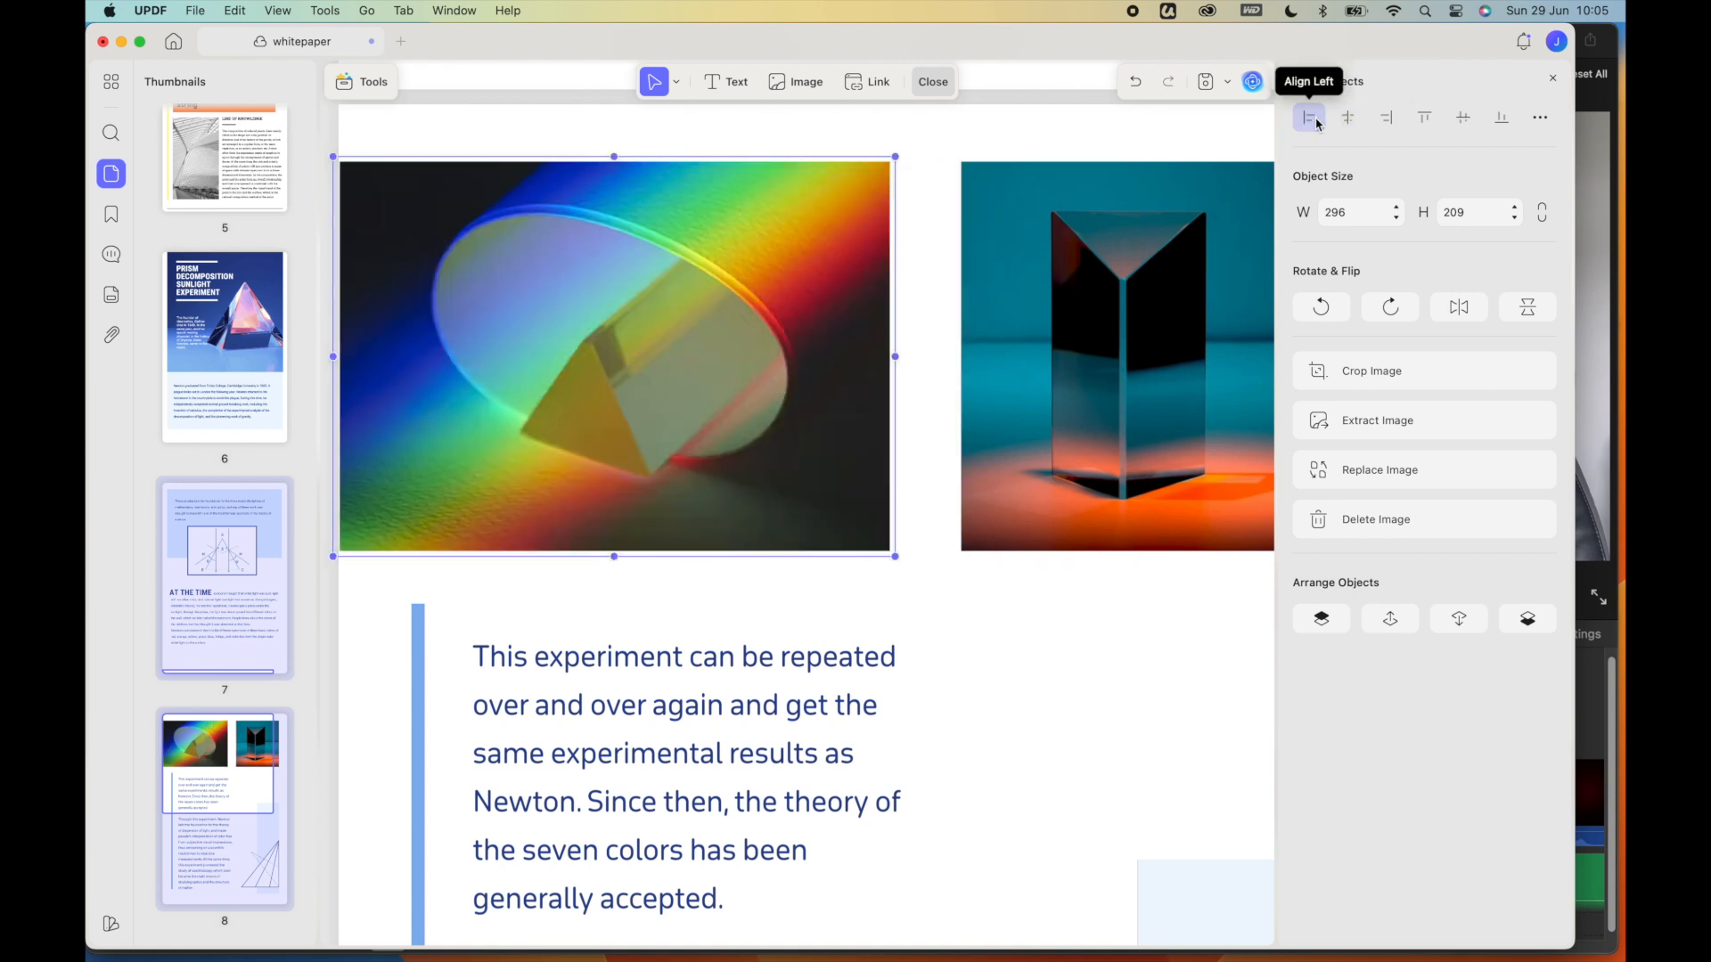
{"action": "left_click", "coordinate": [1384, 119]}
{"action": "left_click", "coordinate": [1390, 307]}
- Resize the rainbow prism image to a width of 100 and a height of 150
{"action": "left_click", "coordinate": [1356, 212]}
{"action": "key", "text": "BackSpace"}
{"action": "key", "text": "BackSpace"}
{"action": "key", "text": "BackSpace"}
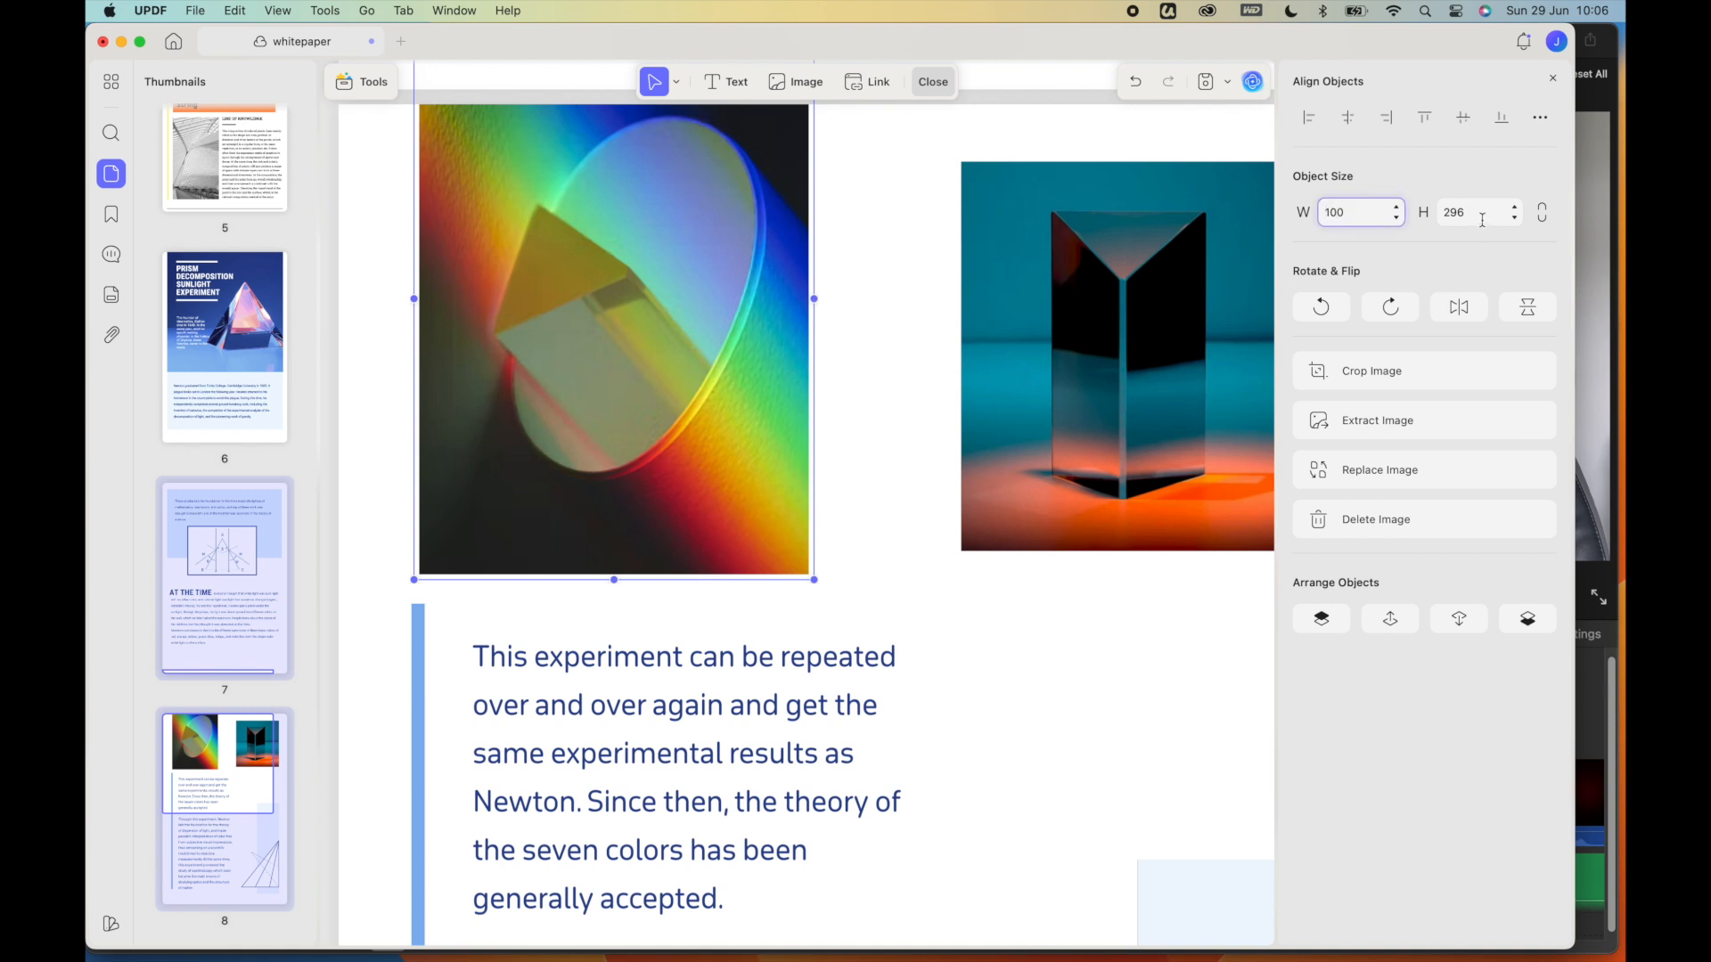
{"action": "left_click", "coordinate": [1482, 220]}
{"action": "key", "text": "BackSpace"}
{"action": "key", "text": "BackSpace"}
{"action": "key", "text": "BackSpace"}
{"action": "type", "text": "150"}
{"action": "key", "text": "Return"}
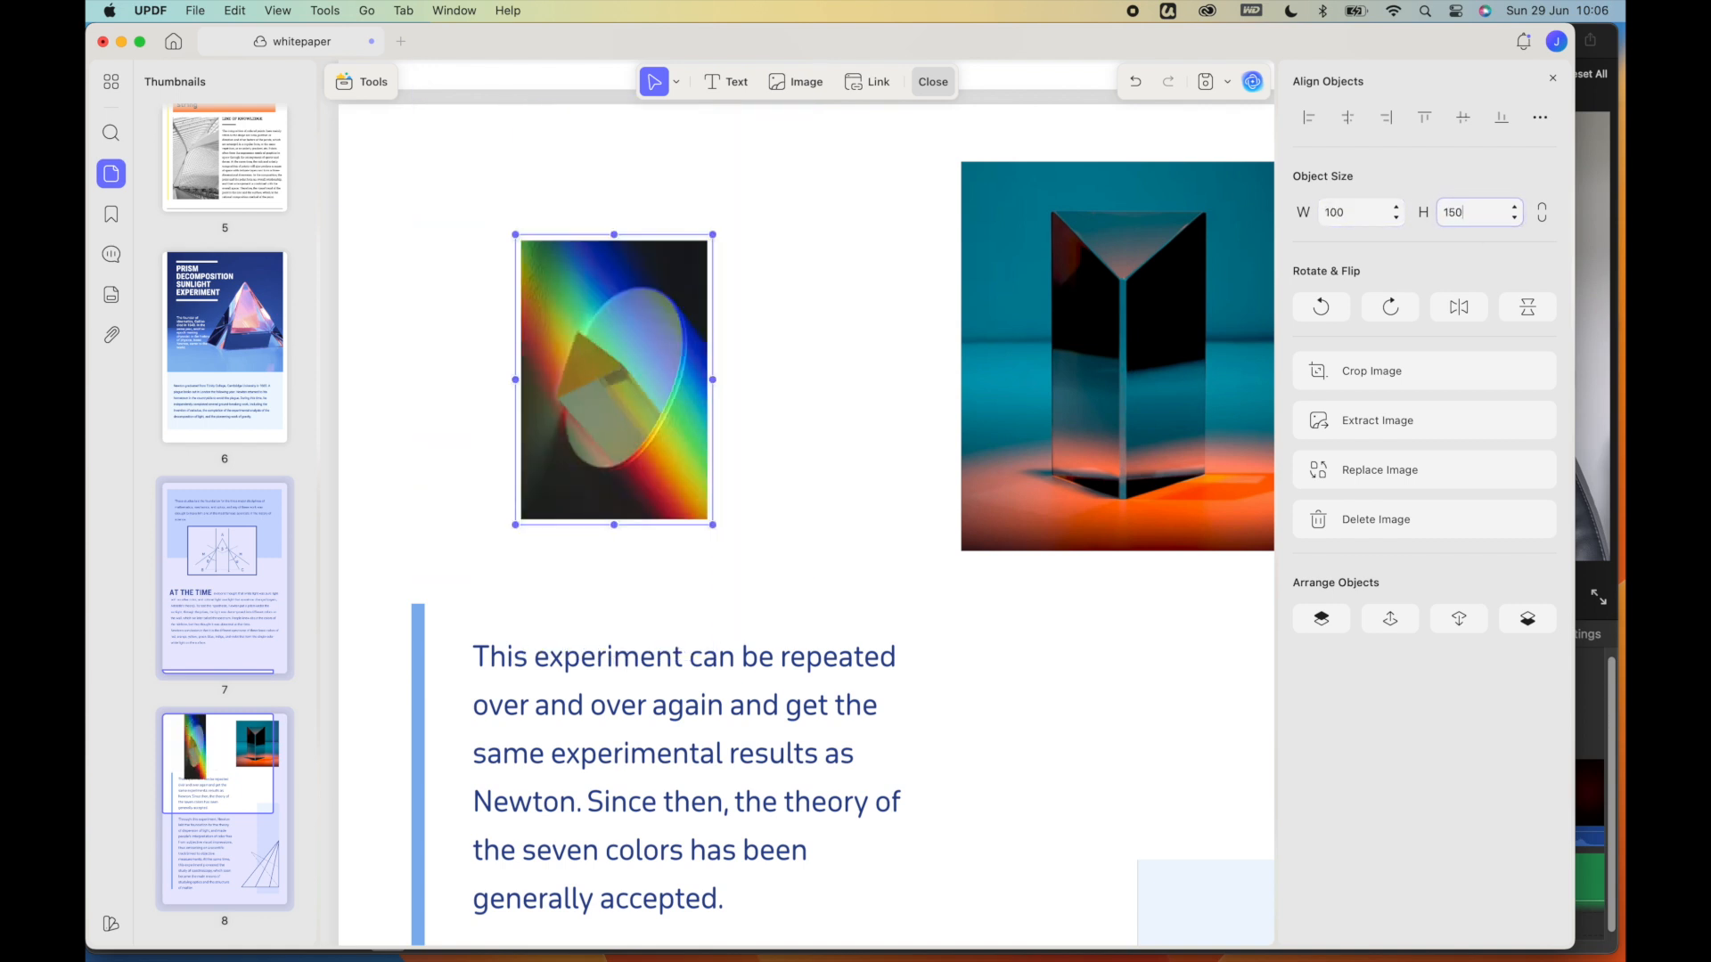
- Rotate the rainbow prism image counterclockwise and crop its upper-right corner to about 132 by 92.6
{"action": "left_click", "coordinate": [1328, 306]}
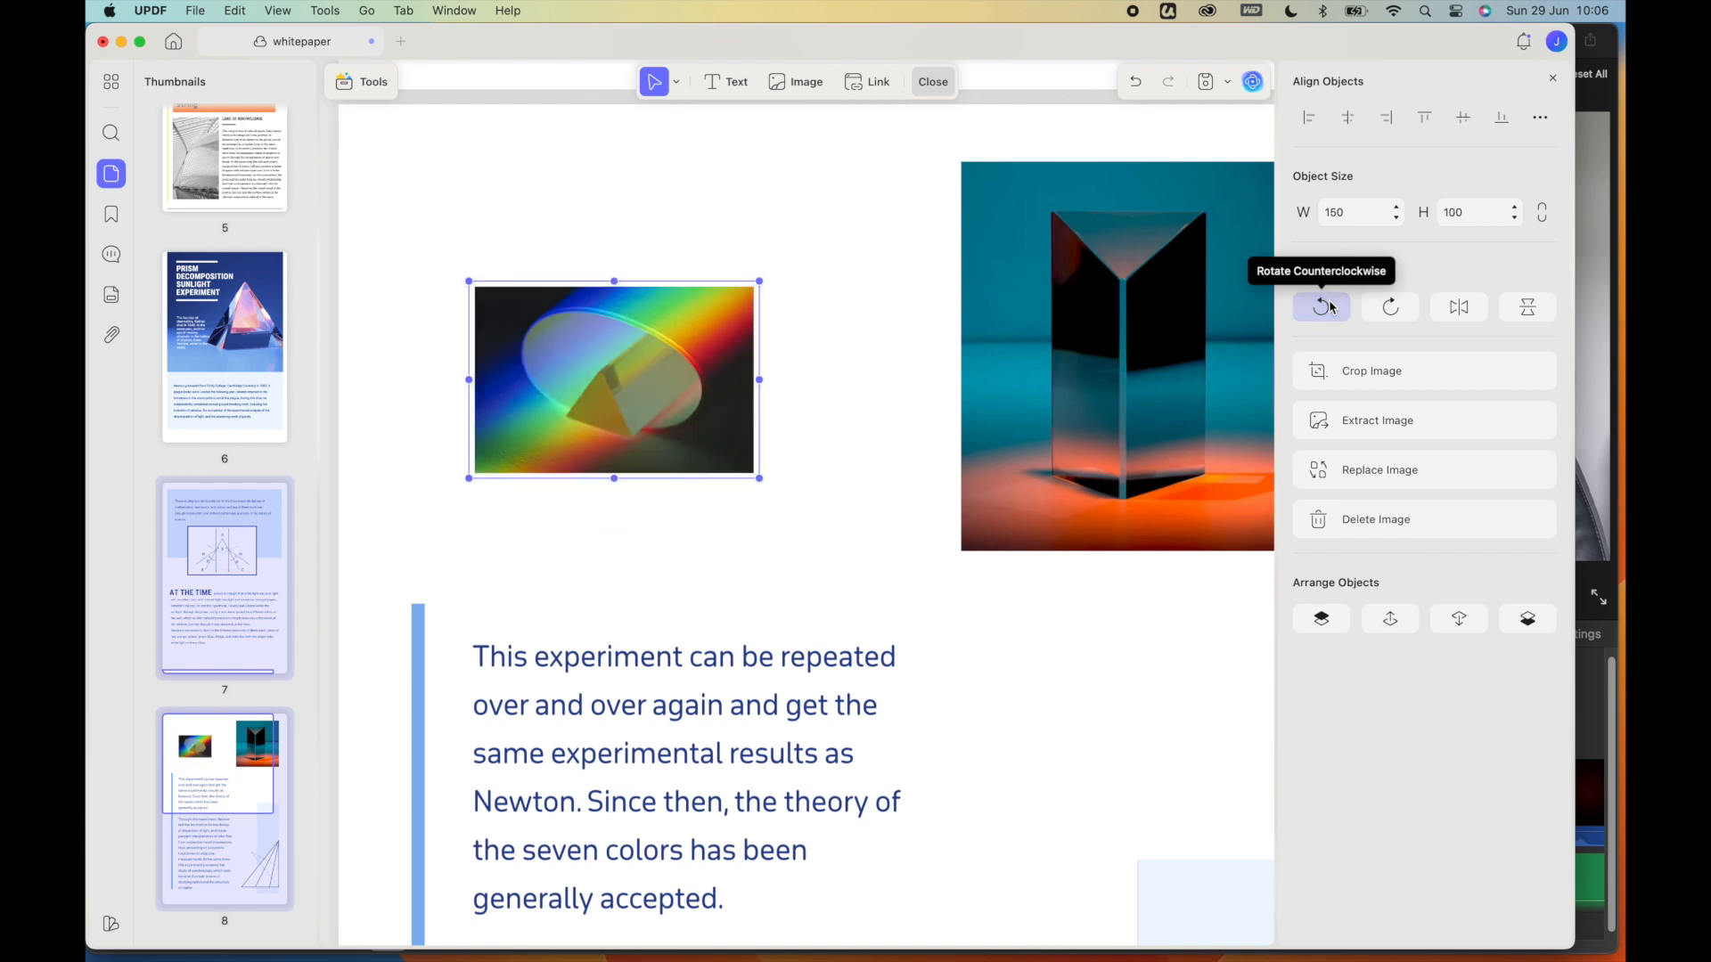
{"action": "left_click", "coordinate": [1353, 381]}
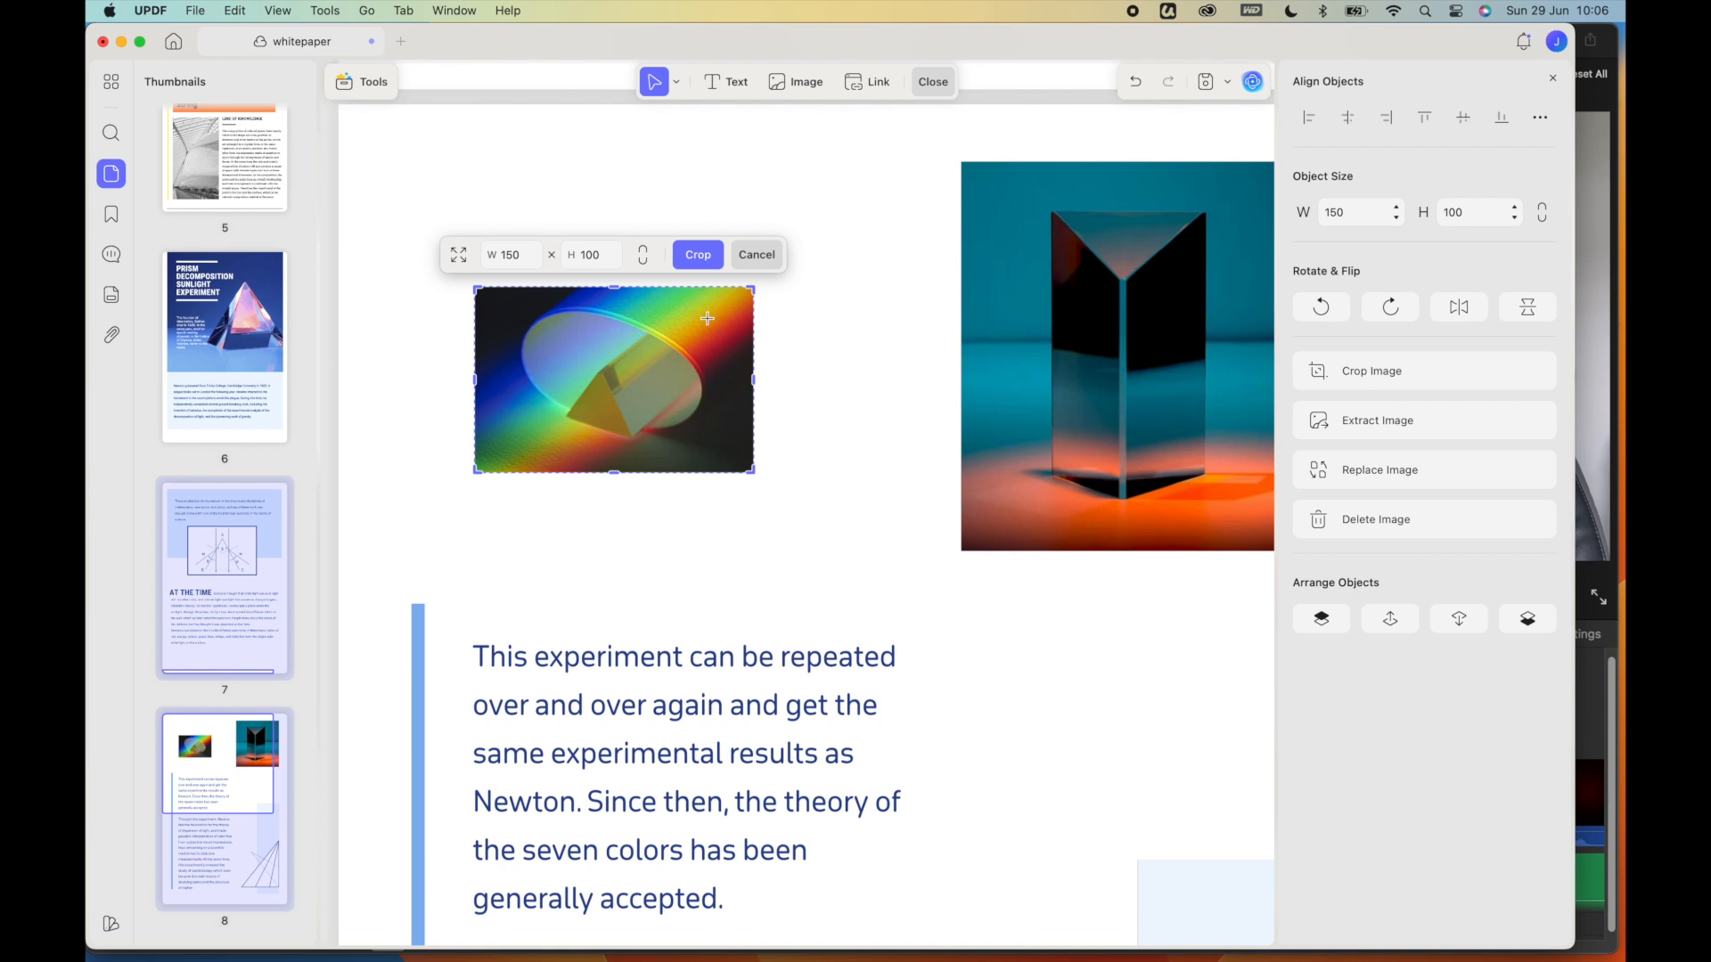
{"action": "left_click_drag", "start_coordinate": [750, 289], "coordinate": [720, 303]}
{"action": "left_click", "coordinate": [698, 255]}
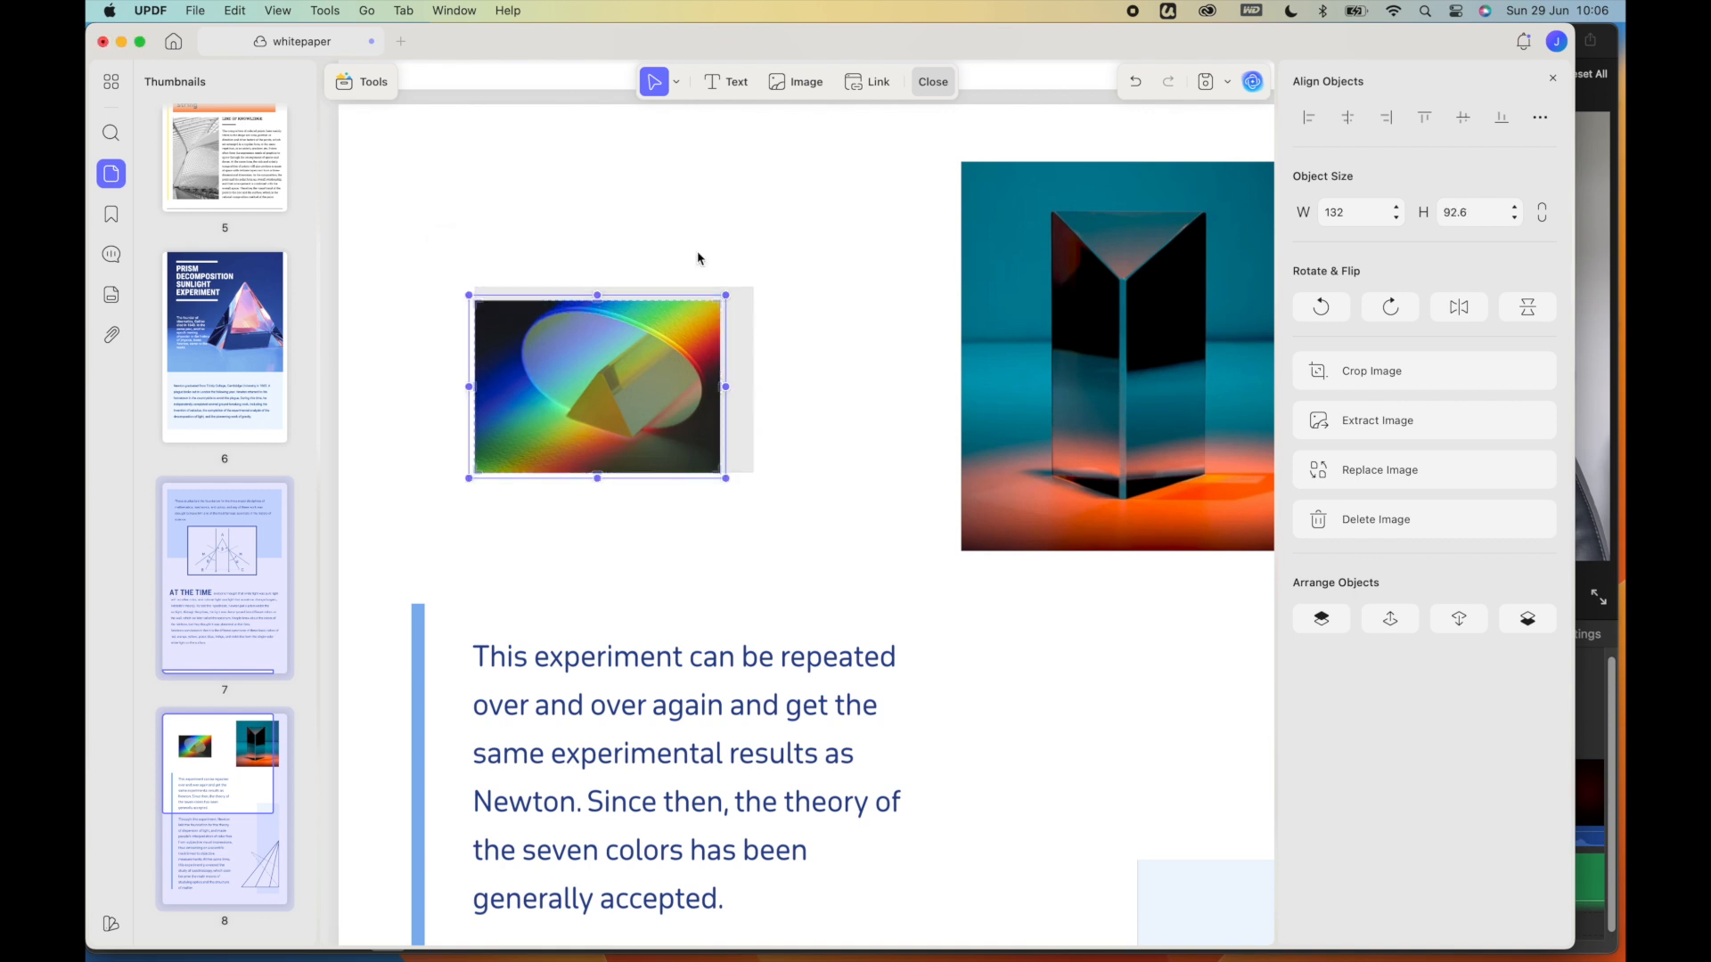
- Extract the cropped image and save it in Documents as "Image From whitepaper.png"
{"action": "left_click", "coordinate": [1416, 427]}
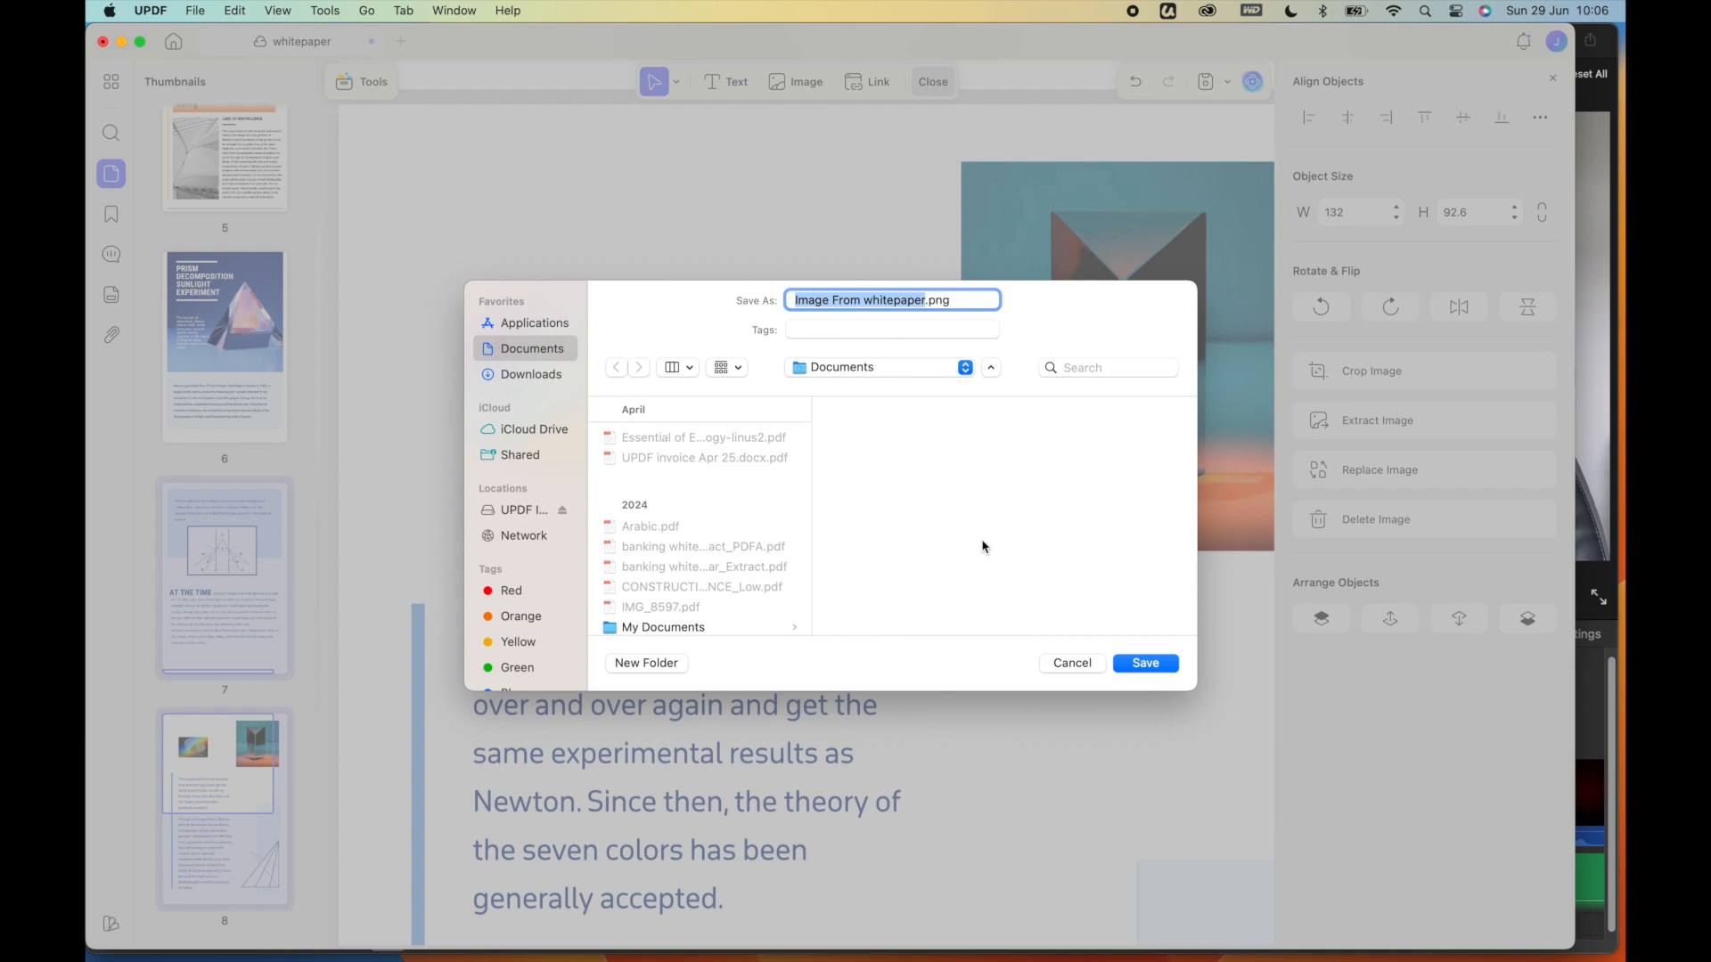
{"action": "key", "text": "Return"}
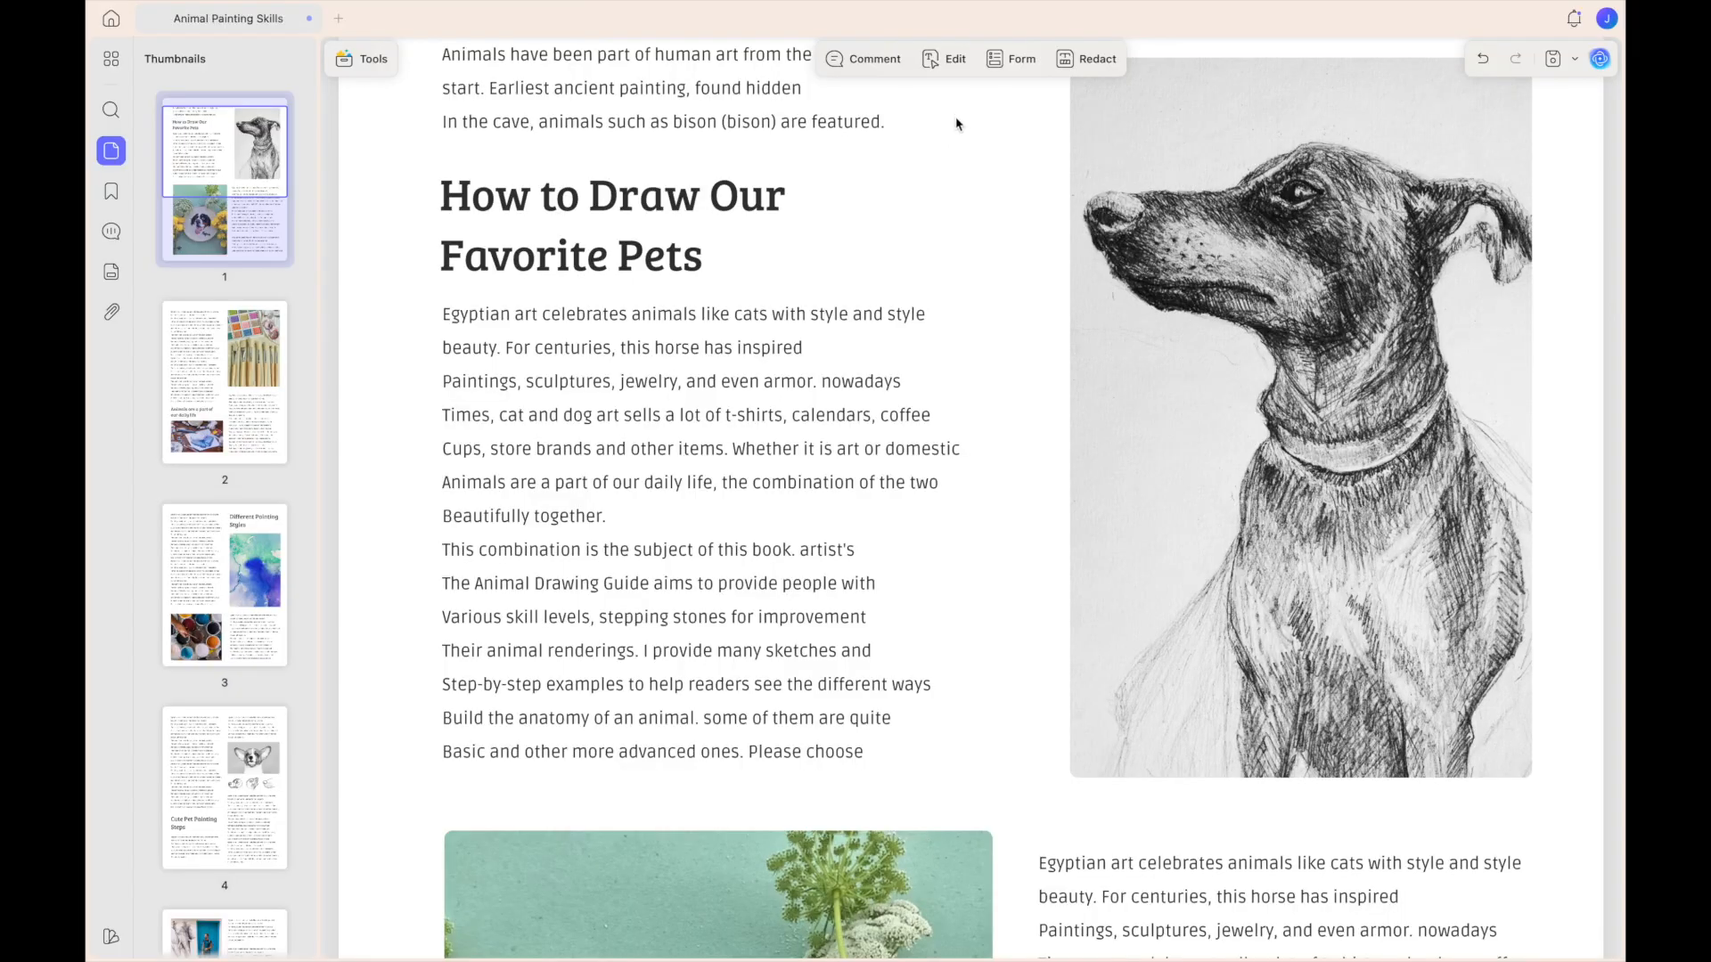
{"action": "left_click", "coordinate": [951, 59]}
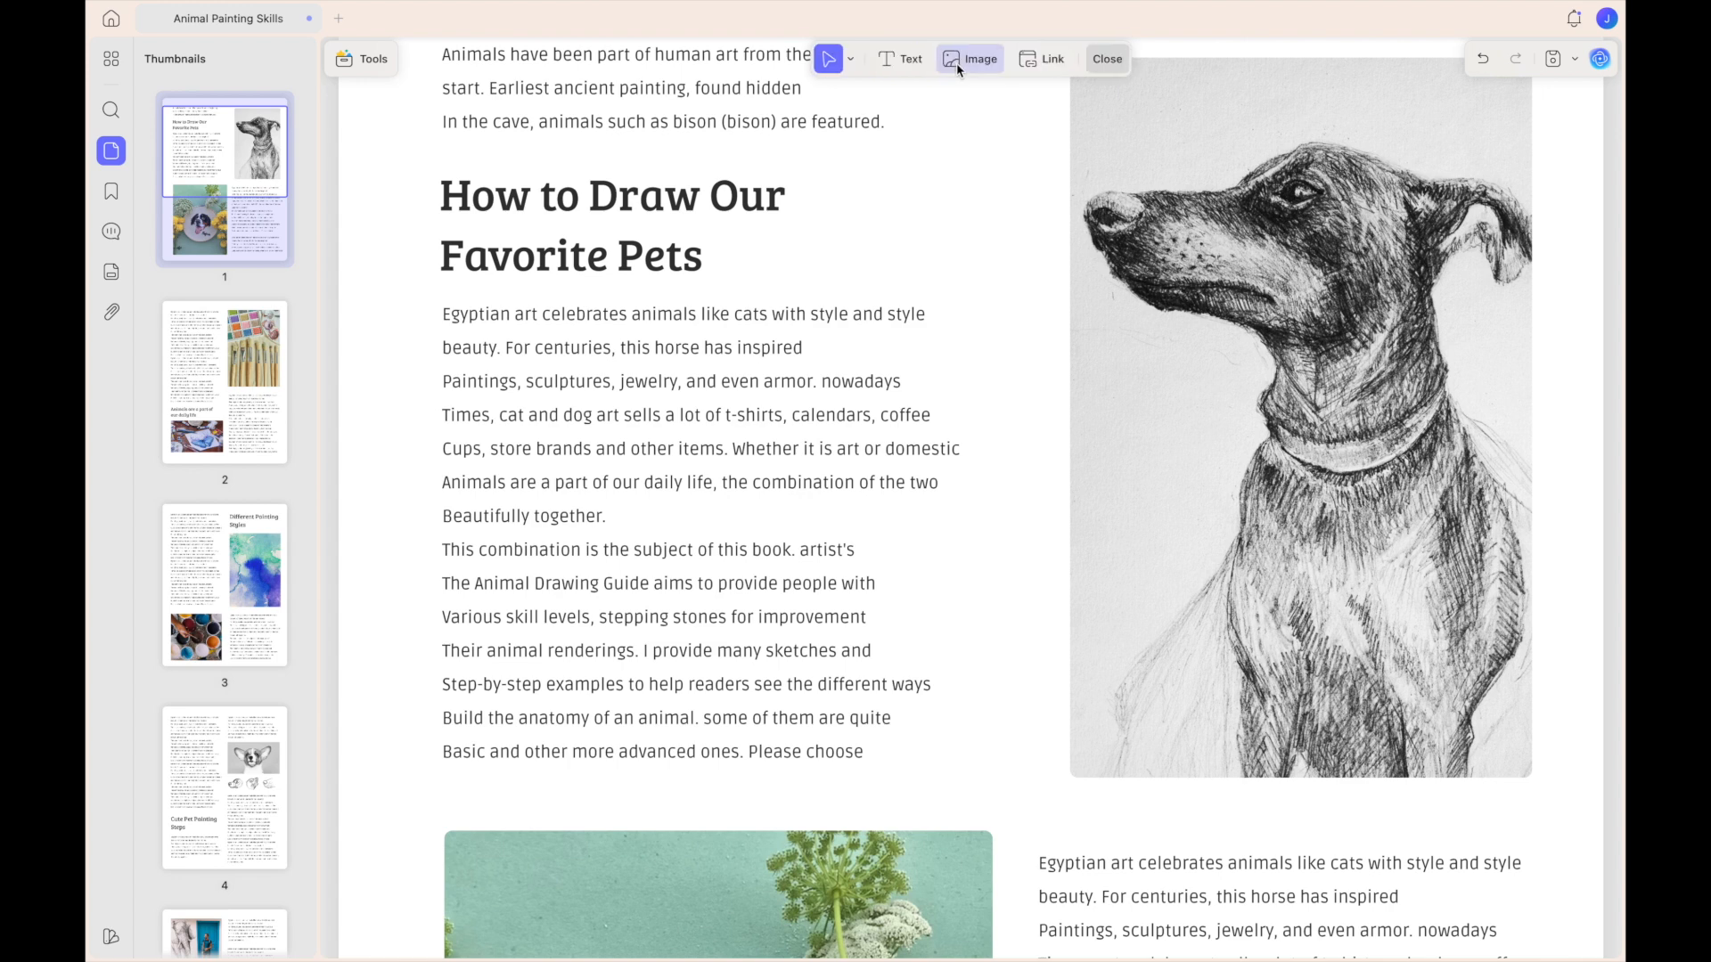
{"action": "left_click", "coordinate": [1050, 62]}
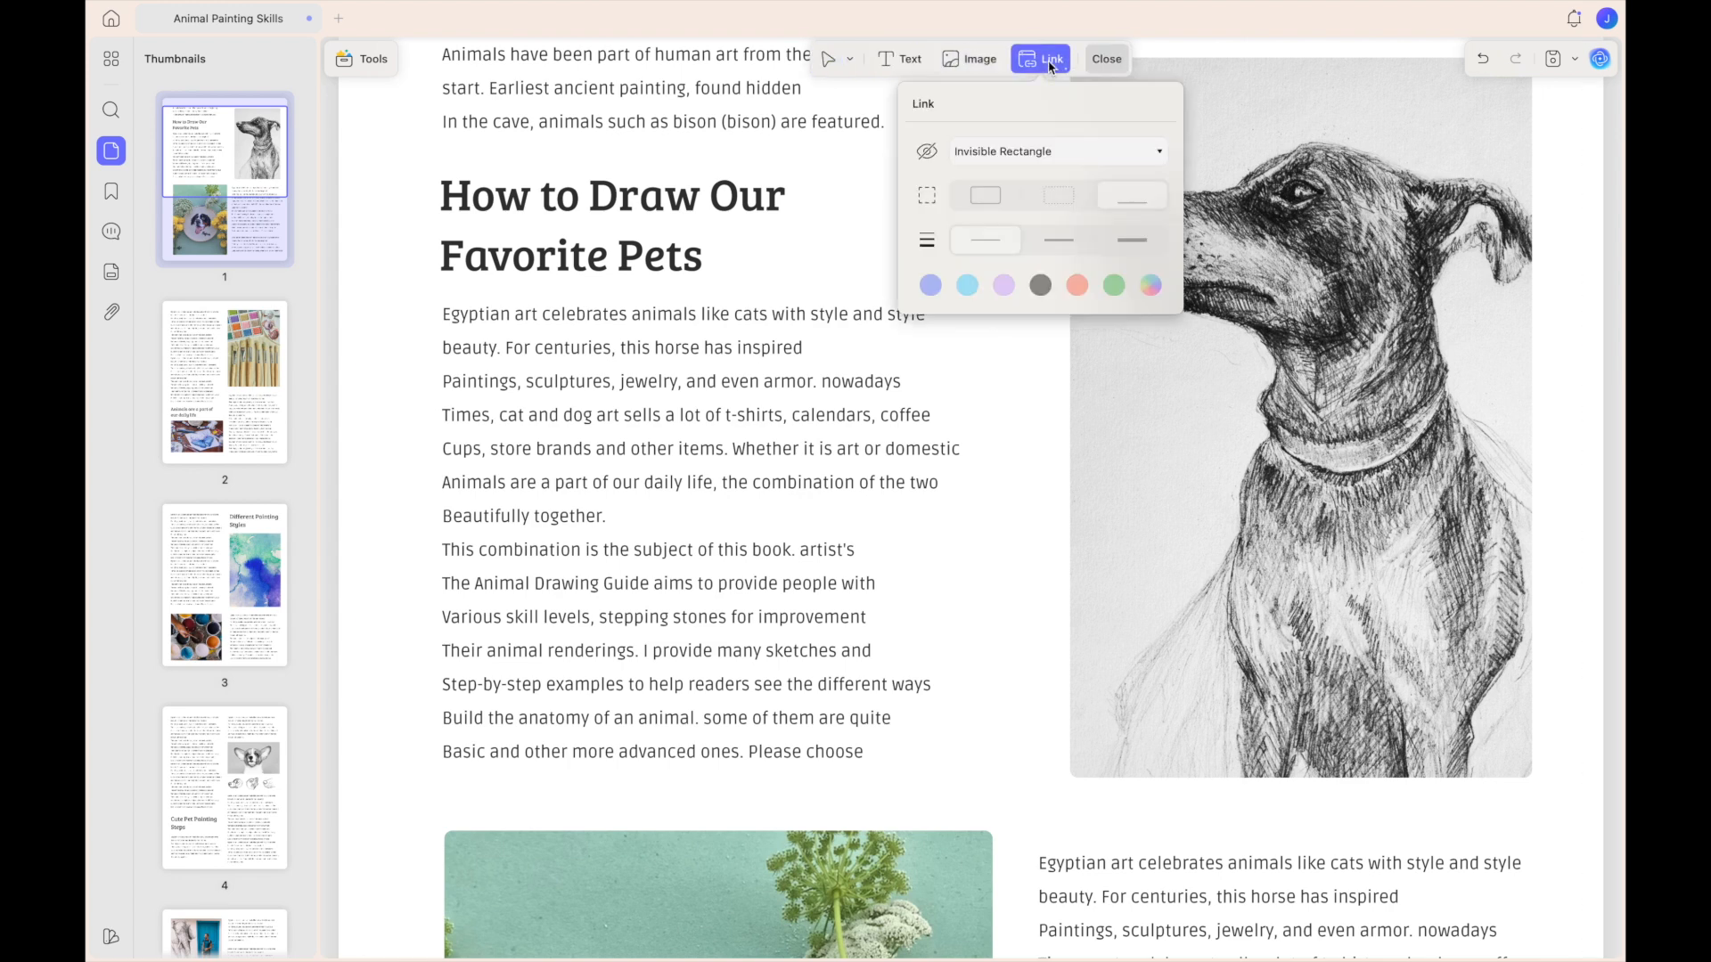
{"action": "left_click", "coordinate": [822, 237]}
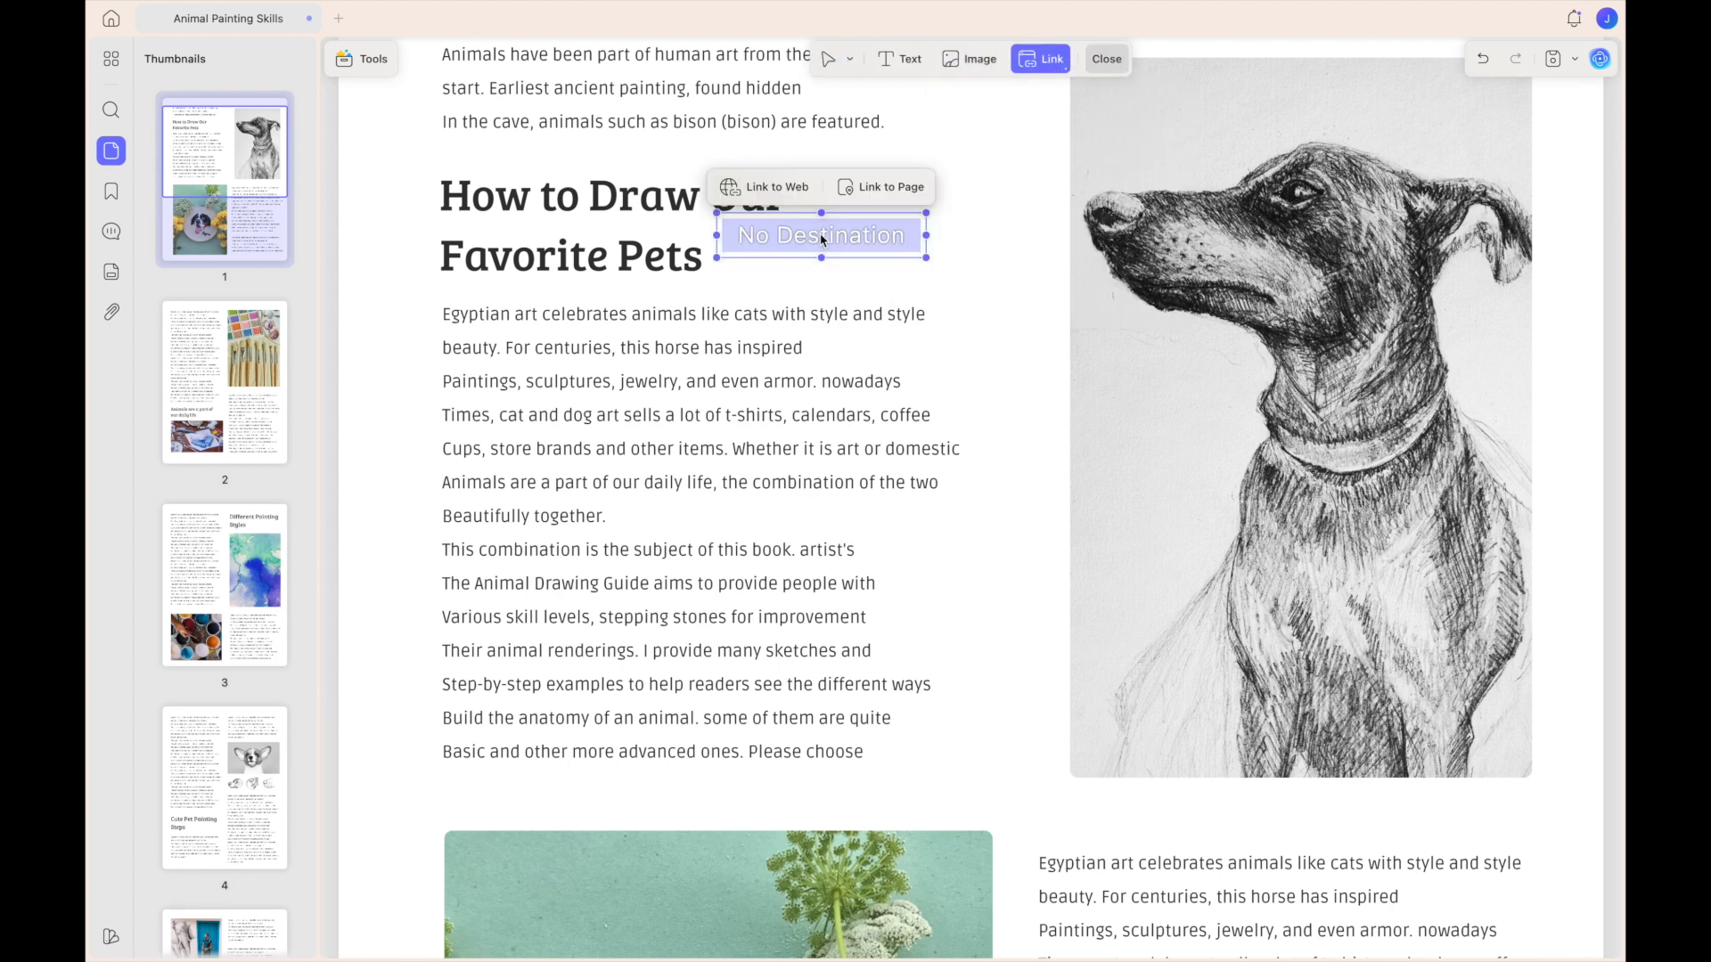
{"action": "left_click", "coordinate": [775, 187]}
{"action": "type", "text": "www.example.com"}
{"action": "key", "text": "Return"}
- Style the web link's border with a Thick line and the Dashed type
{"action": "left_click", "coordinate": [799, 187]}
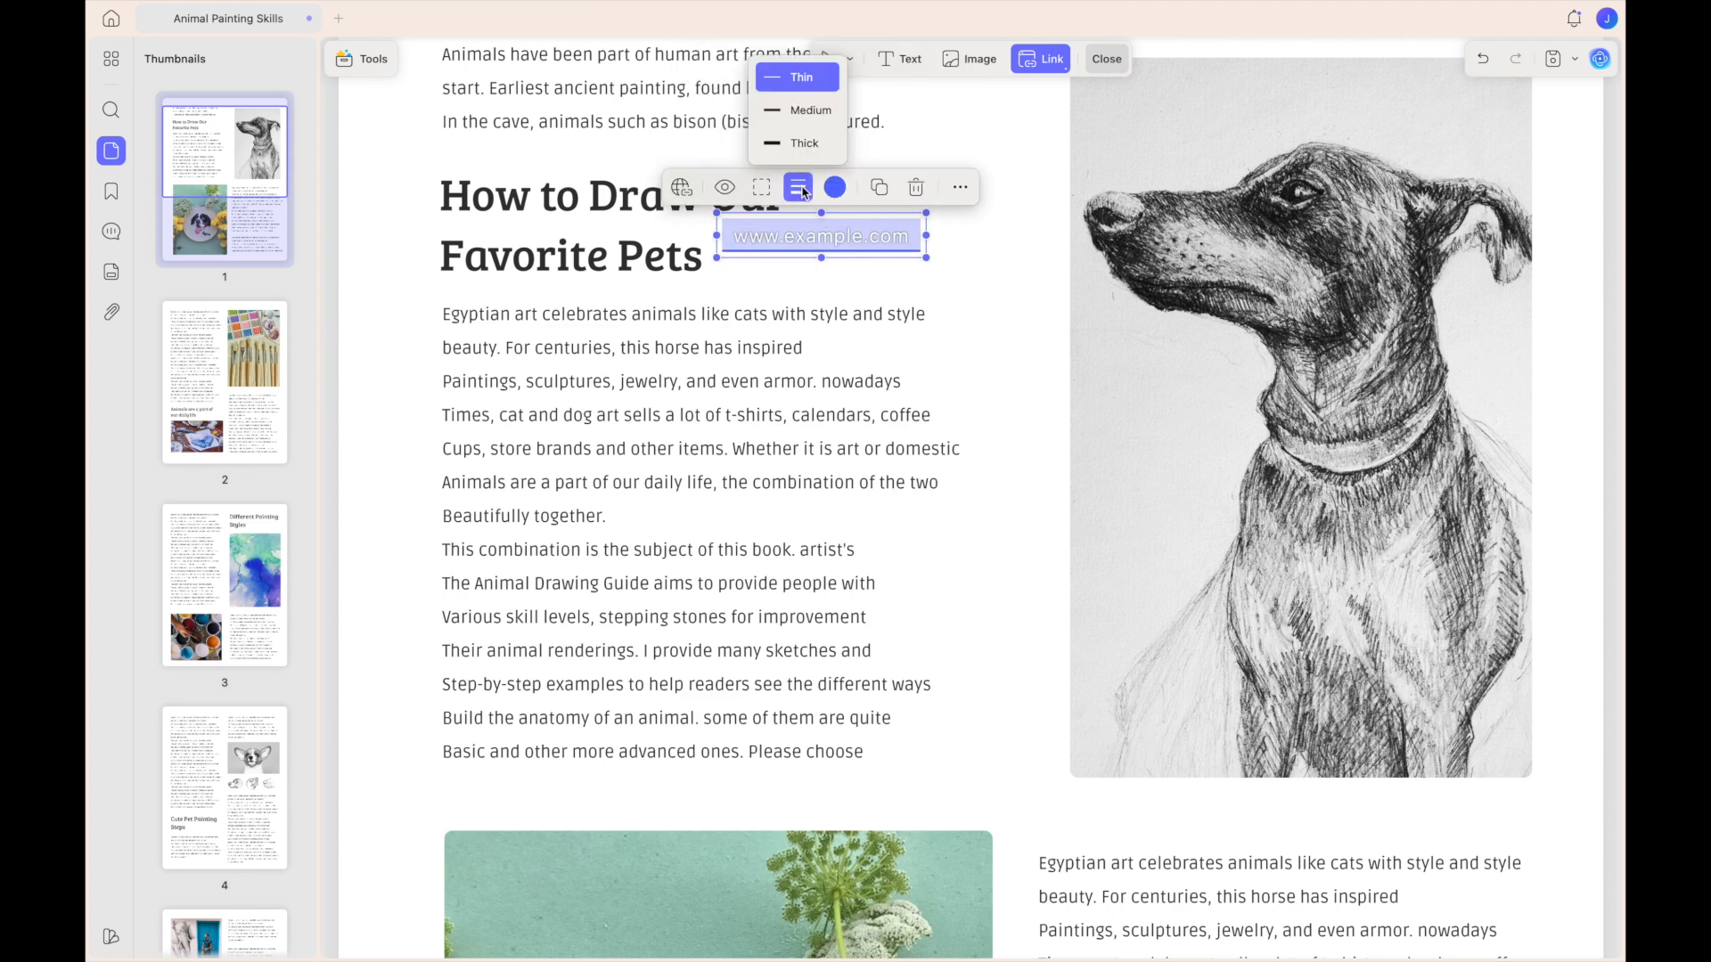
{"action": "left_click", "coordinate": [804, 145]}
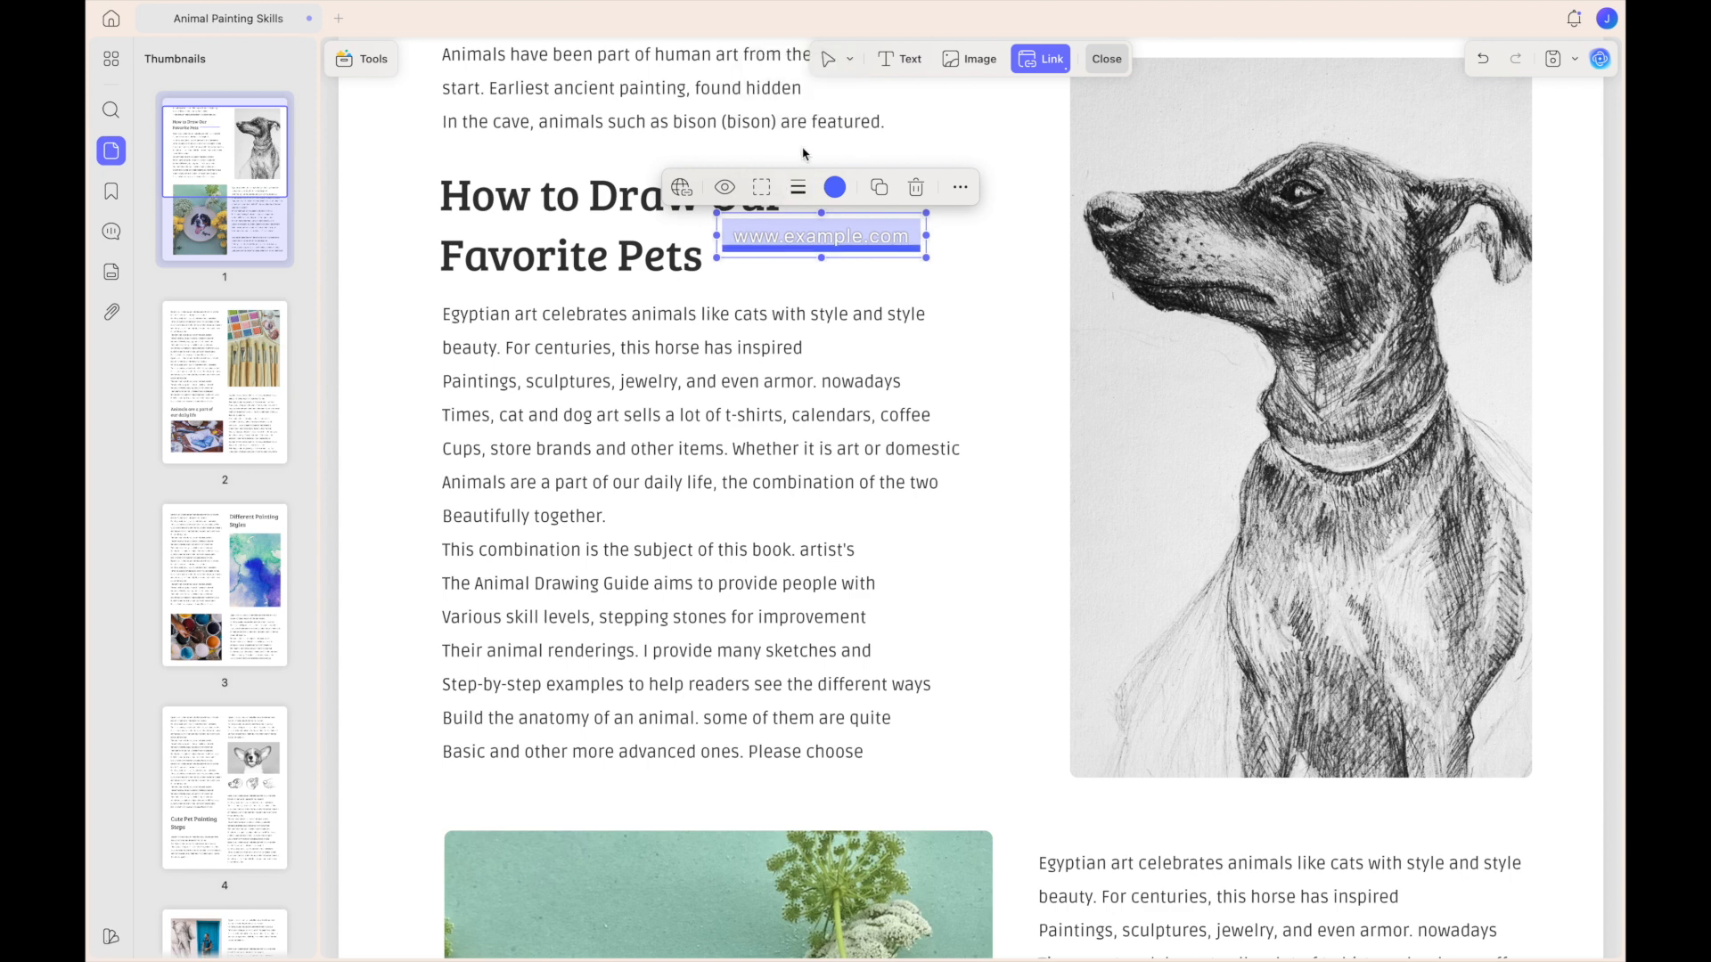
{"action": "left_click", "coordinate": [762, 187]}
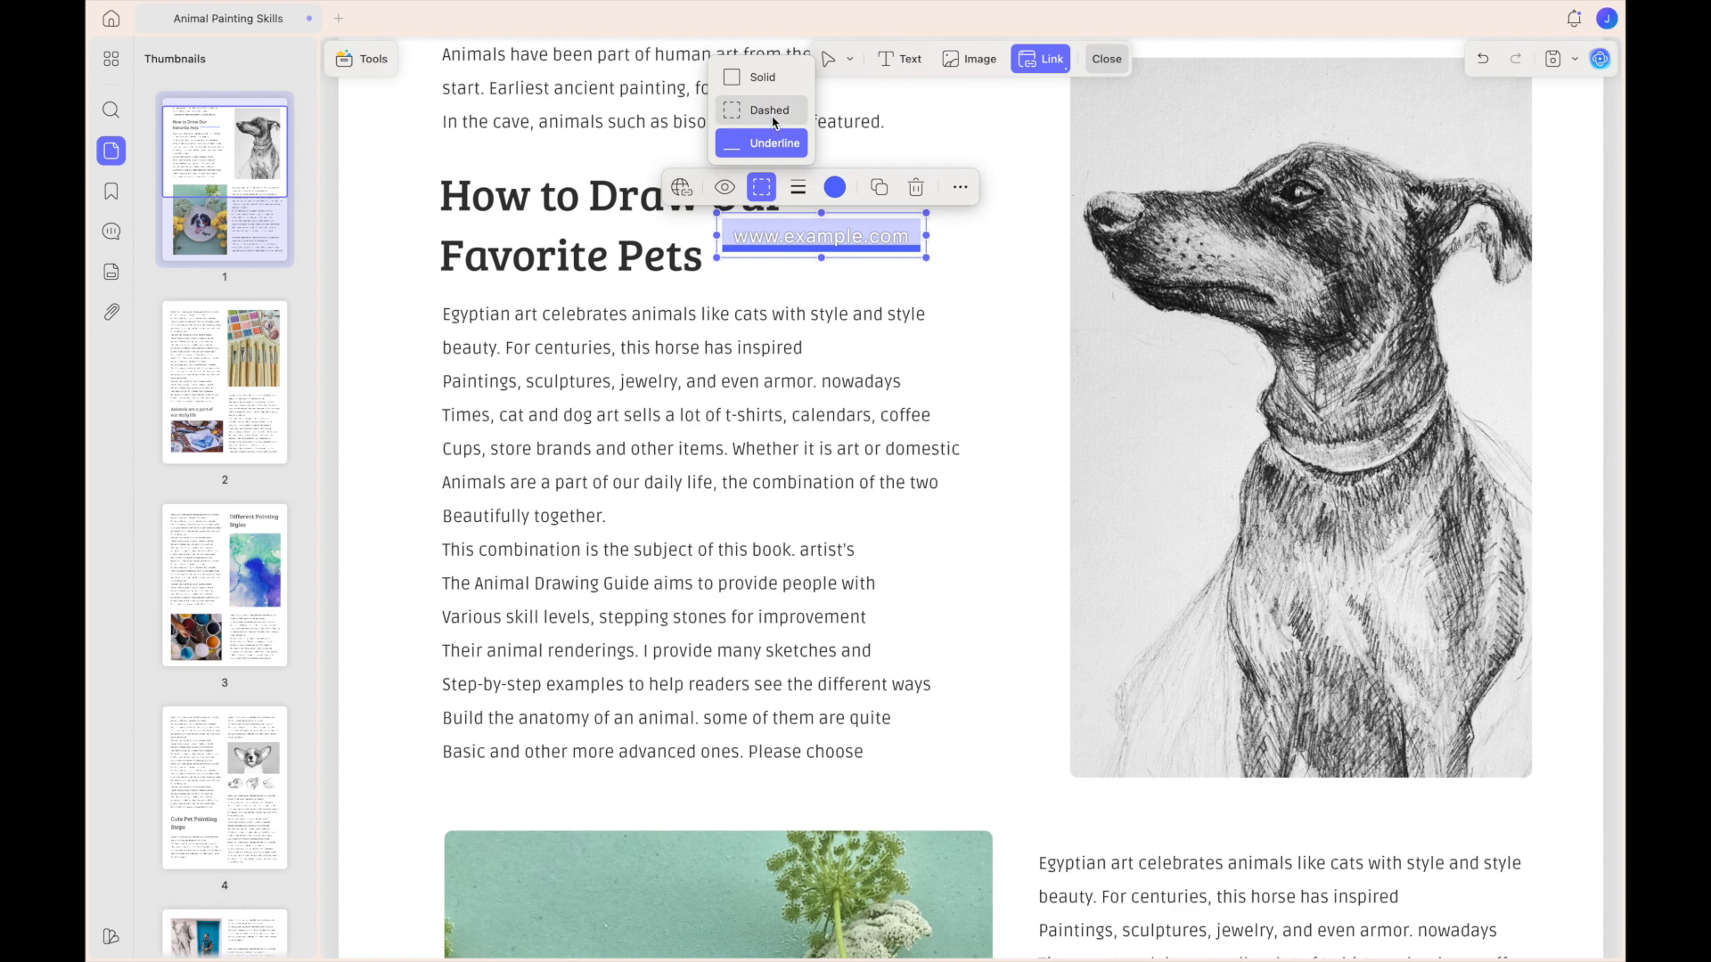
{"action": "left_click", "coordinate": [773, 111]}
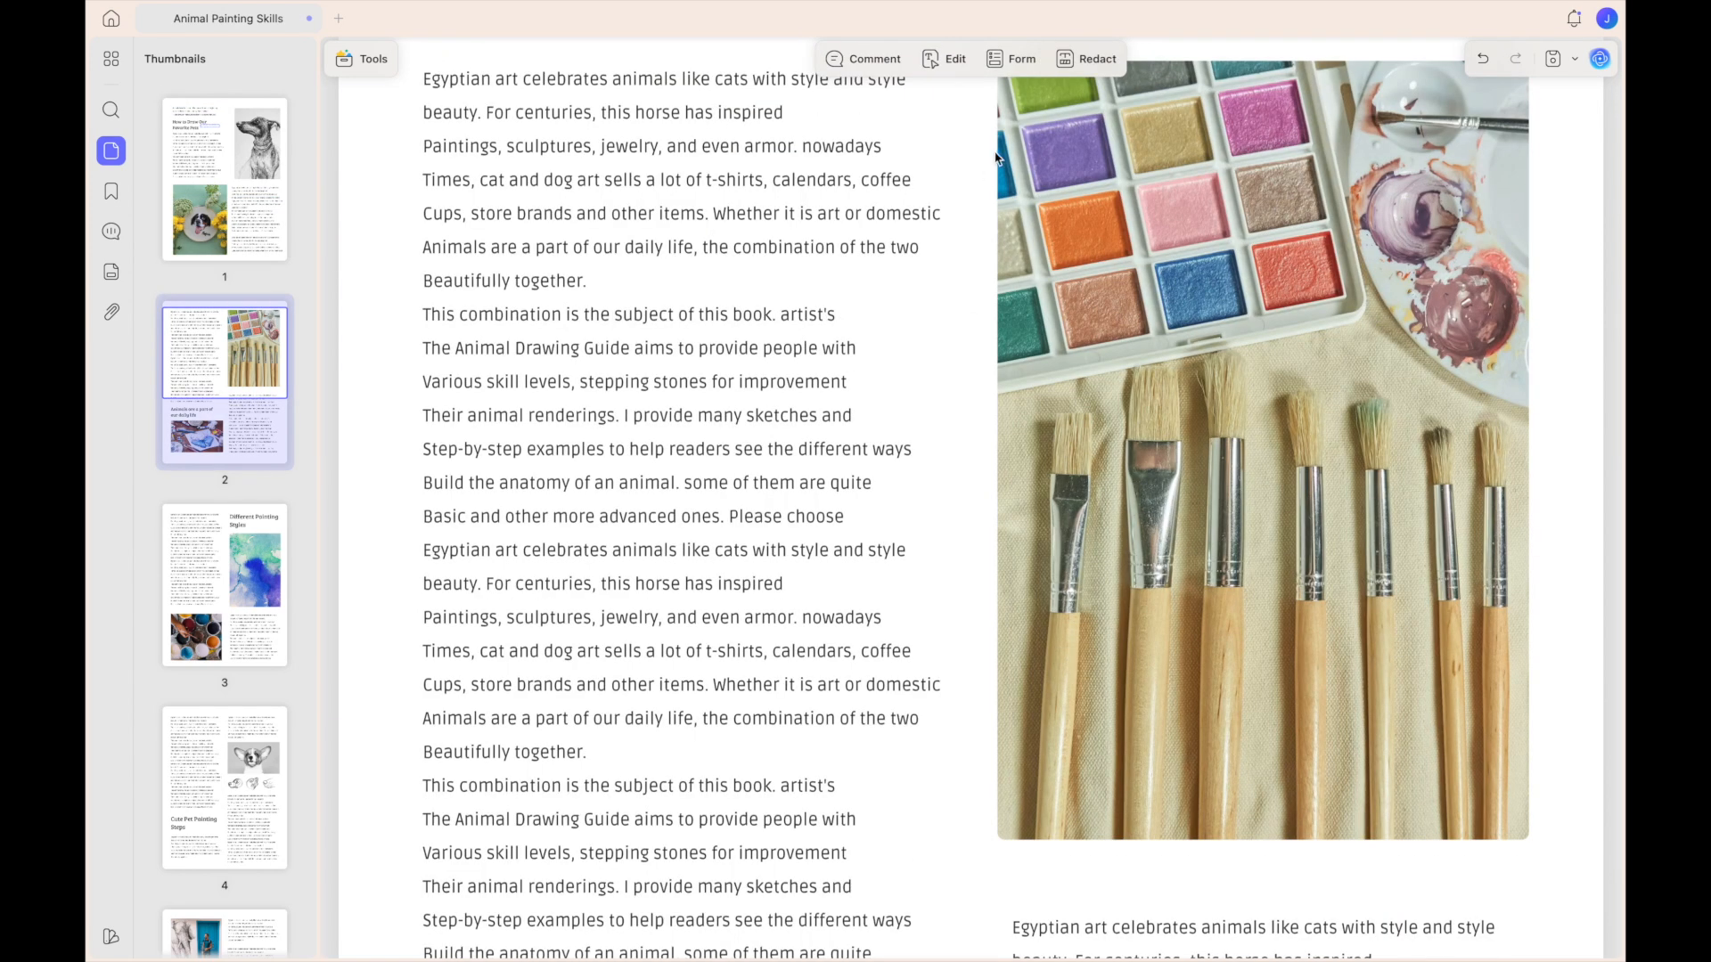
- Add a link over the body text on page 2 with page 5 of the document as its destination
{"action": "left_click", "coordinate": [946, 59]}
{"action": "left_click", "coordinate": [1041, 62]}
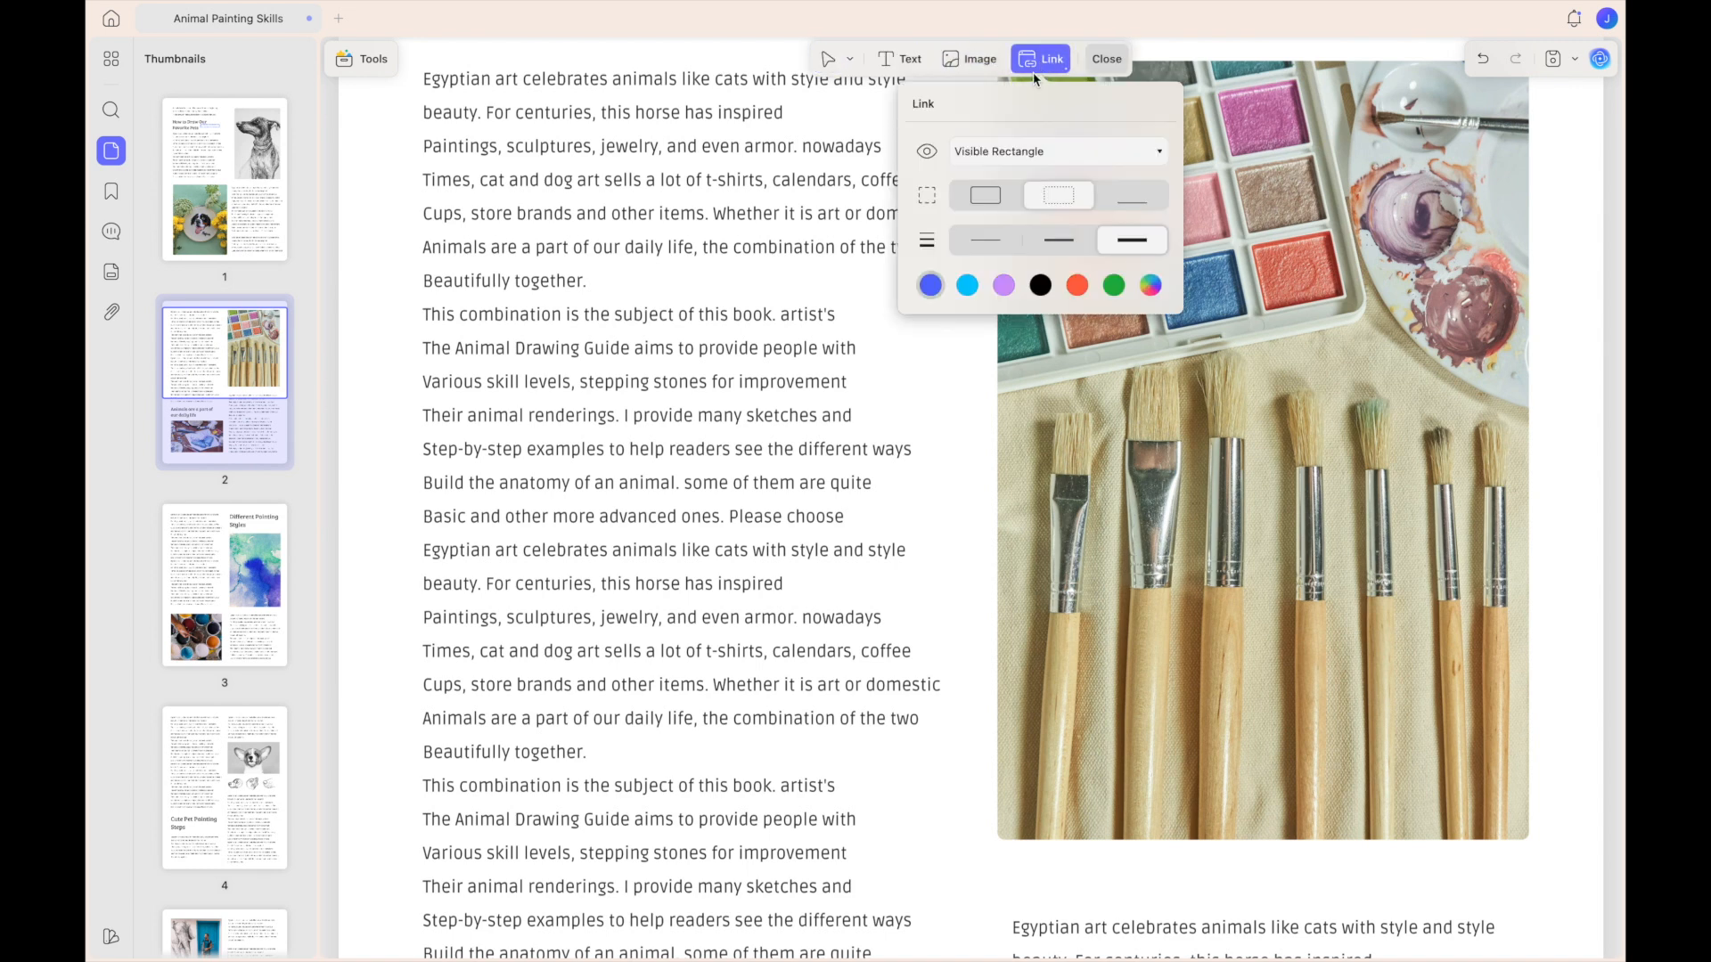
{"action": "left_click", "coordinate": [888, 771]}
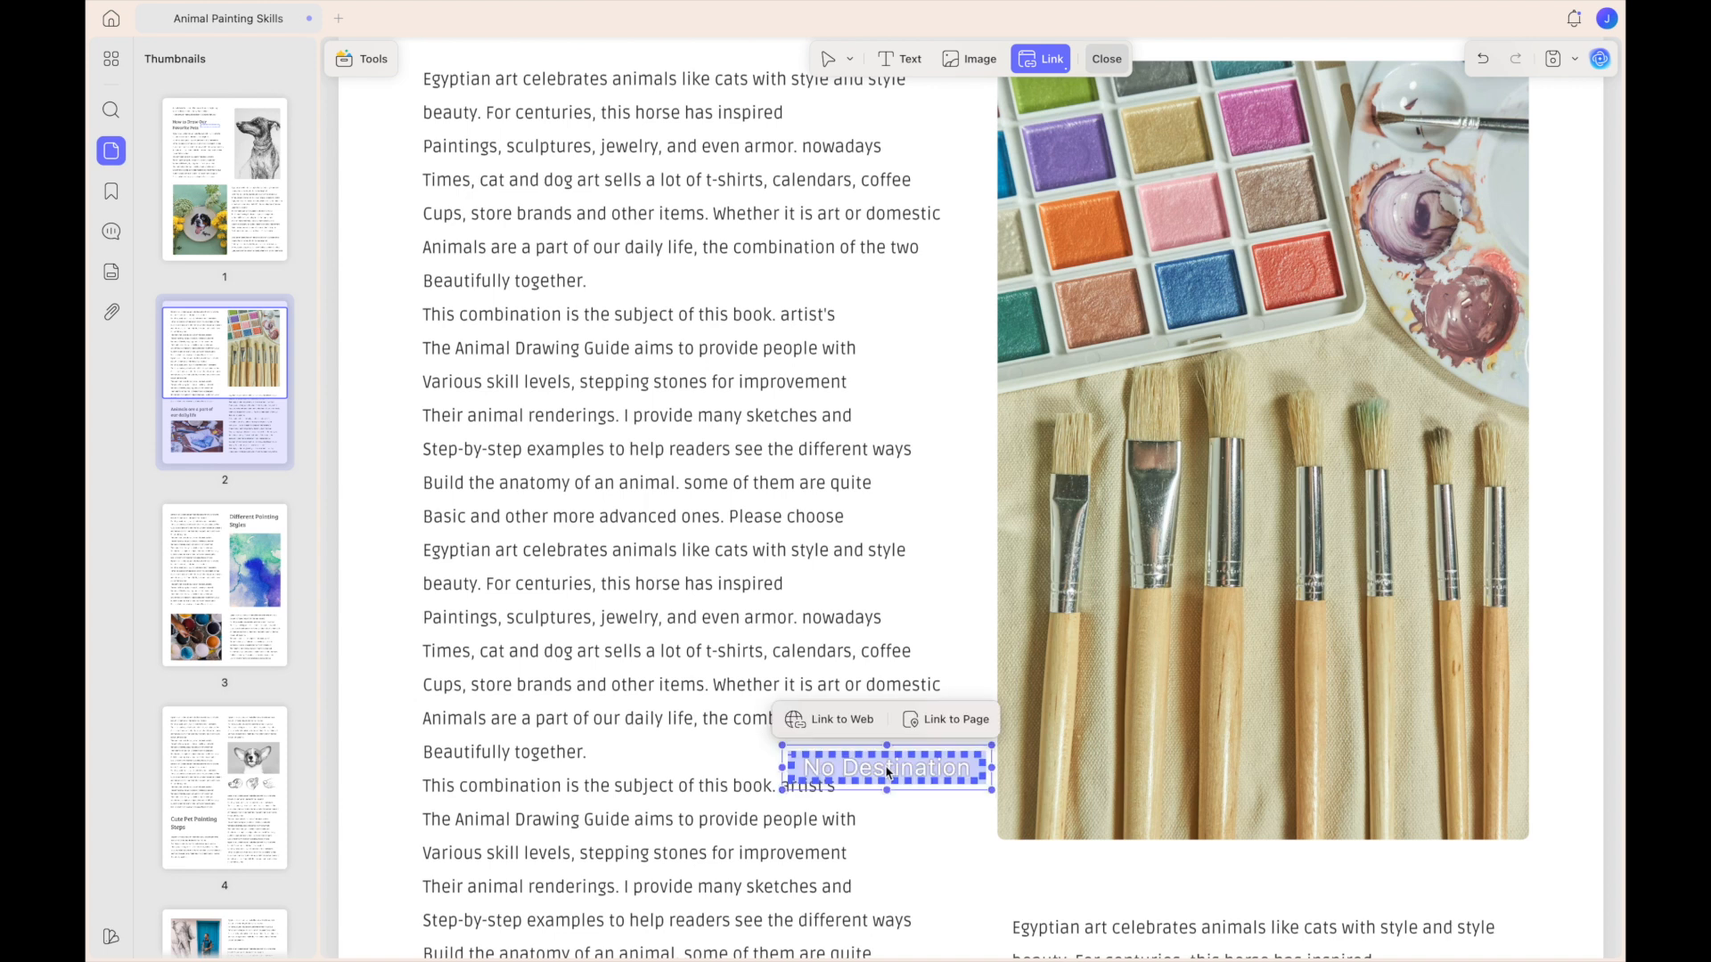
{"action": "left_click", "coordinate": [954, 726]}
{"action": "left_click", "coordinate": [952, 704]}
{"action": "left_click", "coordinate": [951, 704]}
{"action": "left_click", "coordinate": [951, 704]}
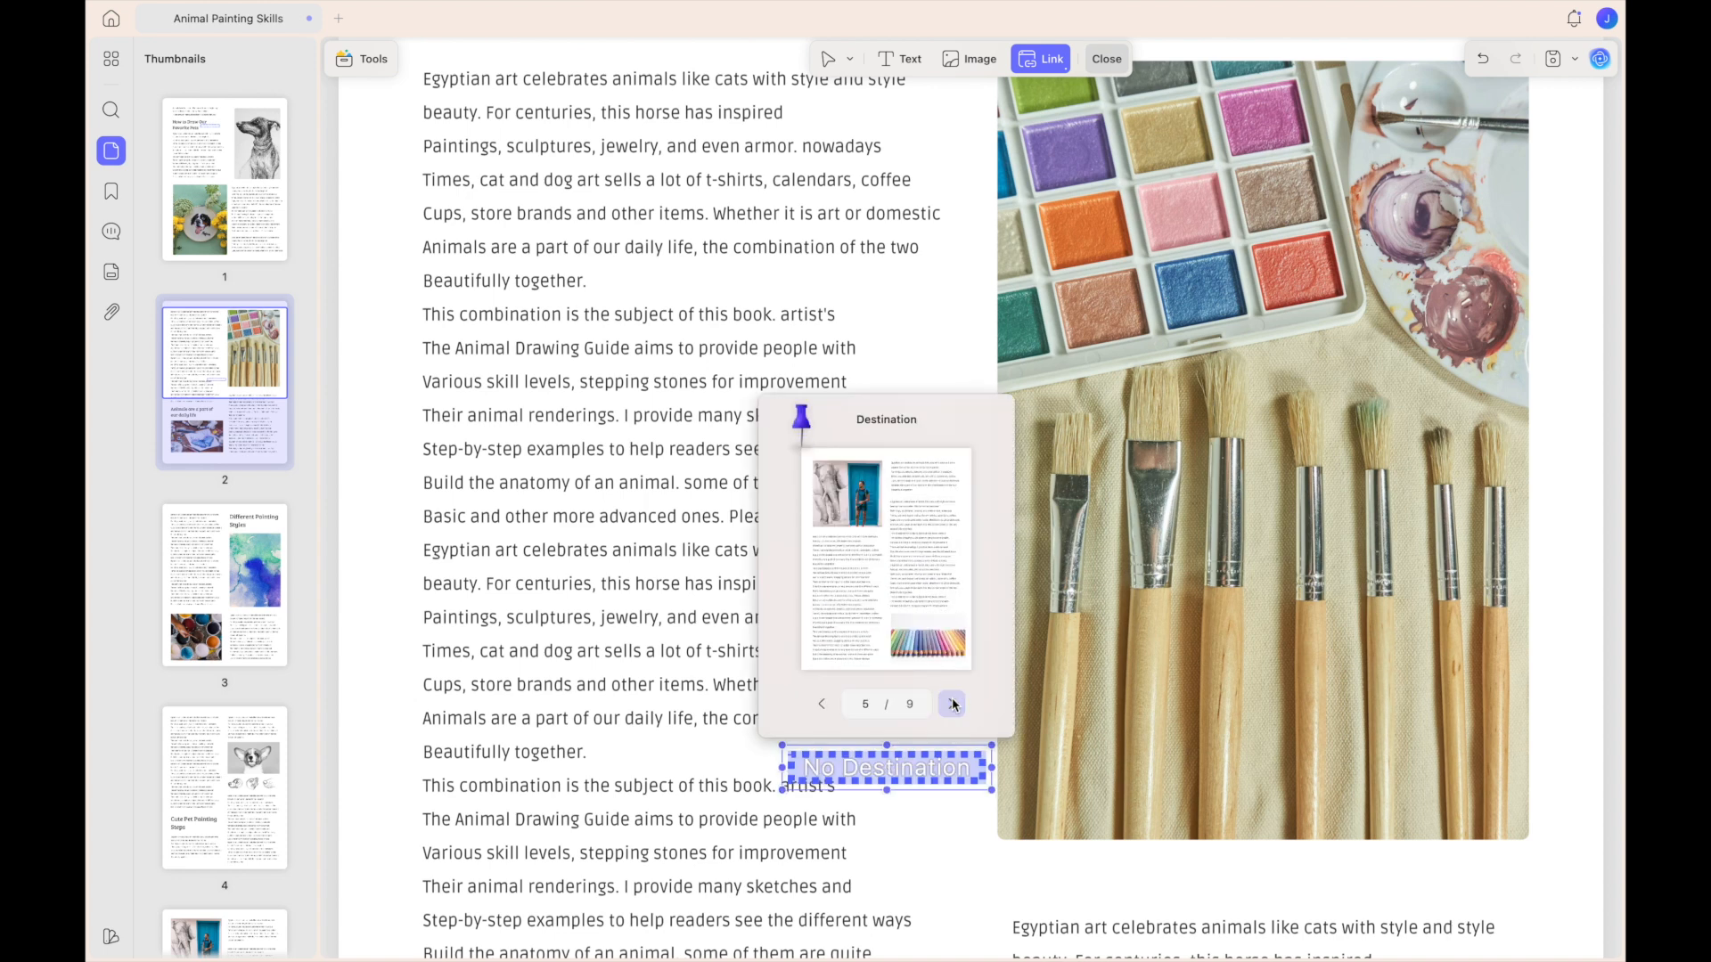
{"action": "left_click", "coordinate": [943, 824]}
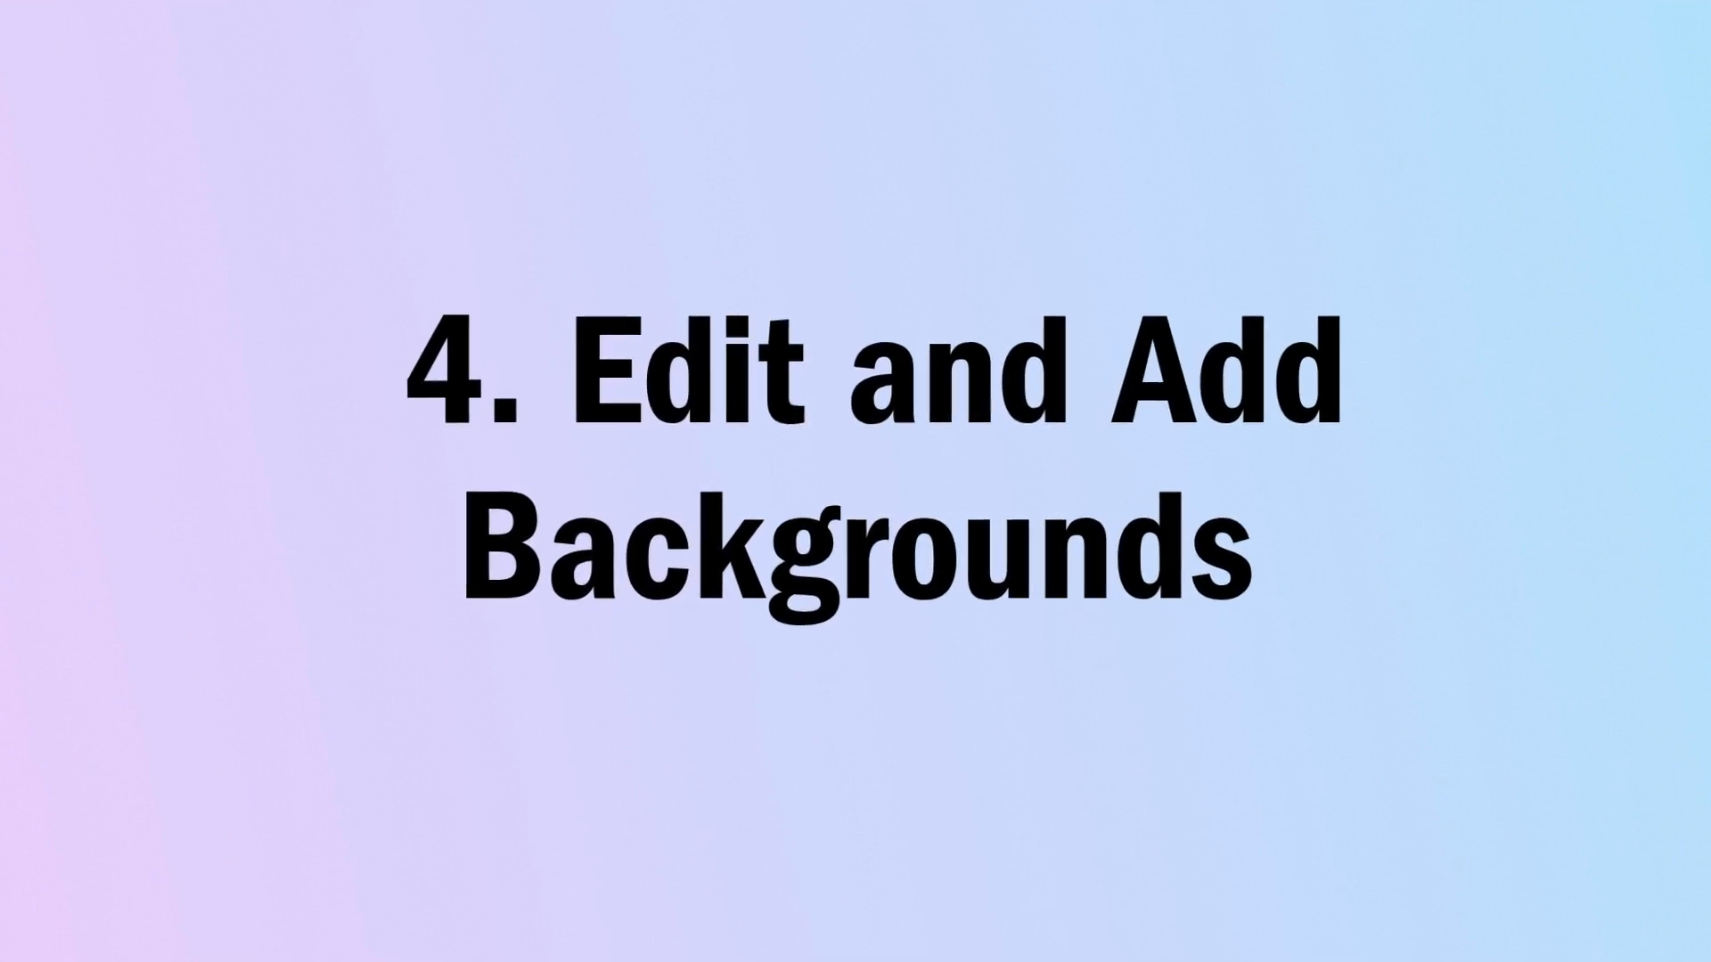
- Add a light blue color background at 41% opacity to the nursing resume page
{"action": "left_click", "coordinate": [382, 87]}
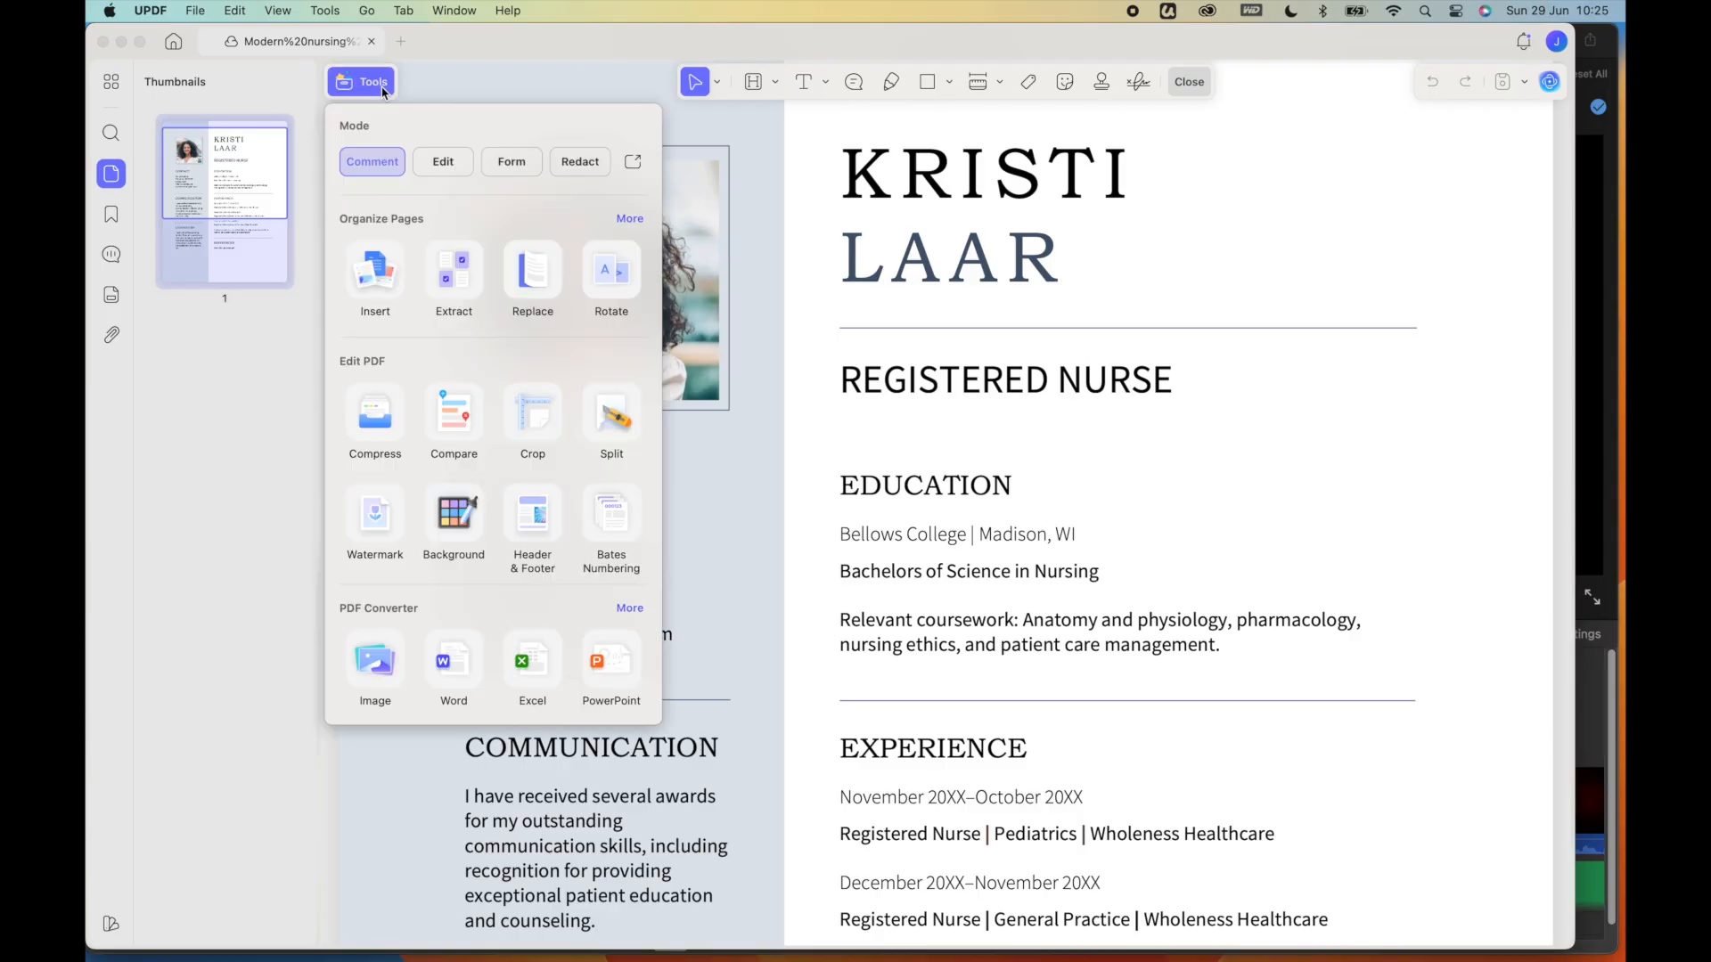
{"action": "left_click", "coordinate": [454, 515]}
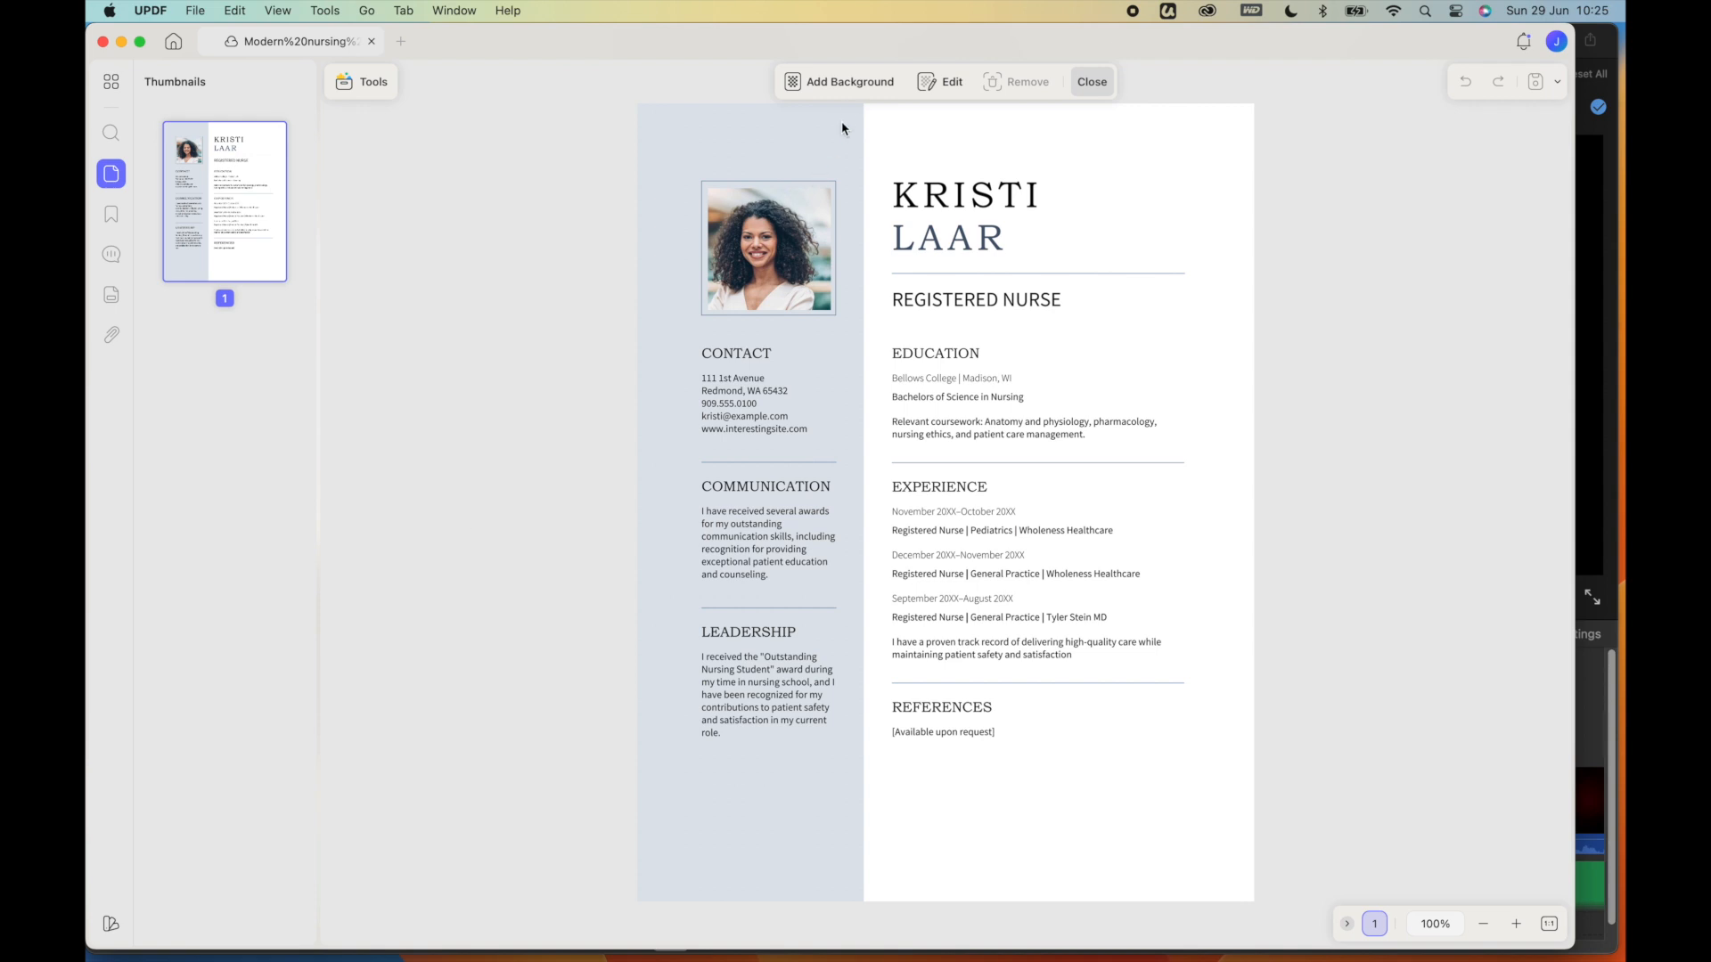
{"action": "left_click", "coordinate": [844, 81]}
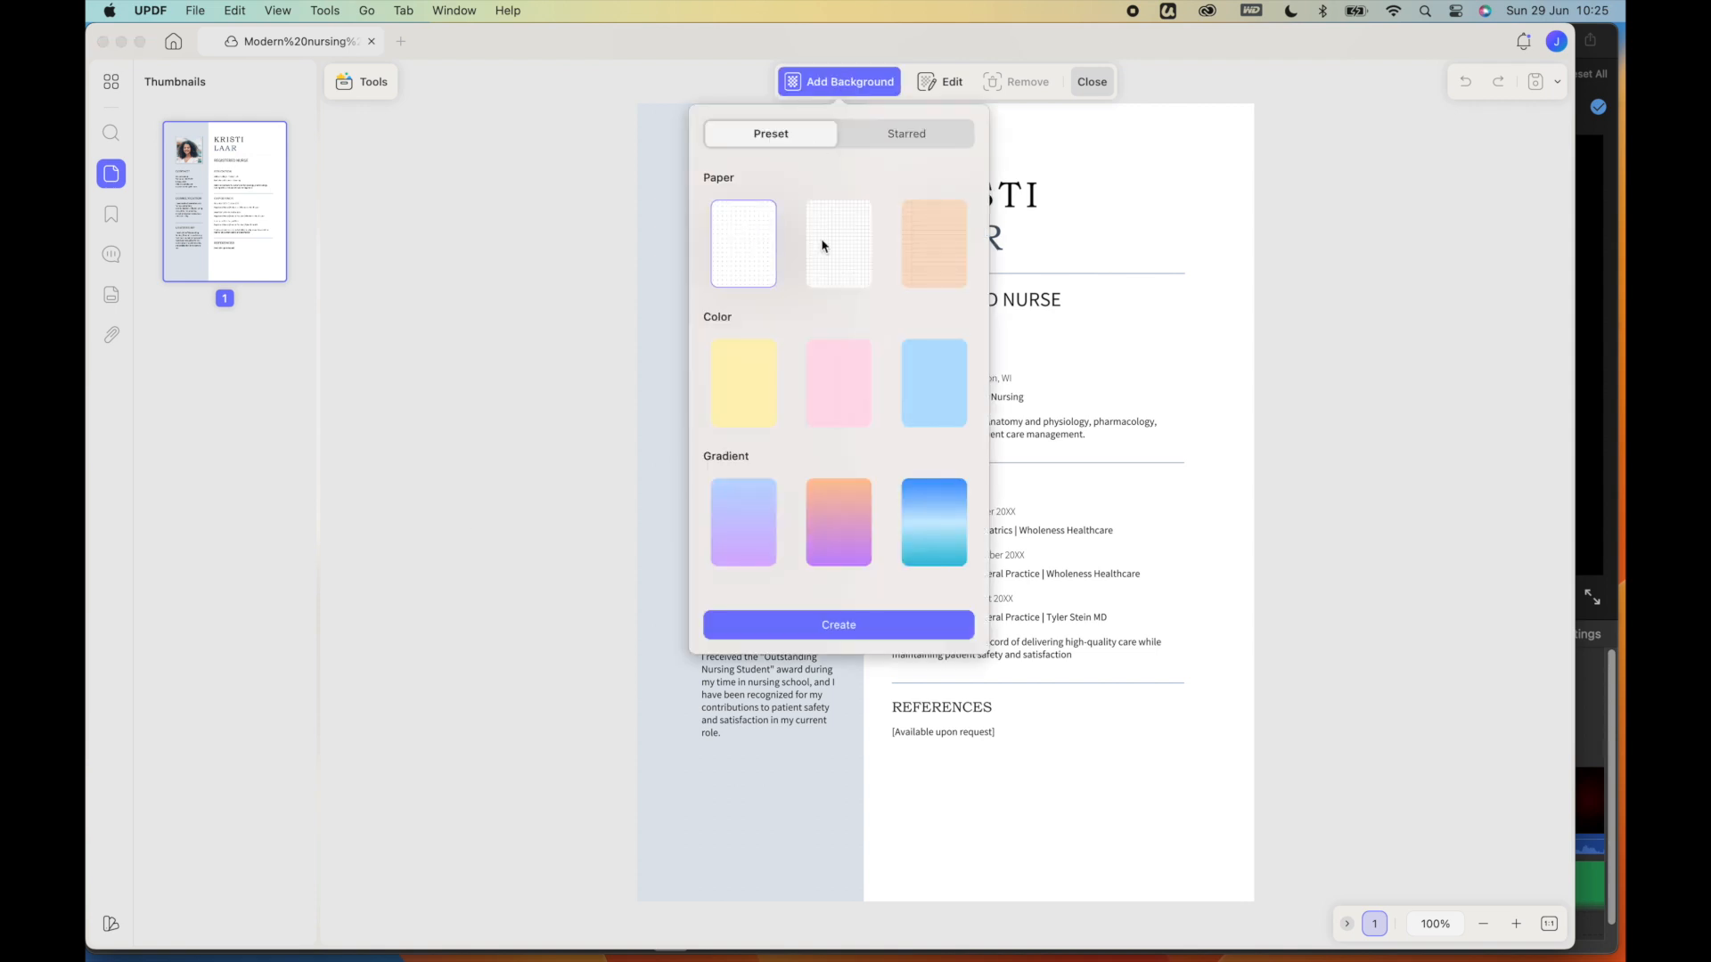
{"action": "left_click", "coordinate": [859, 405]}
{"action": "left_click", "coordinate": [1424, 129]}
{"action": "left_click", "coordinate": [1458, 132]}
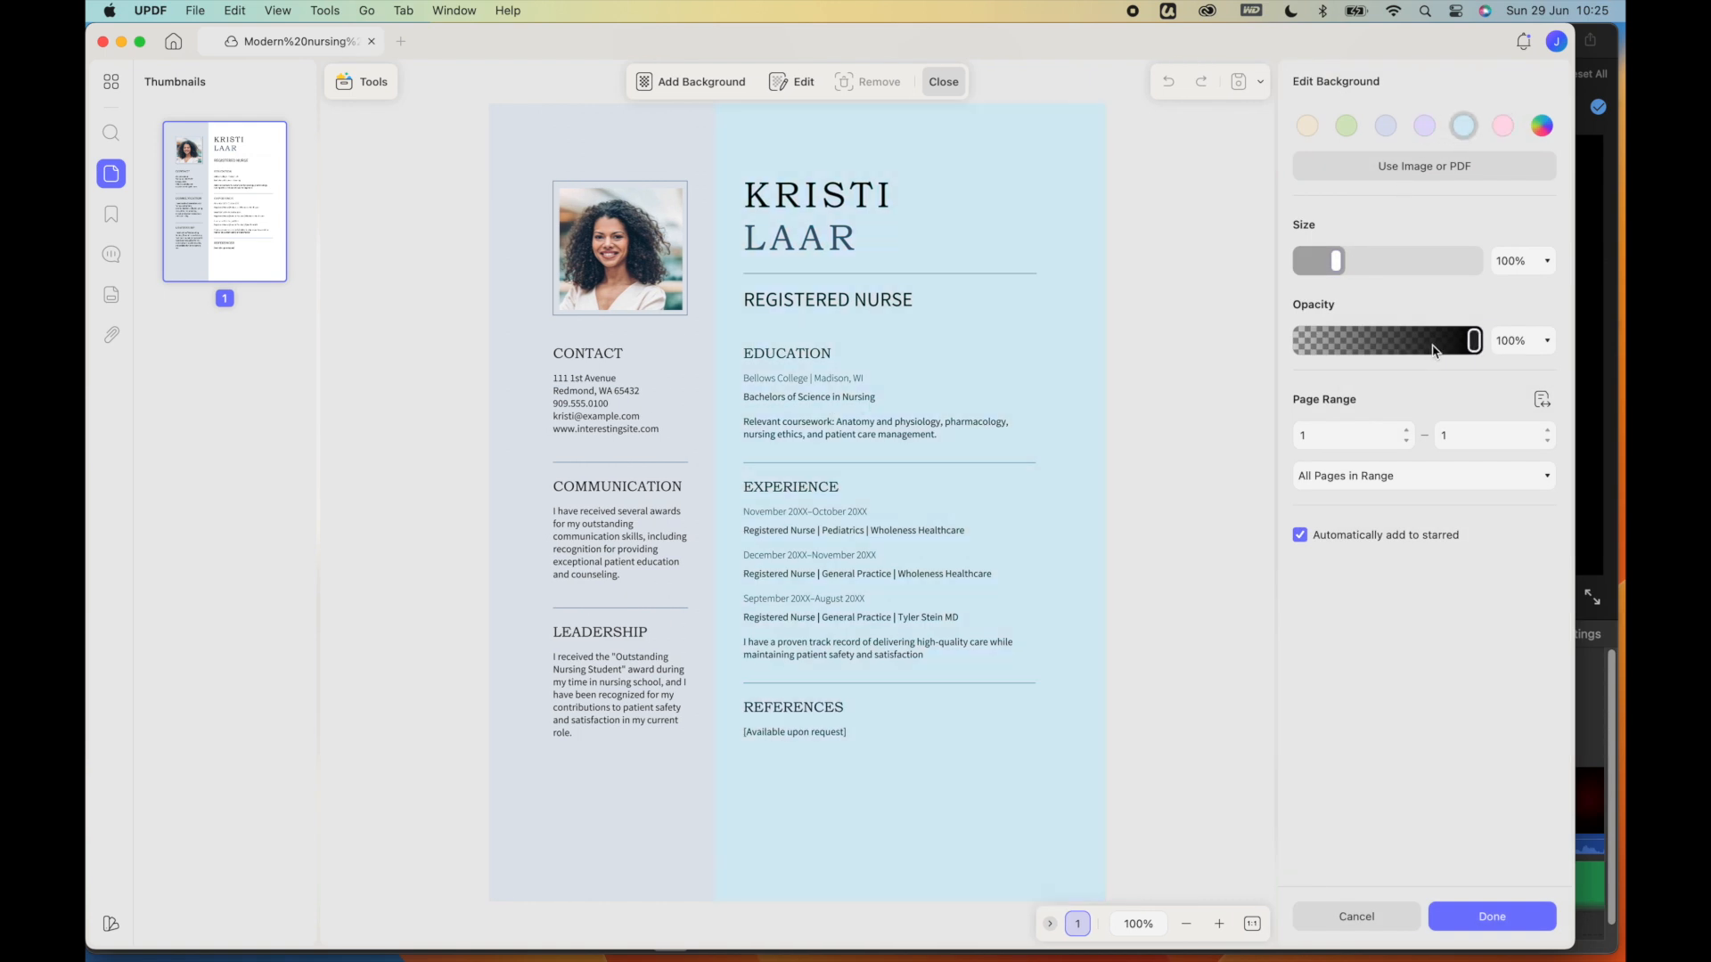
{"action": "left_click_drag", "start_coordinate": [1396, 352], "coordinate": [1374, 353]}
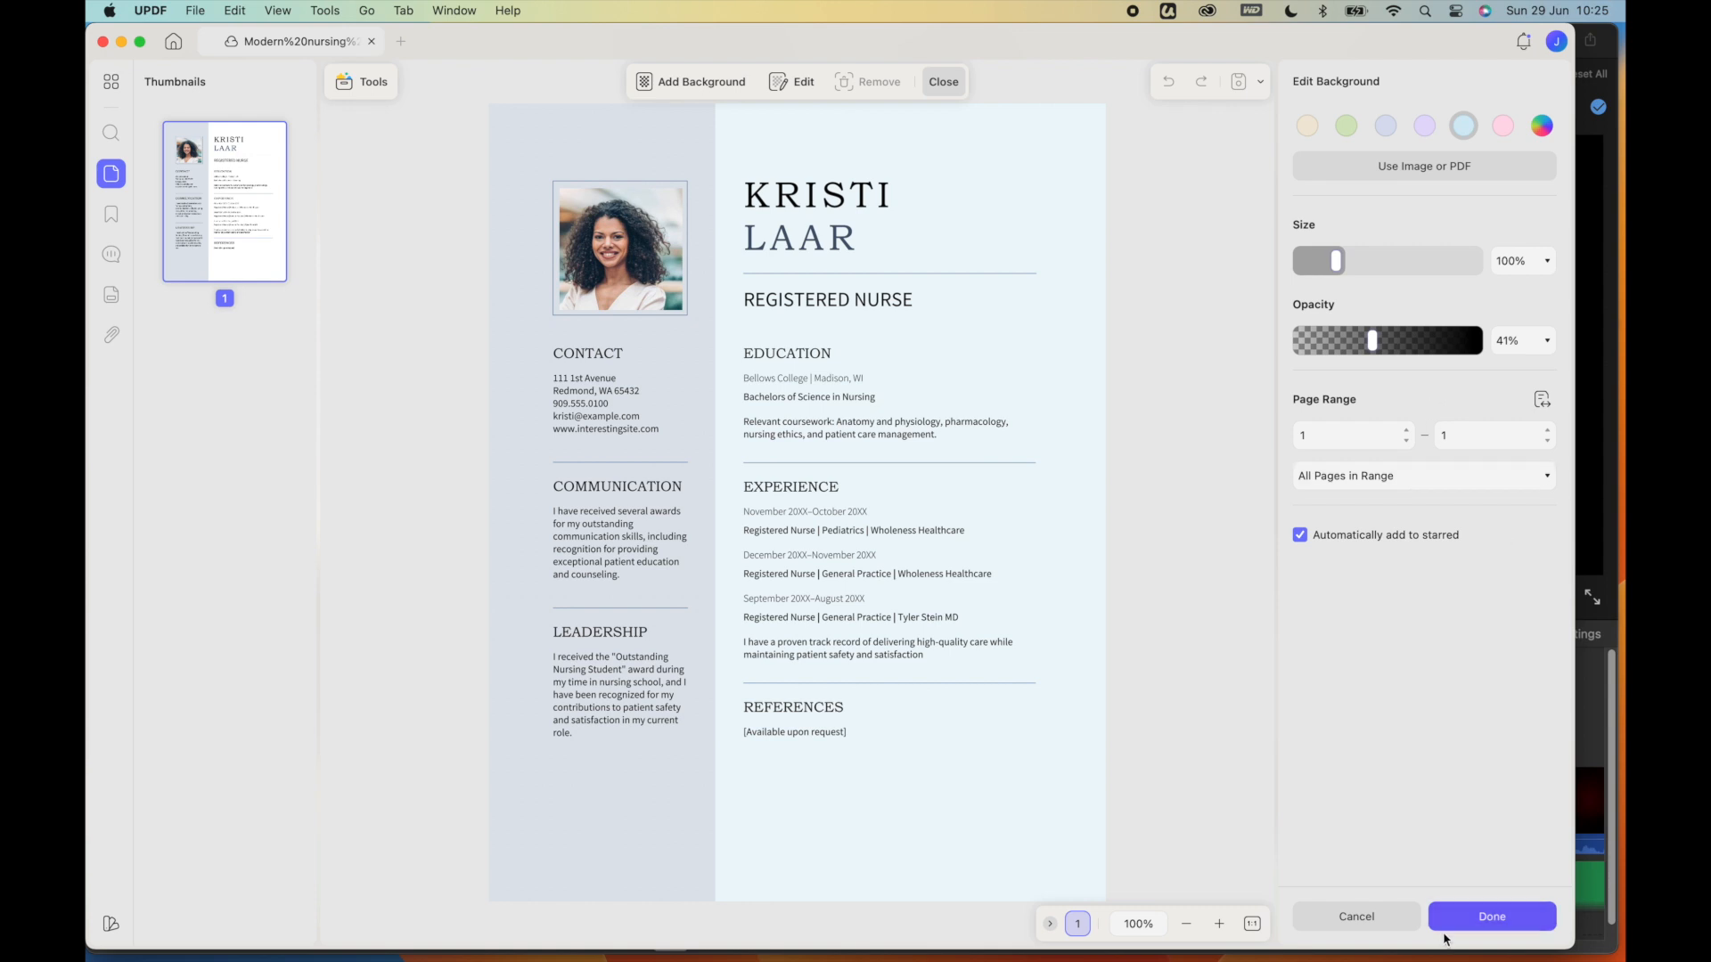
{"action": "left_click", "coordinate": [1479, 923]}
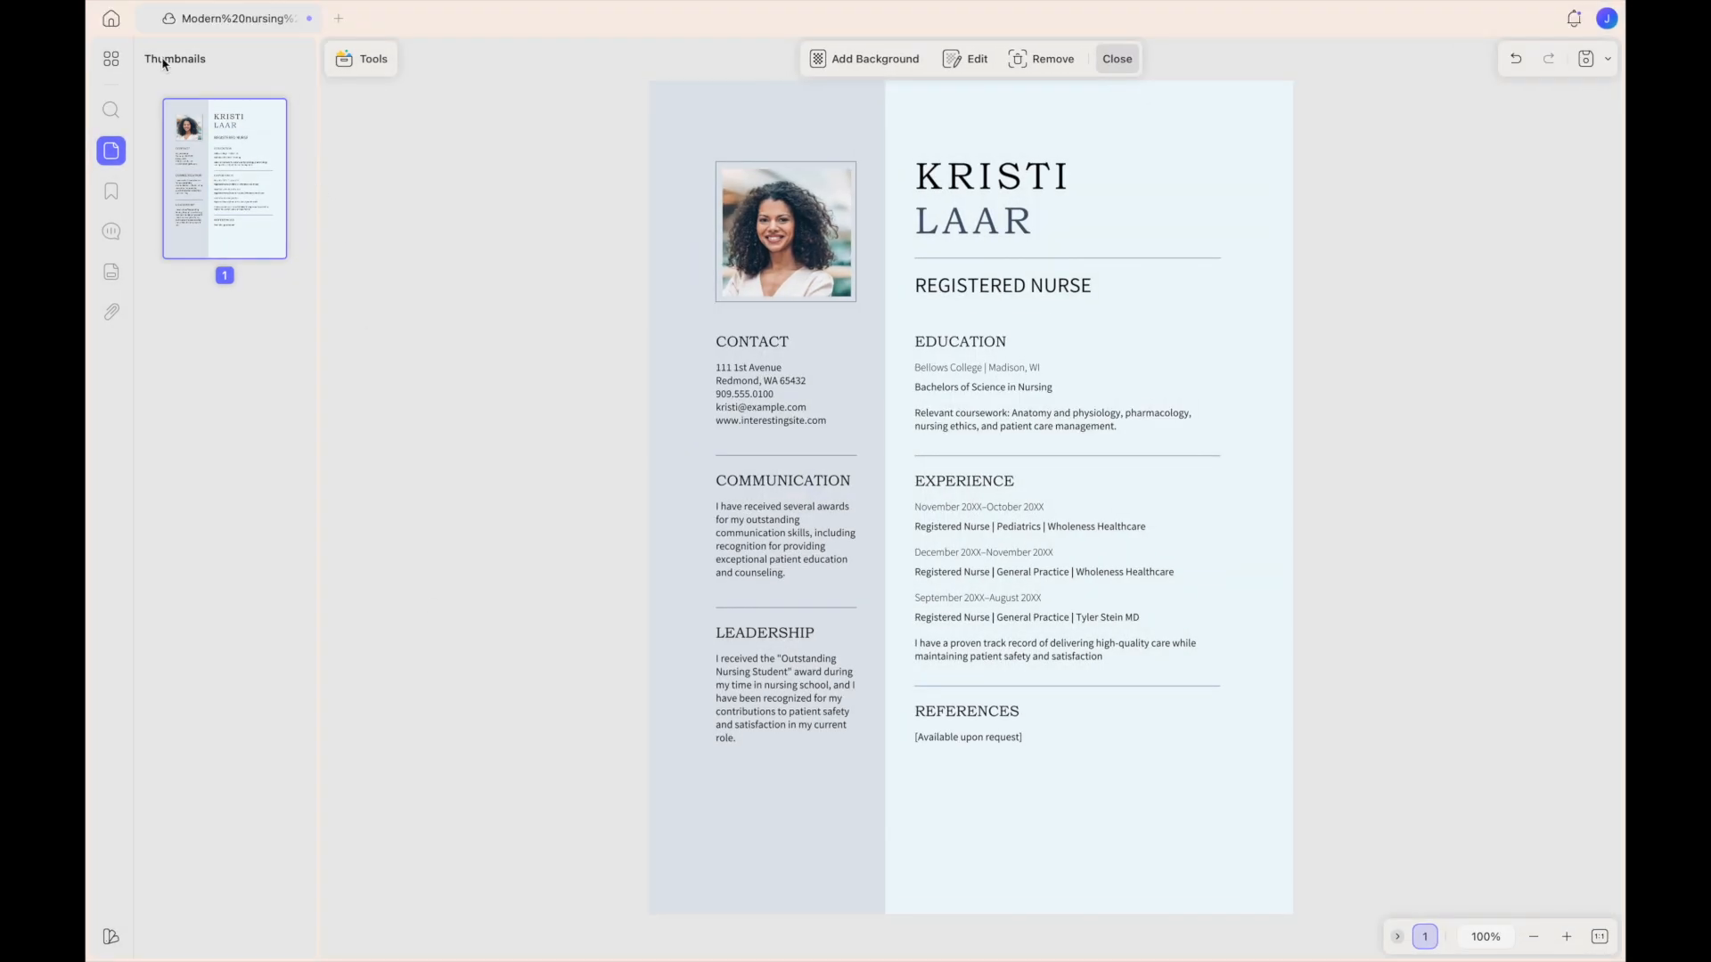
- Start a batch Background process with the five PDFs from Animal Painting Skills through CONSTRUCTION OF SCIENCE in the UPDF-EXAMPLE folder
{"action": "left_click", "coordinate": [111, 20]}
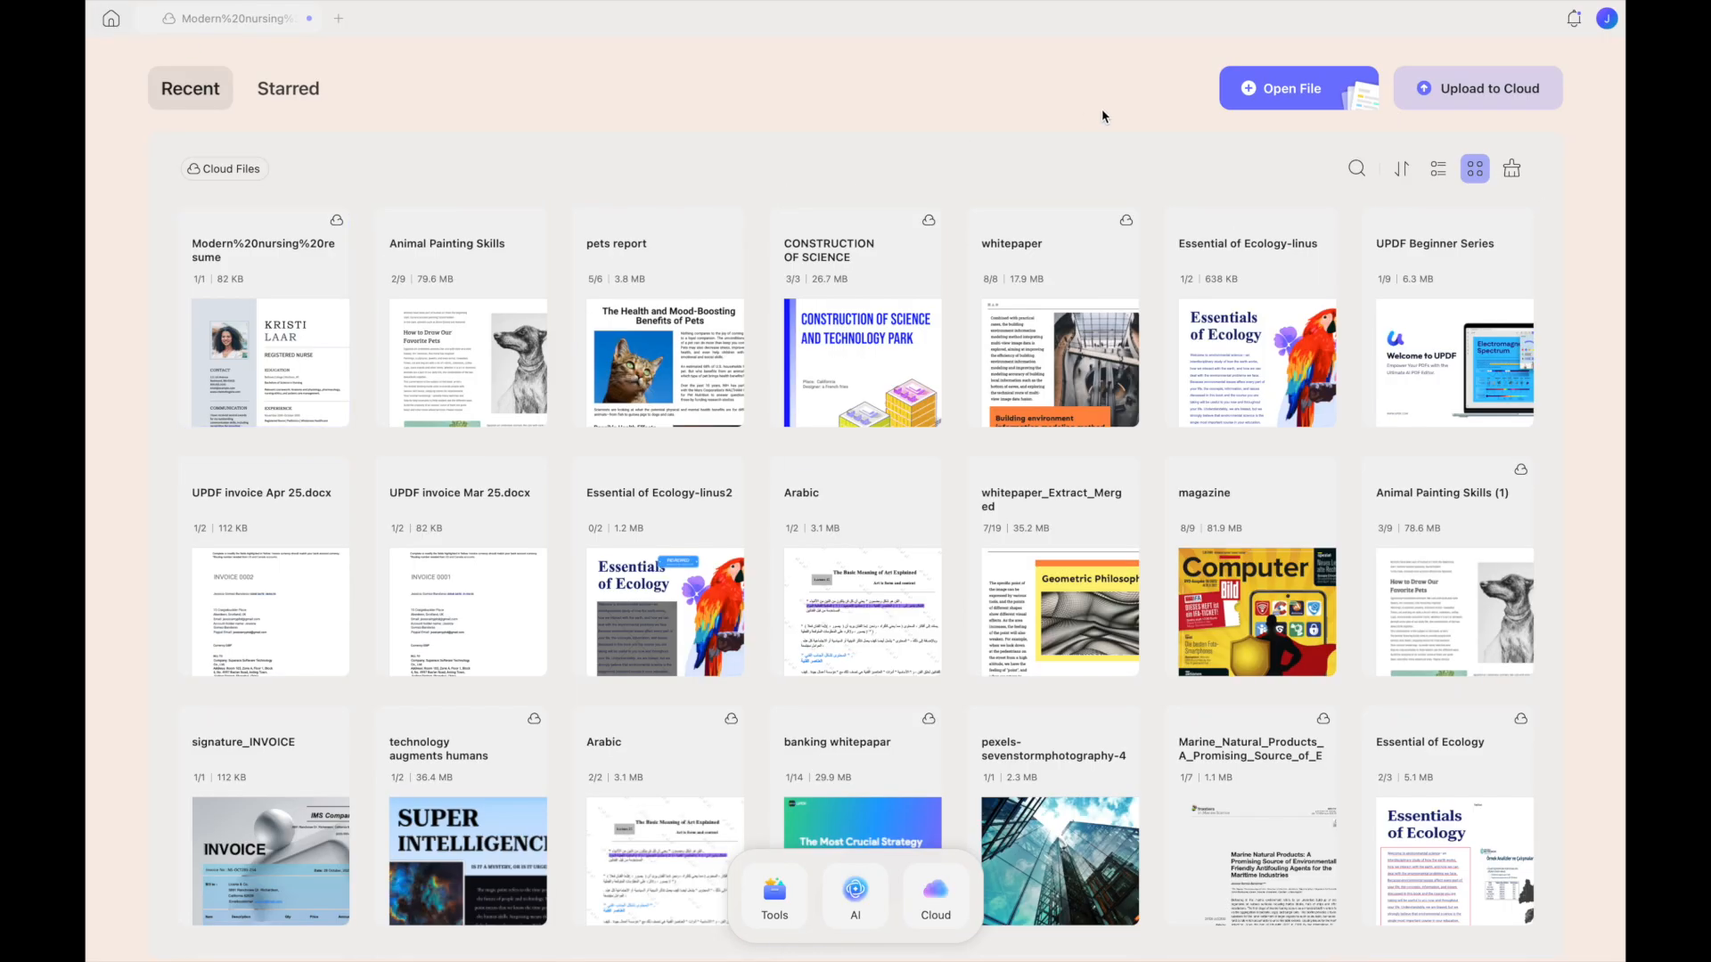
{"action": "left_click", "coordinate": [771, 909]}
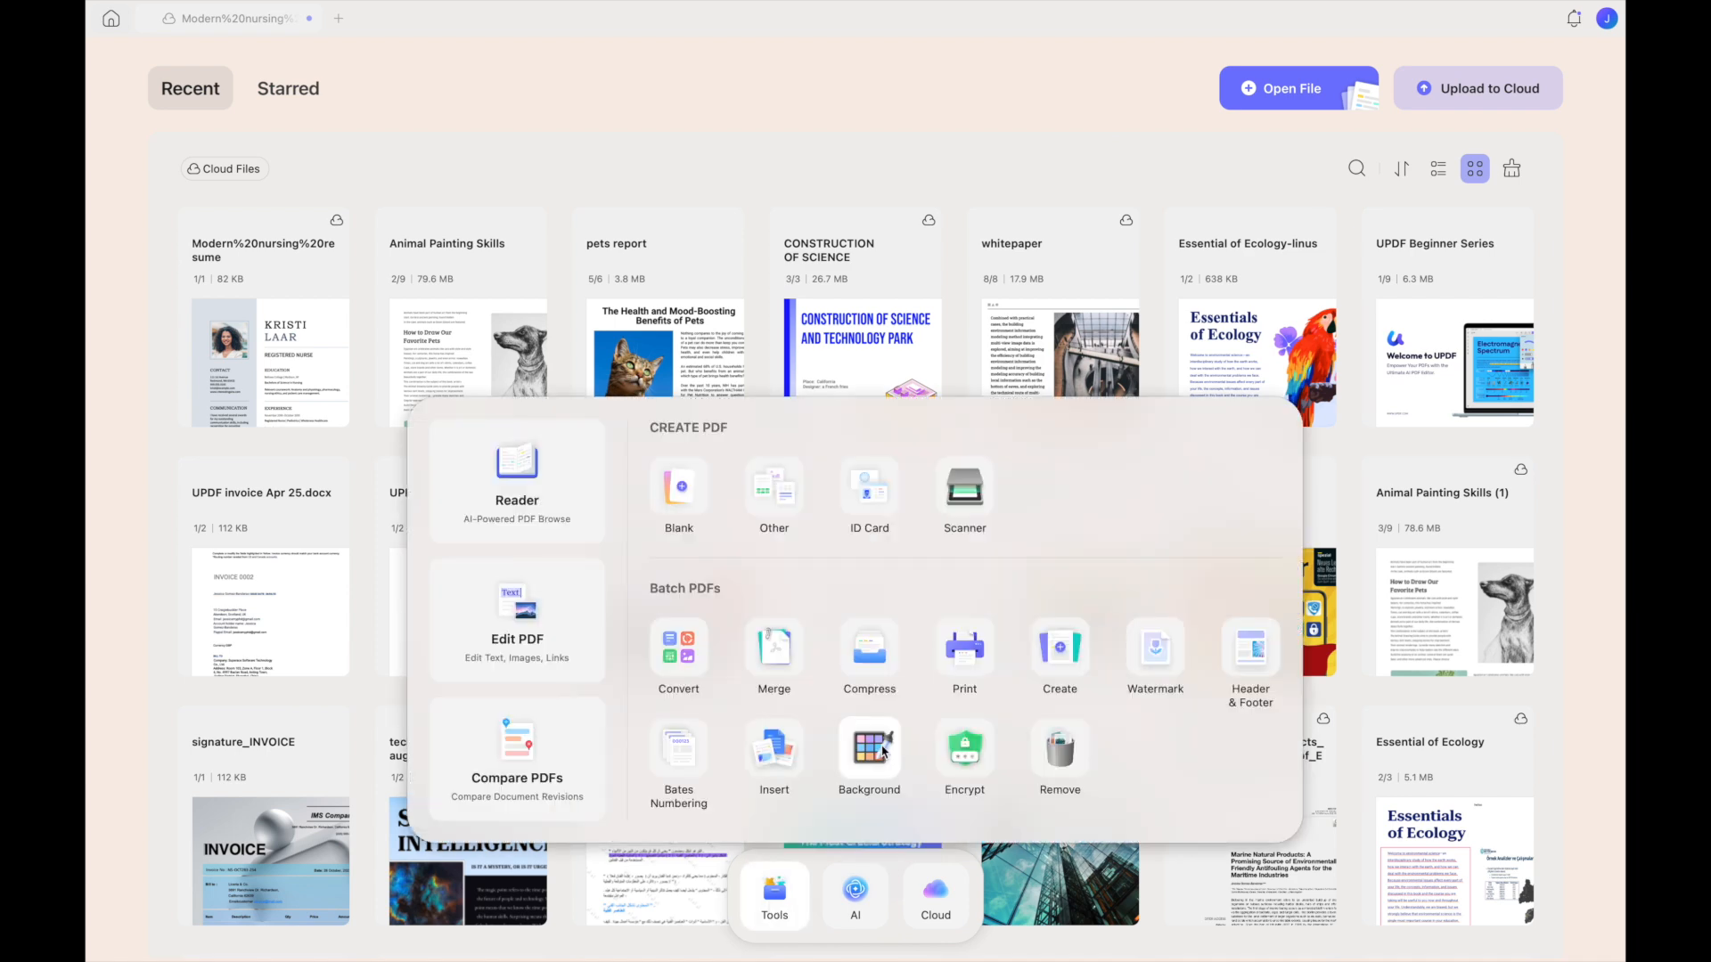
{"action": "left_click", "coordinate": [870, 751]}
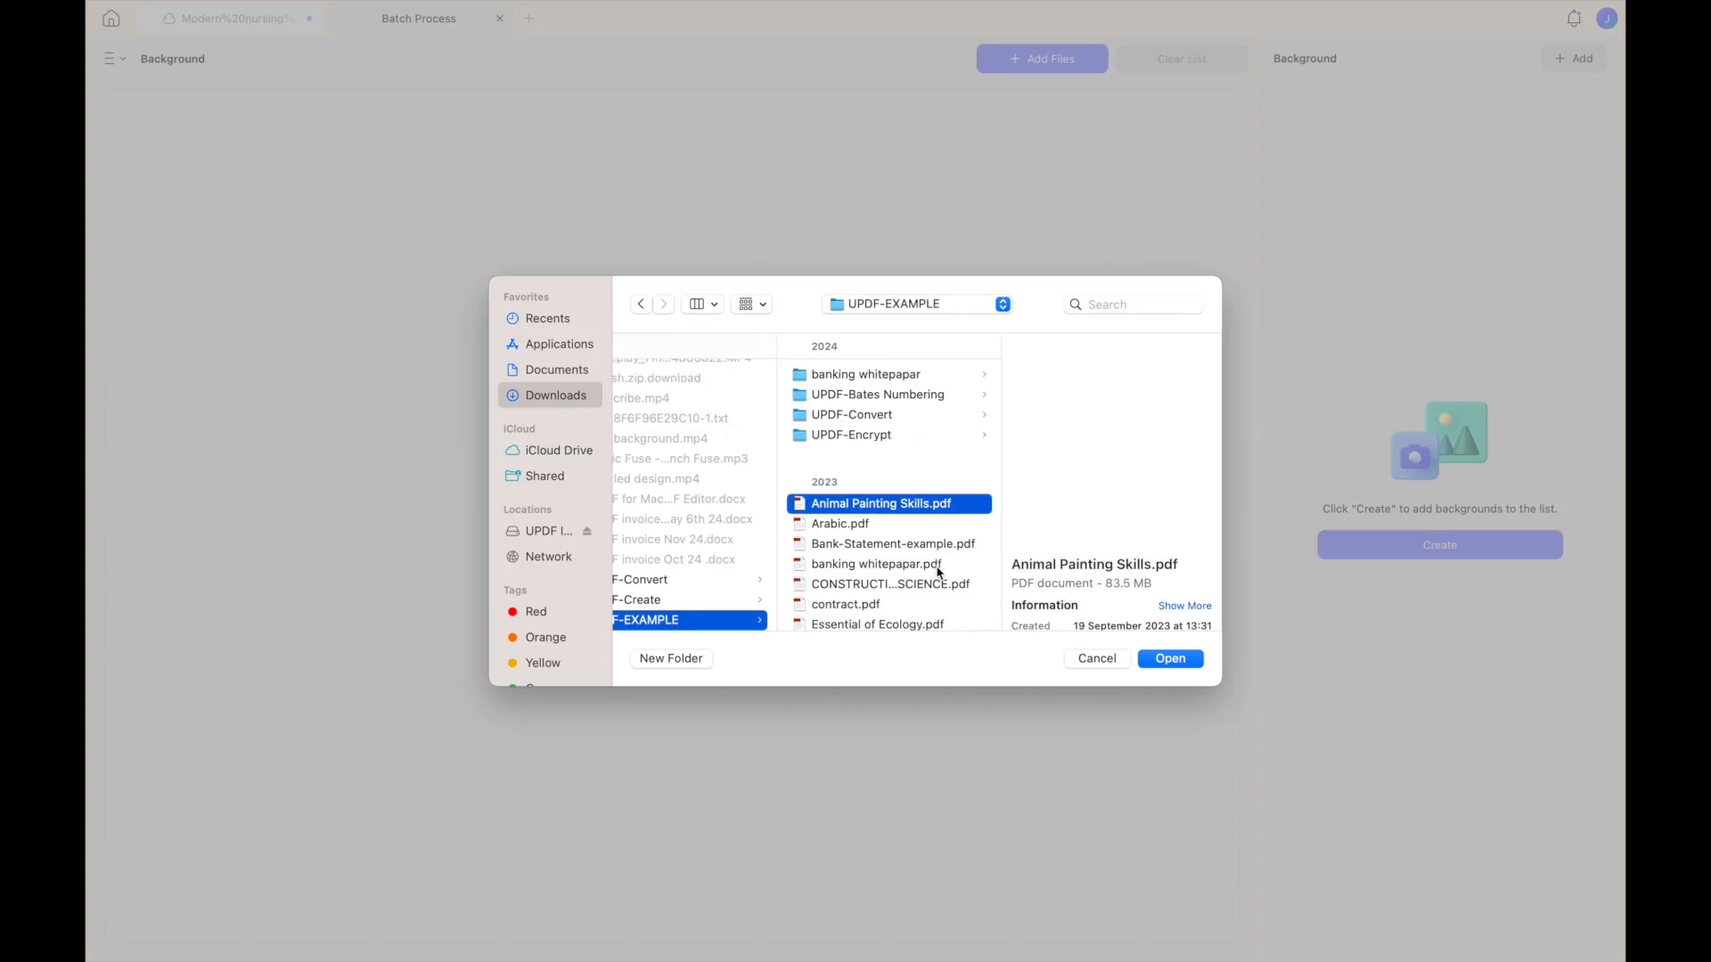
{"action": "left_click", "coordinate": [917, 583], "text": "shift"}
{"action": "left_click", "coordinate": [1169, 659]}
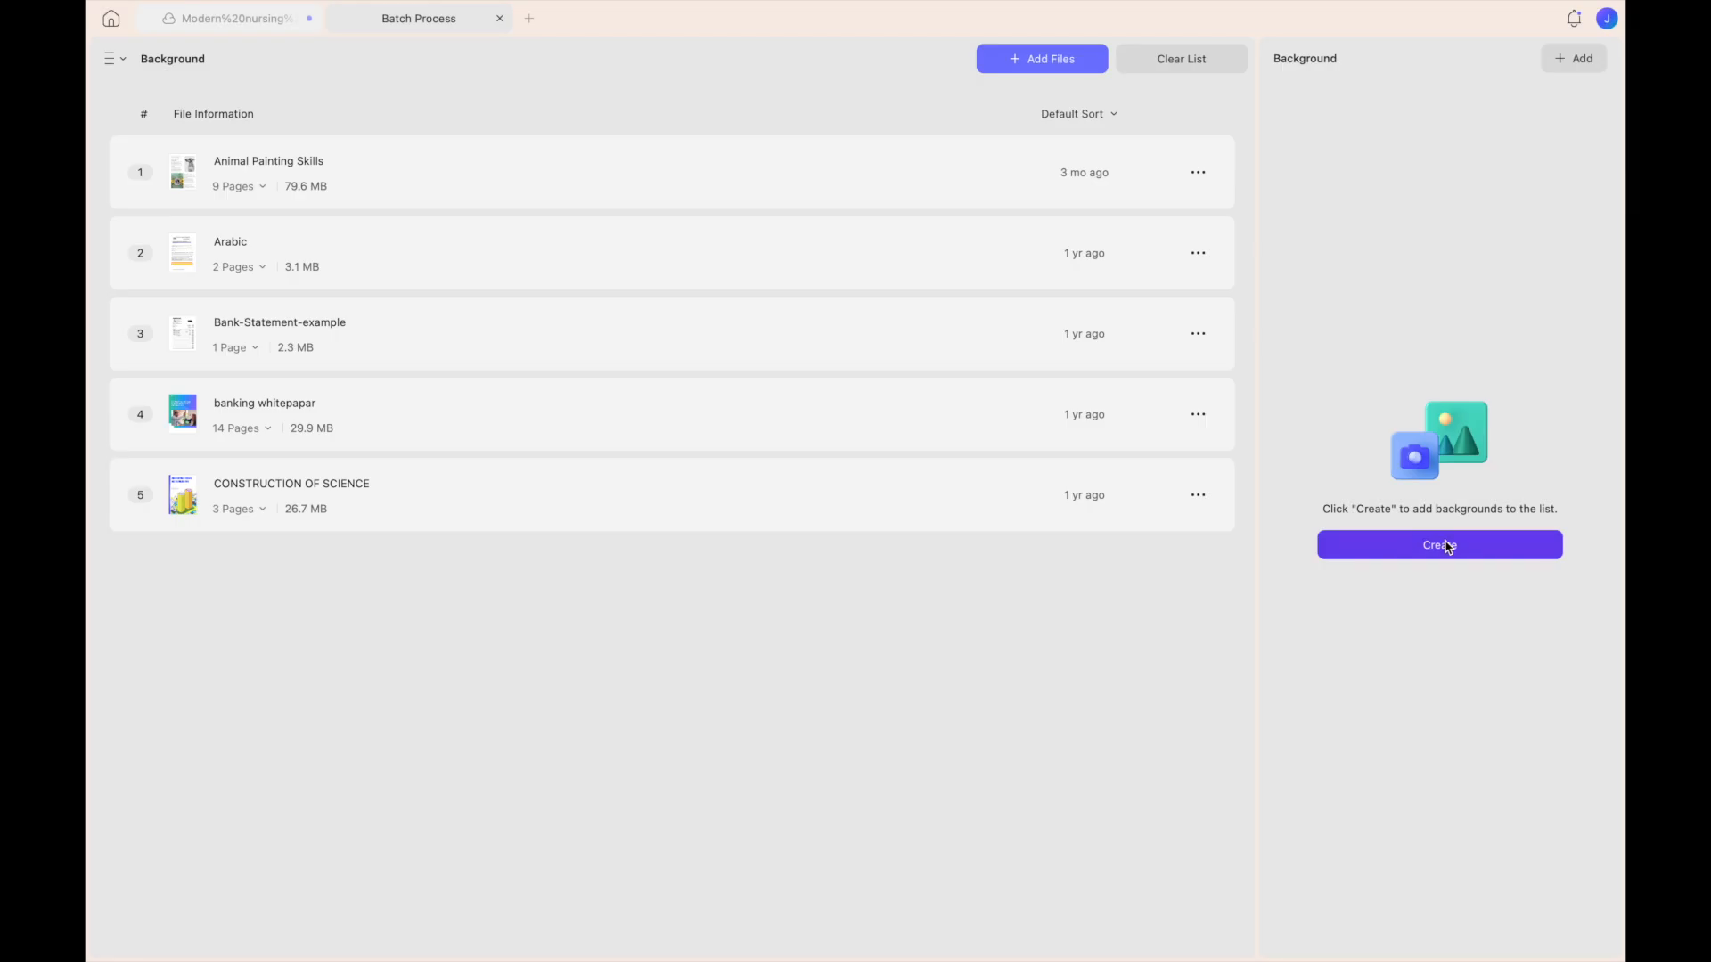
- Create a light periwinkle background template at 268% size and 50% opacity, and apply it to the batch files
{"action": "left_click", "coordinate": [1446, 547]}
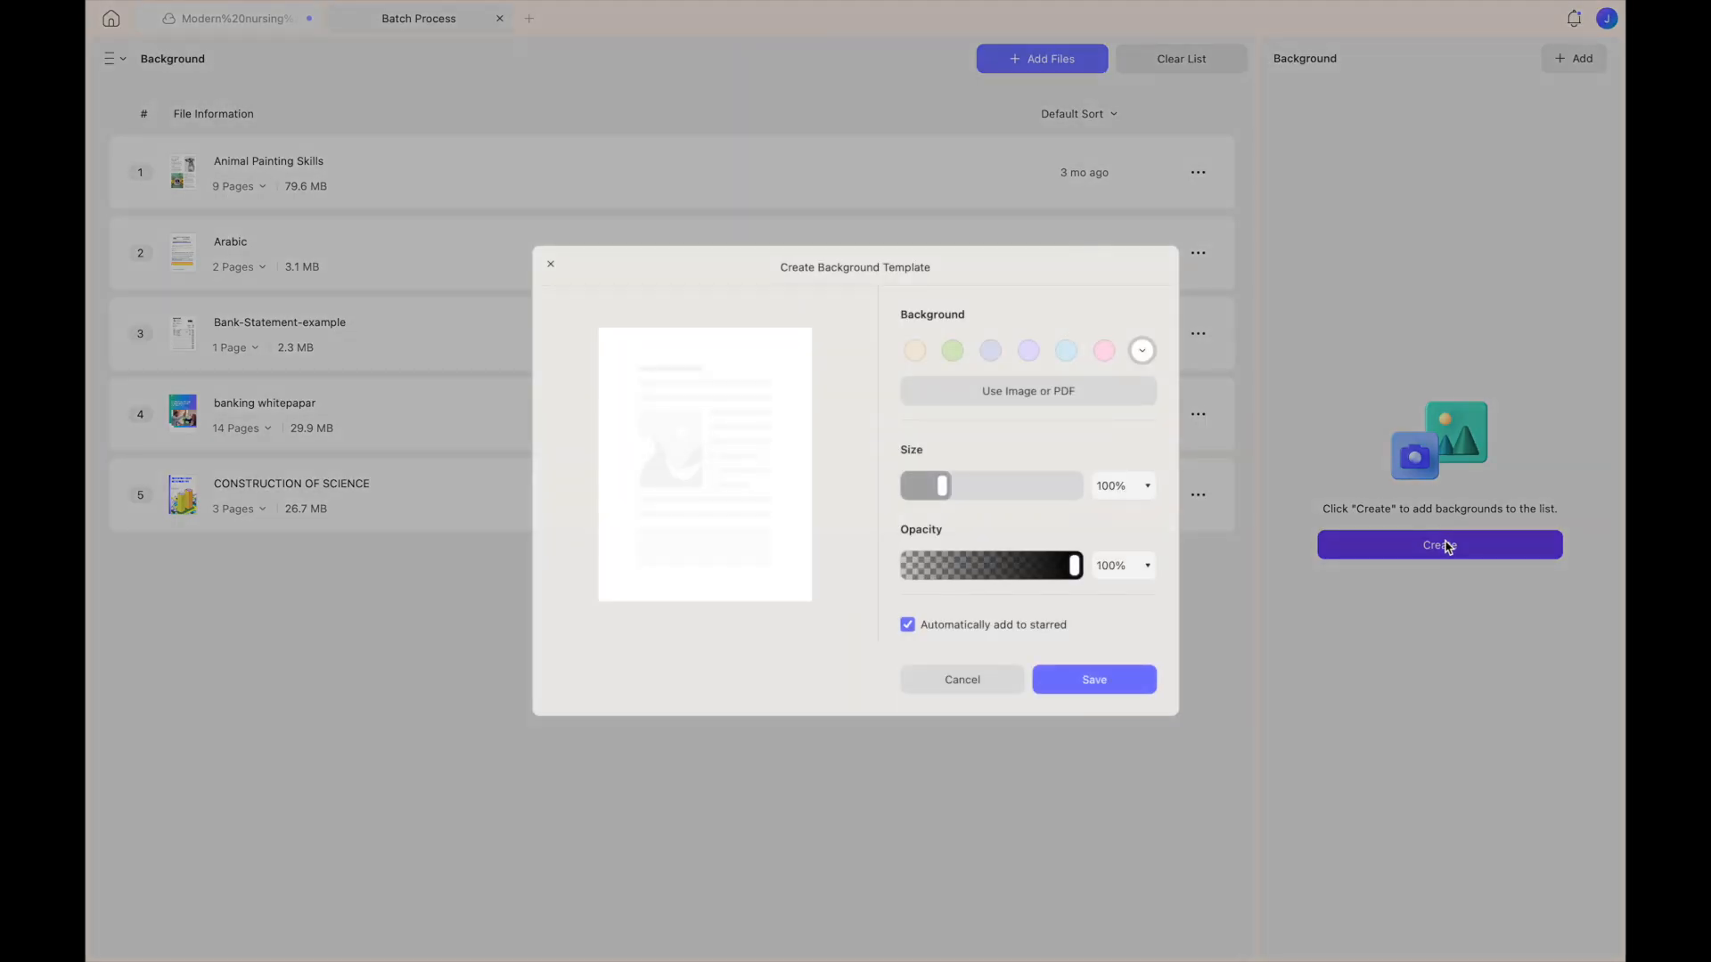
{"action": "left_click", "coordinate": [998, 349]}
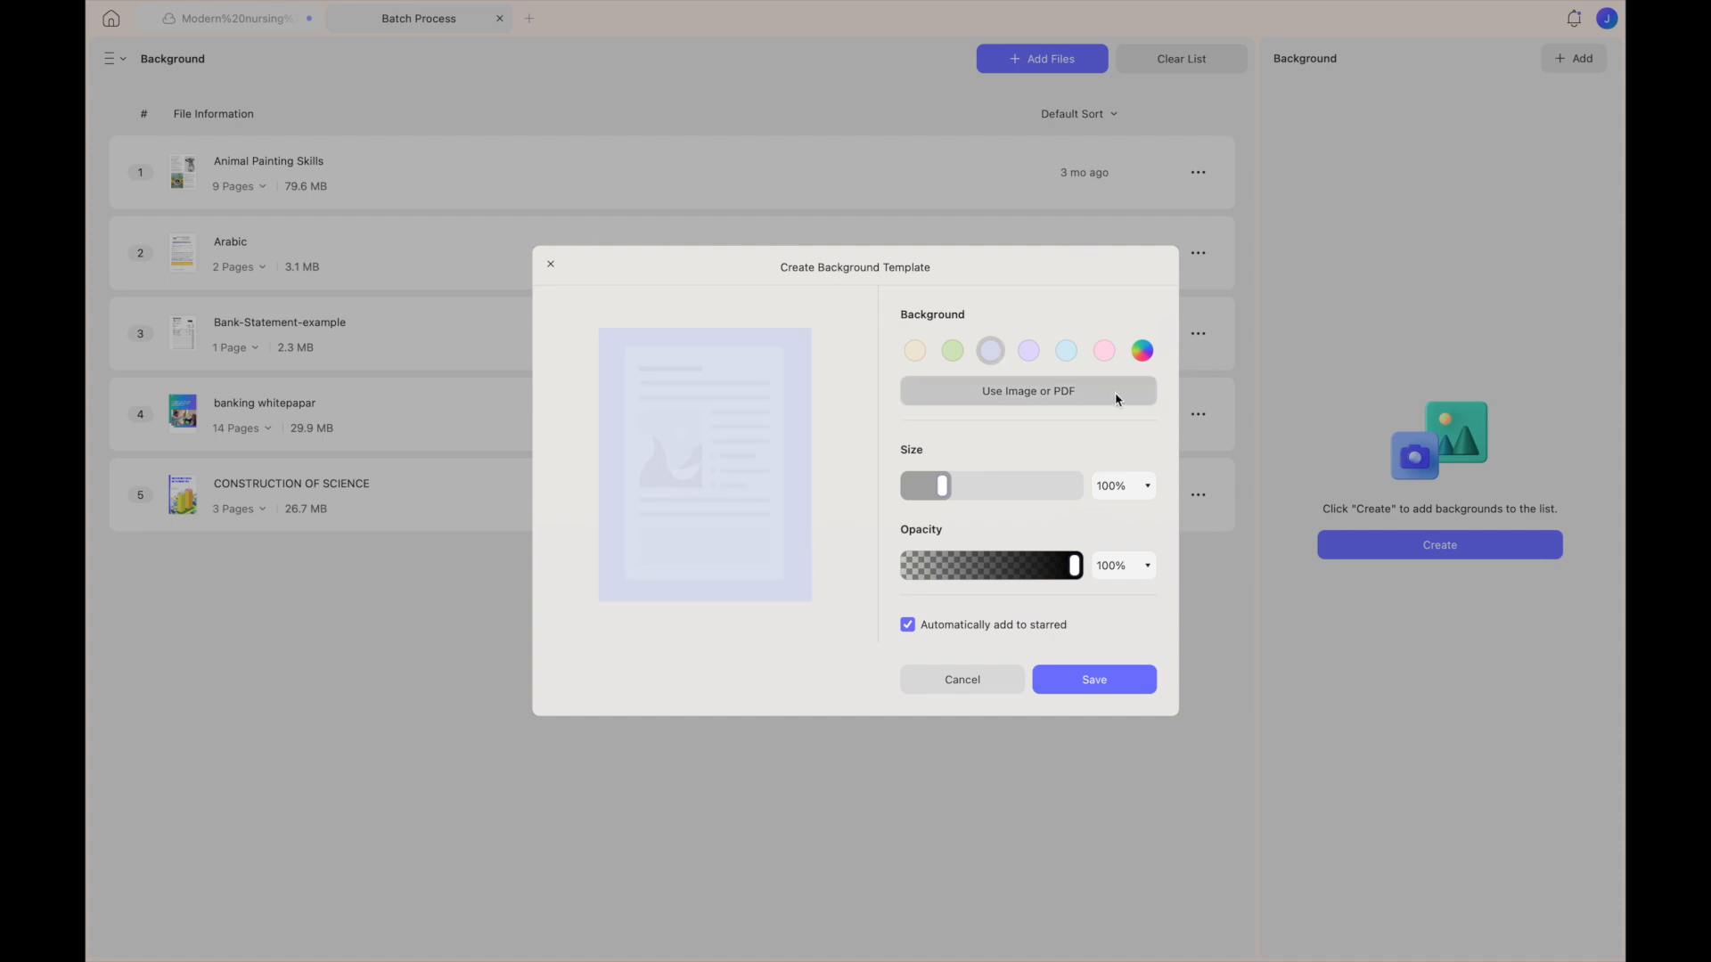
{"action": "left_click_drag", "start_coordinate": [942, 486], "coordinate": [998, 486]}
{"action": "left_click", "coordinate": [992, 566]}
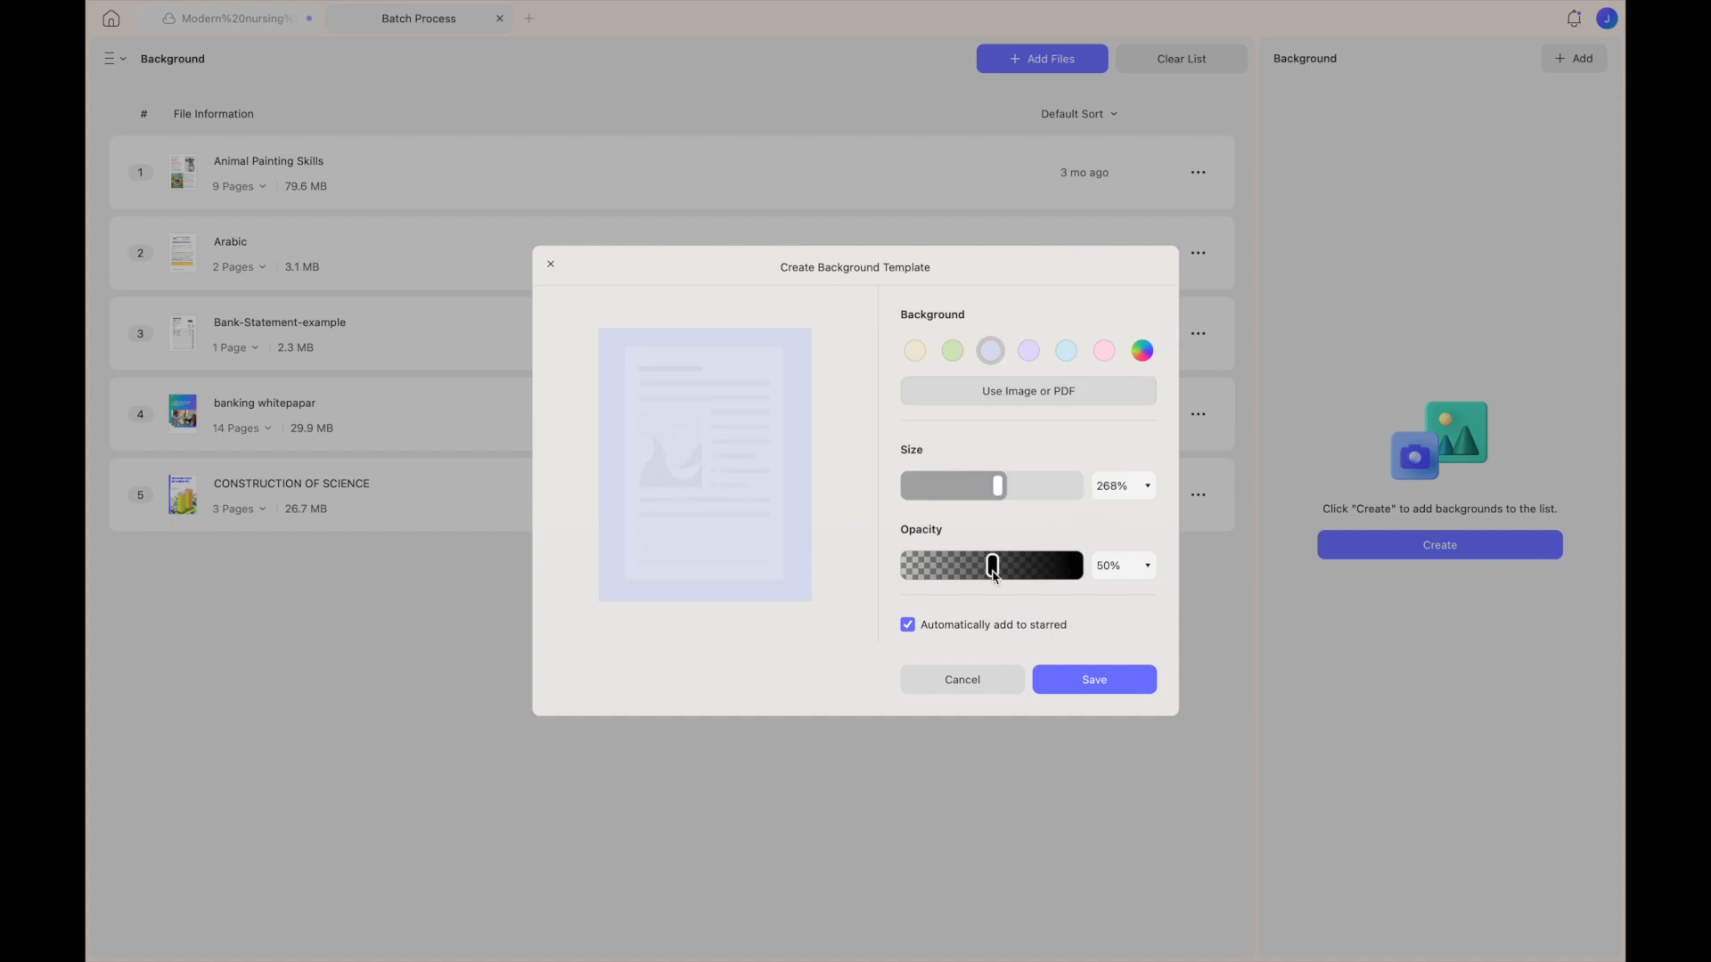
{"action": "left_click", "coordinate": [1095, 680]}
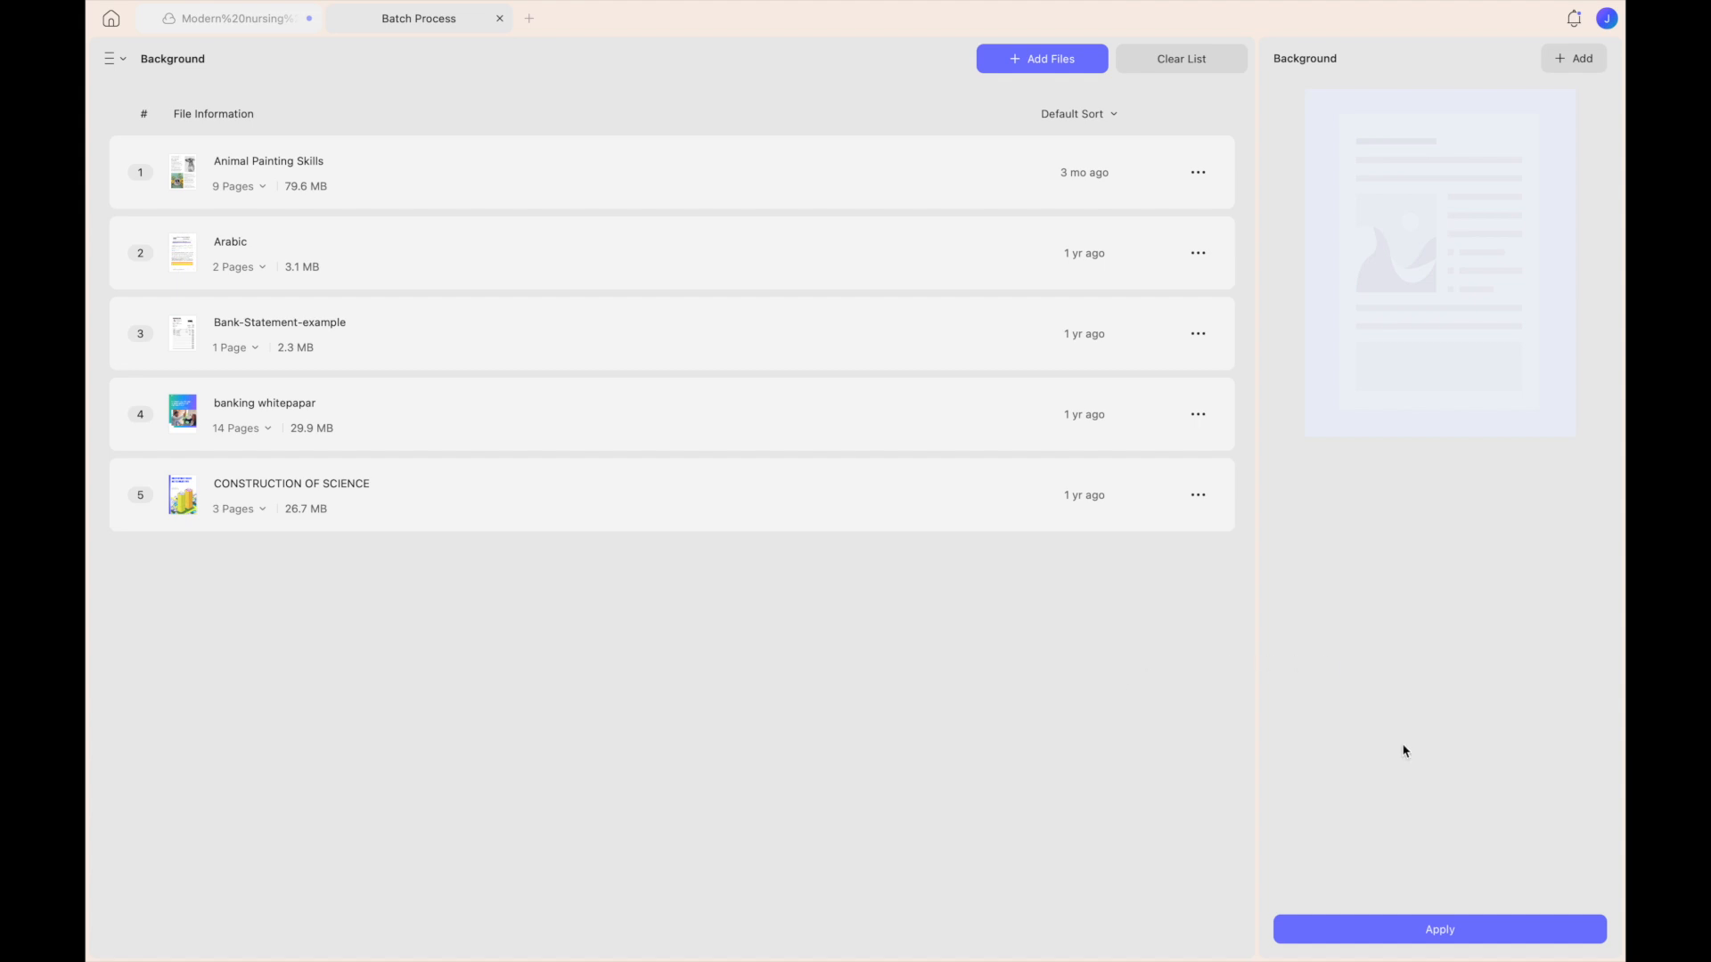
{"action": "left_click", "coordinate": [1444, 932]}
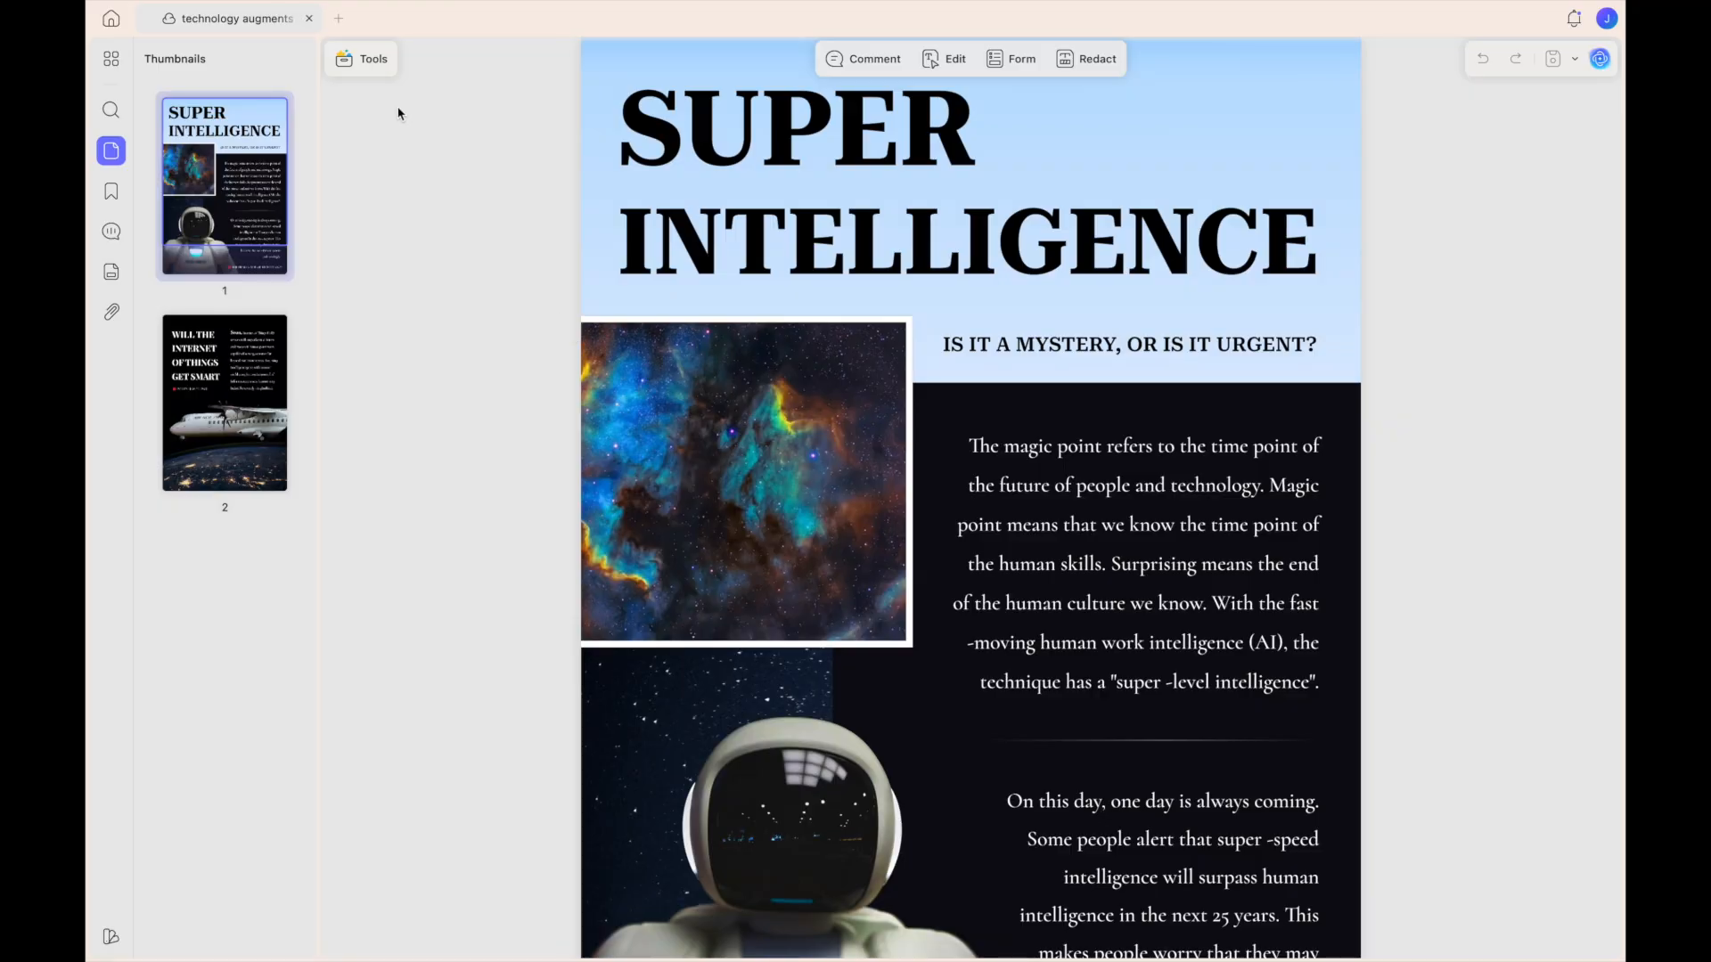
- Add a watermark to the Super Intelligence document using the upward-slanting blue SAMPLE grid preset
{"action": "left_click", "coordinate": [366, 66]}
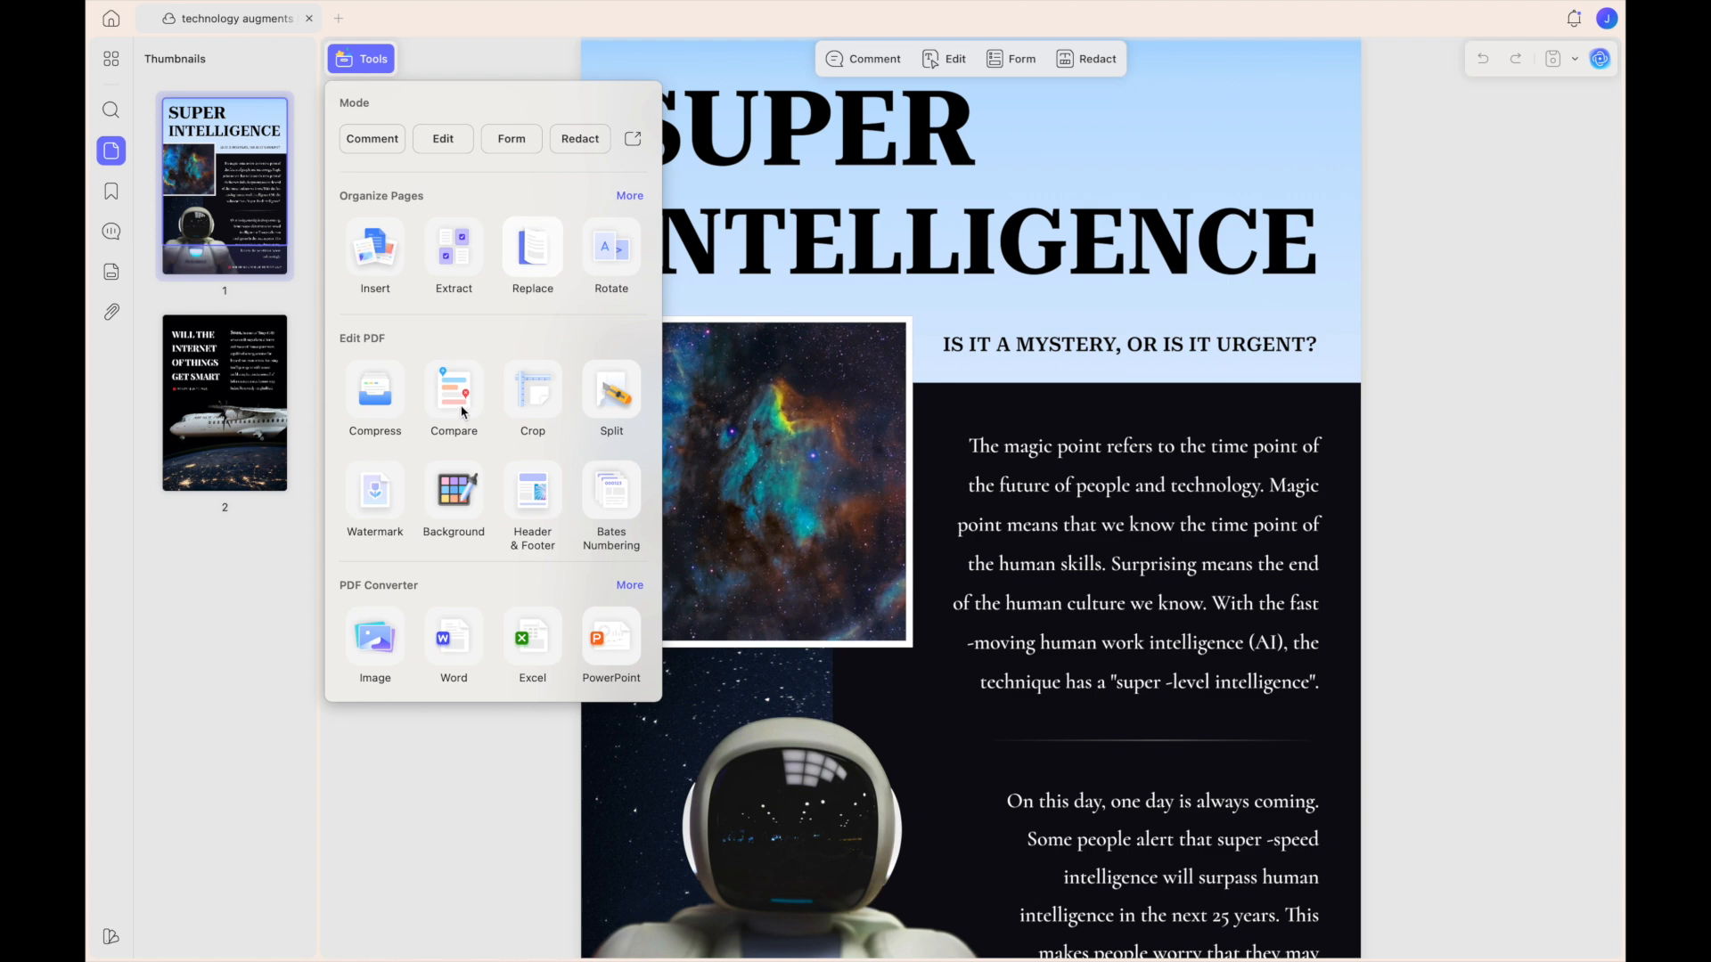
{"action": "left_click", "coordinate": [375, 491]}
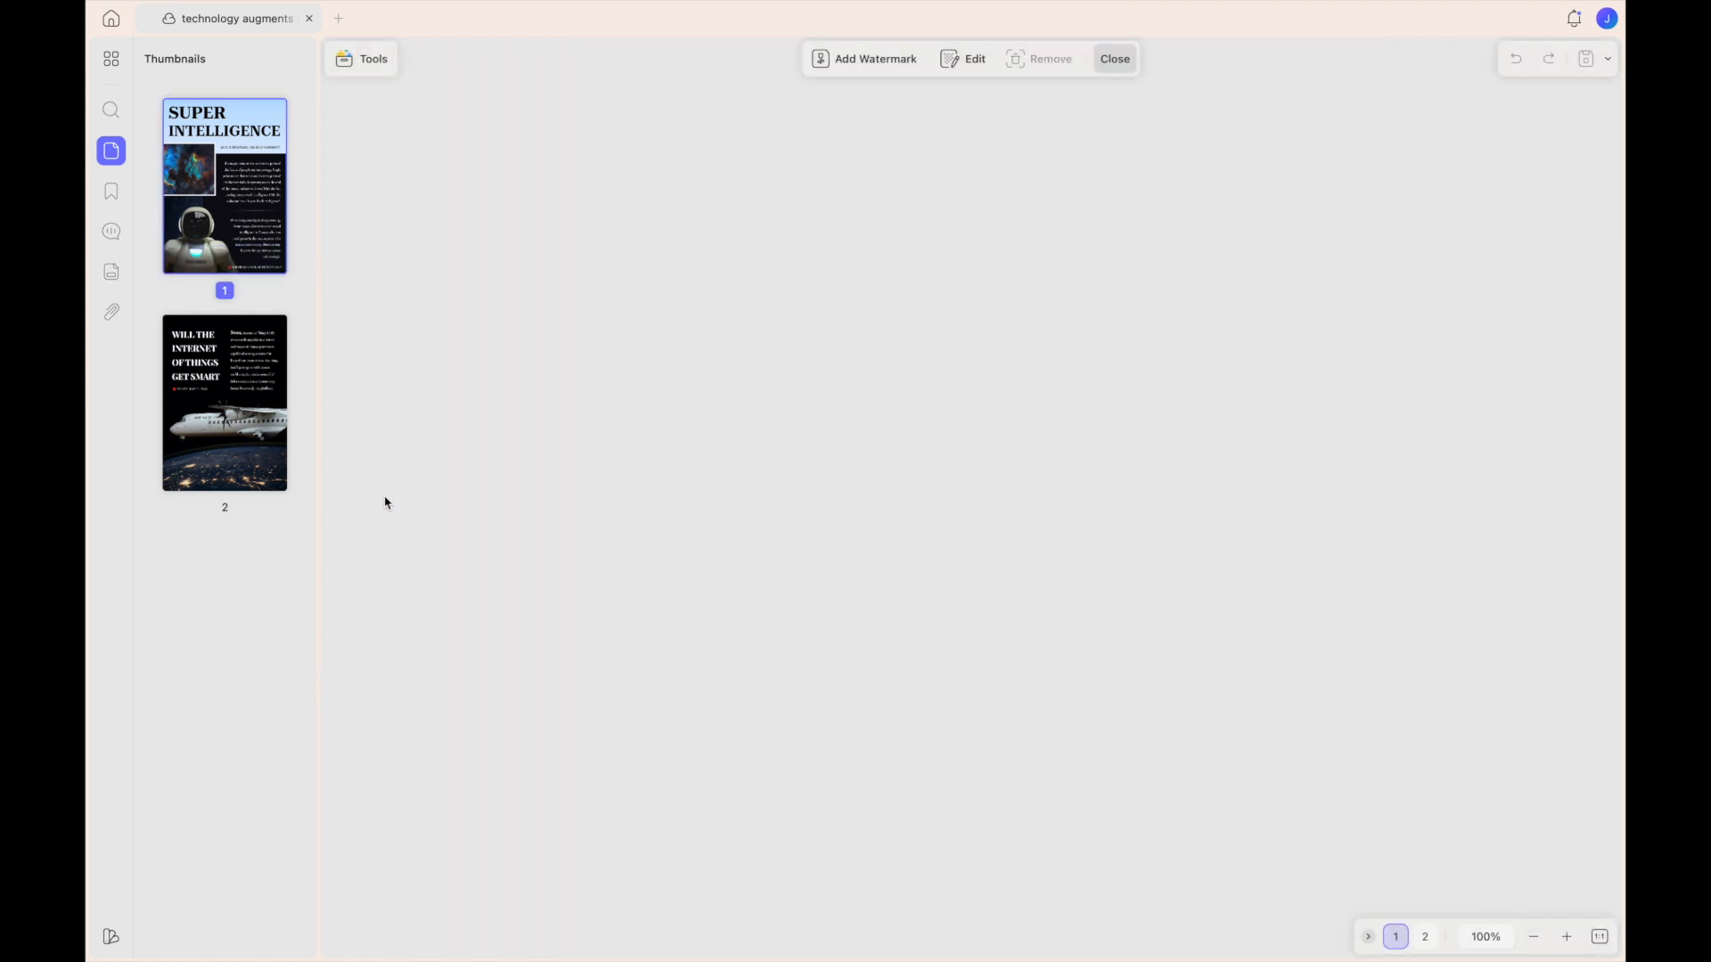
{"action": "left_click", "coordinate": [871, 63]}
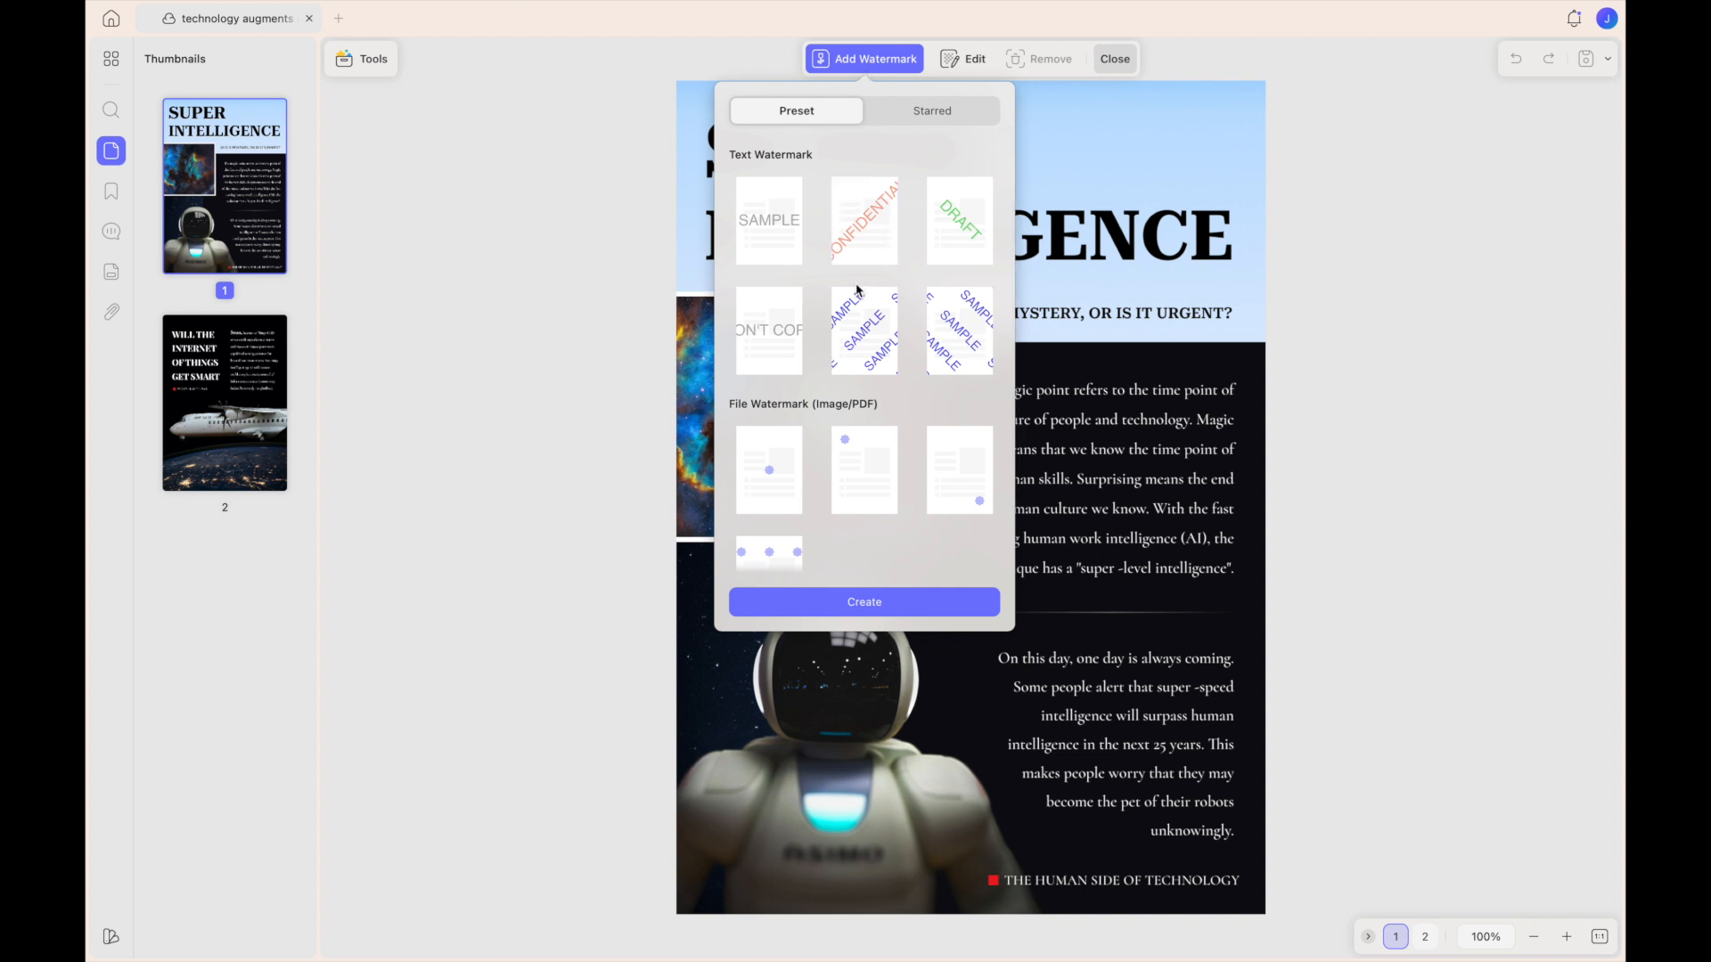
{"action": "left_click", "coordinate": [867, 358]}
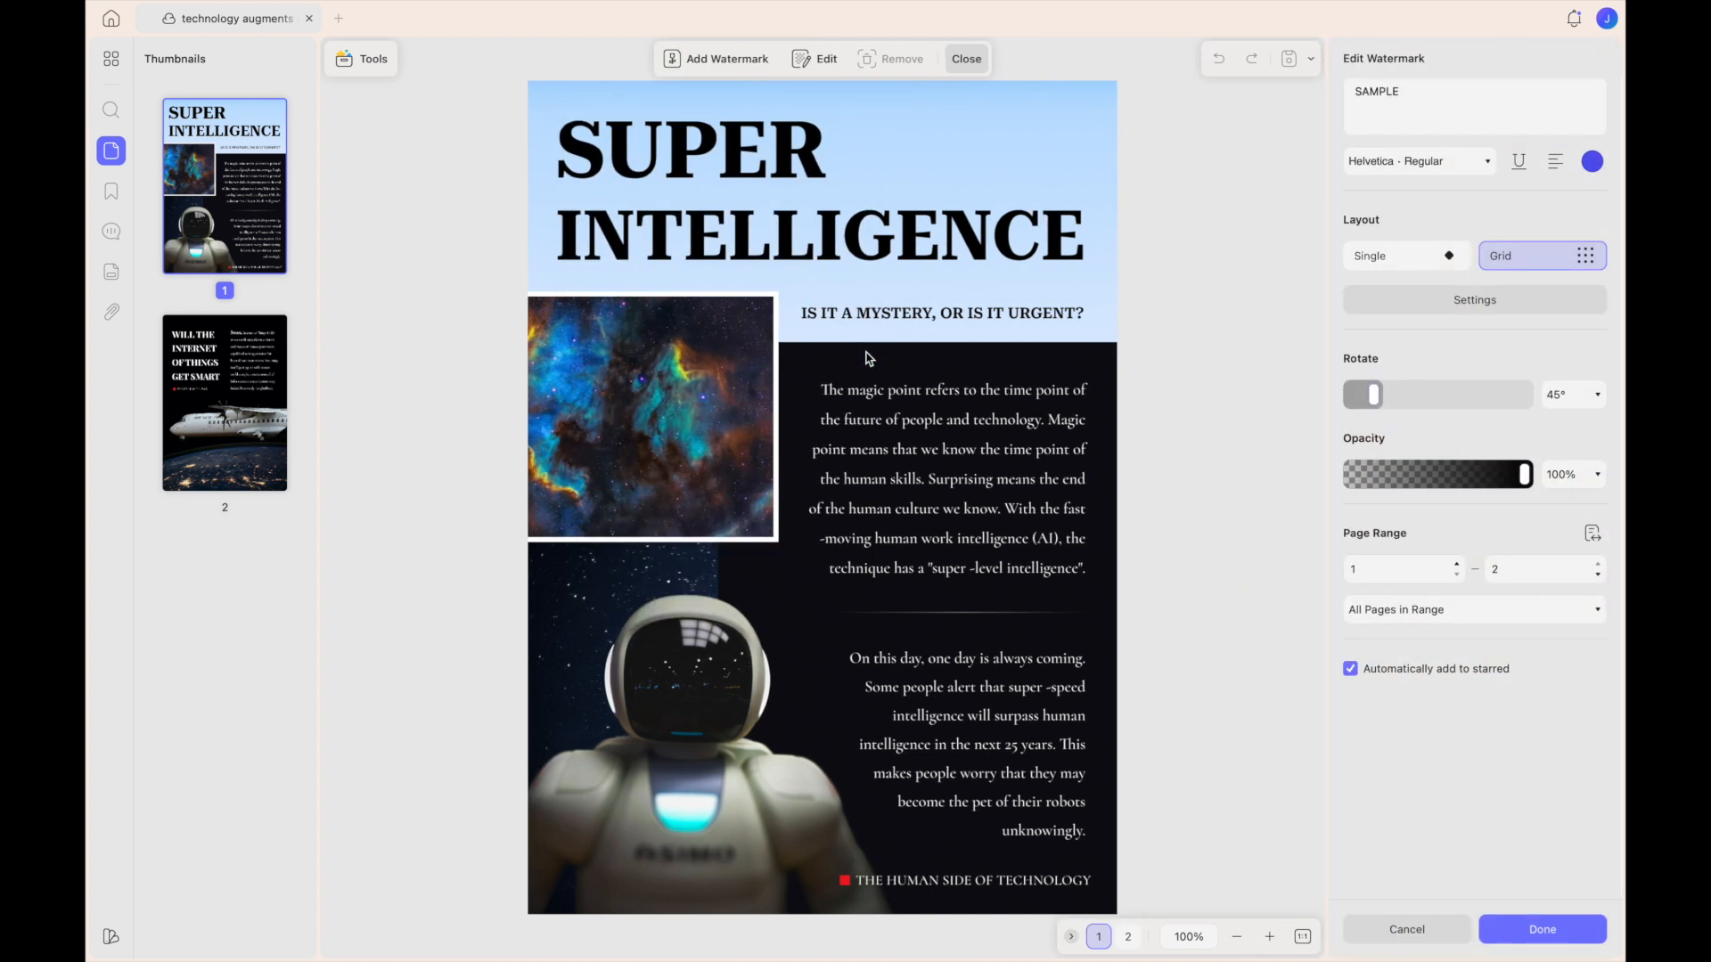
- Replace the watermark text with "UPDF" and set its rotation to about 126°
{"action": "left_click", "coordinate": [1482, 98]}
{"action": "key", "text": "BackSpace"}
{"action": "key", "text": "BackSpace"}
{"action": "key", "text": "BackSpace"}
{"action": "key", "text": "BackSpace"}
{"action": "key", "text": "BackSpace"}
{"action": "key", "text": "BackSpace"}
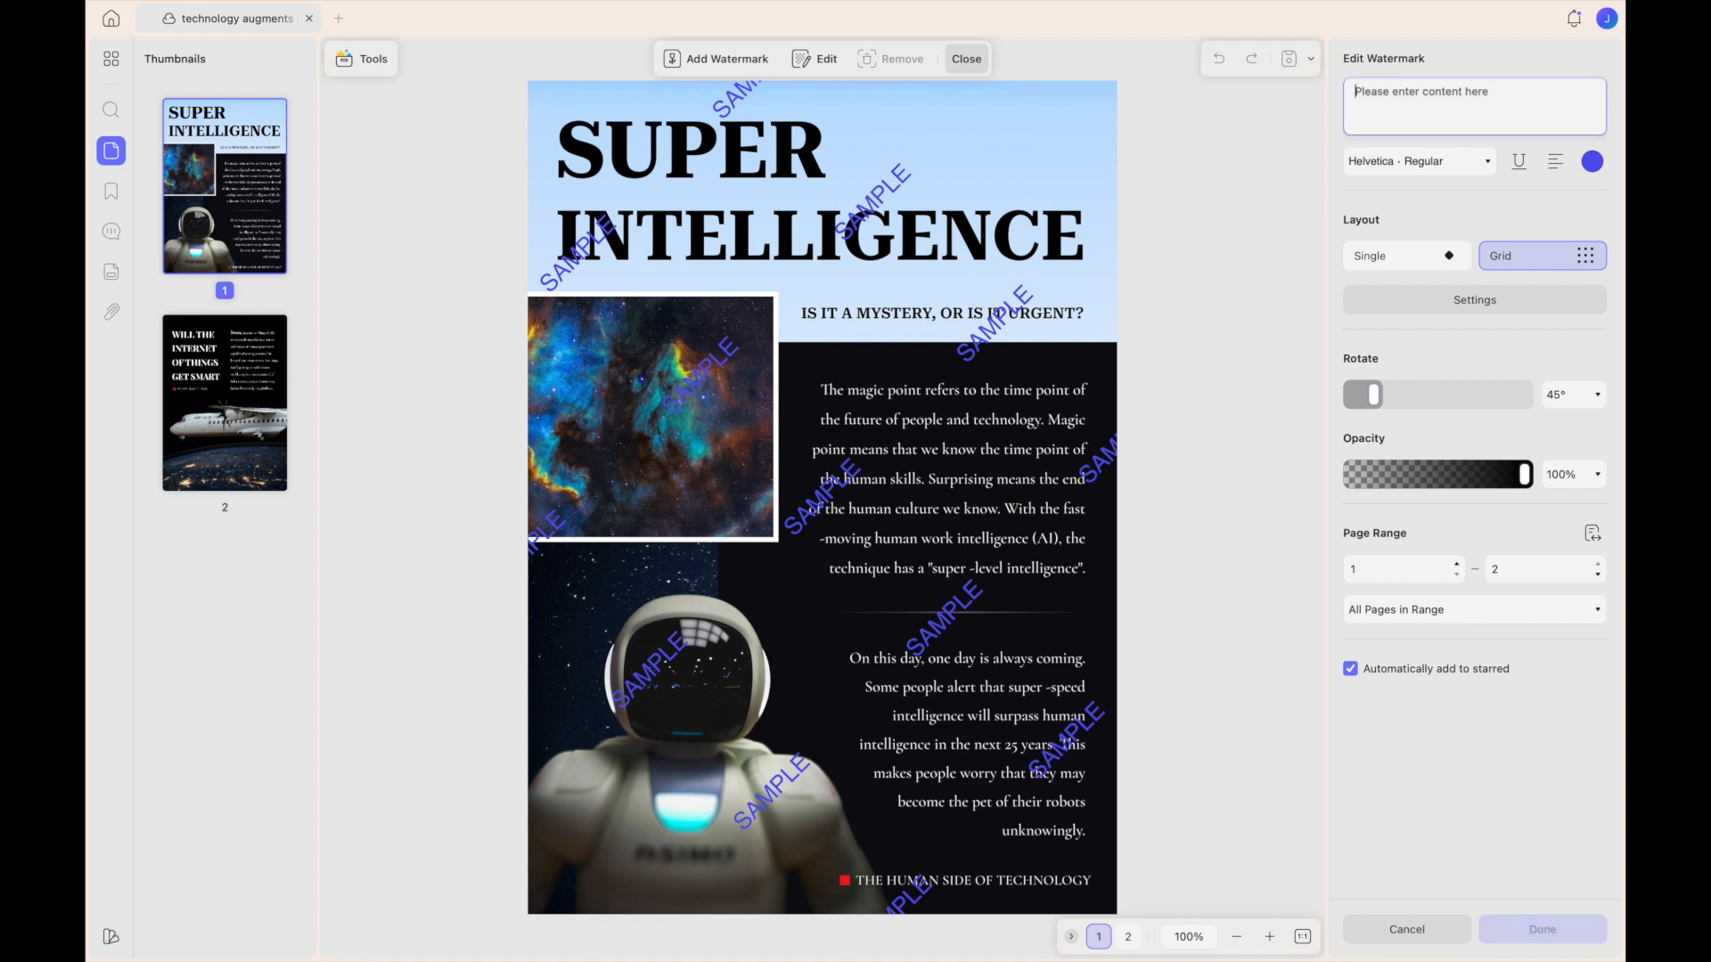
{"action": "type", "text": "UPDF"}
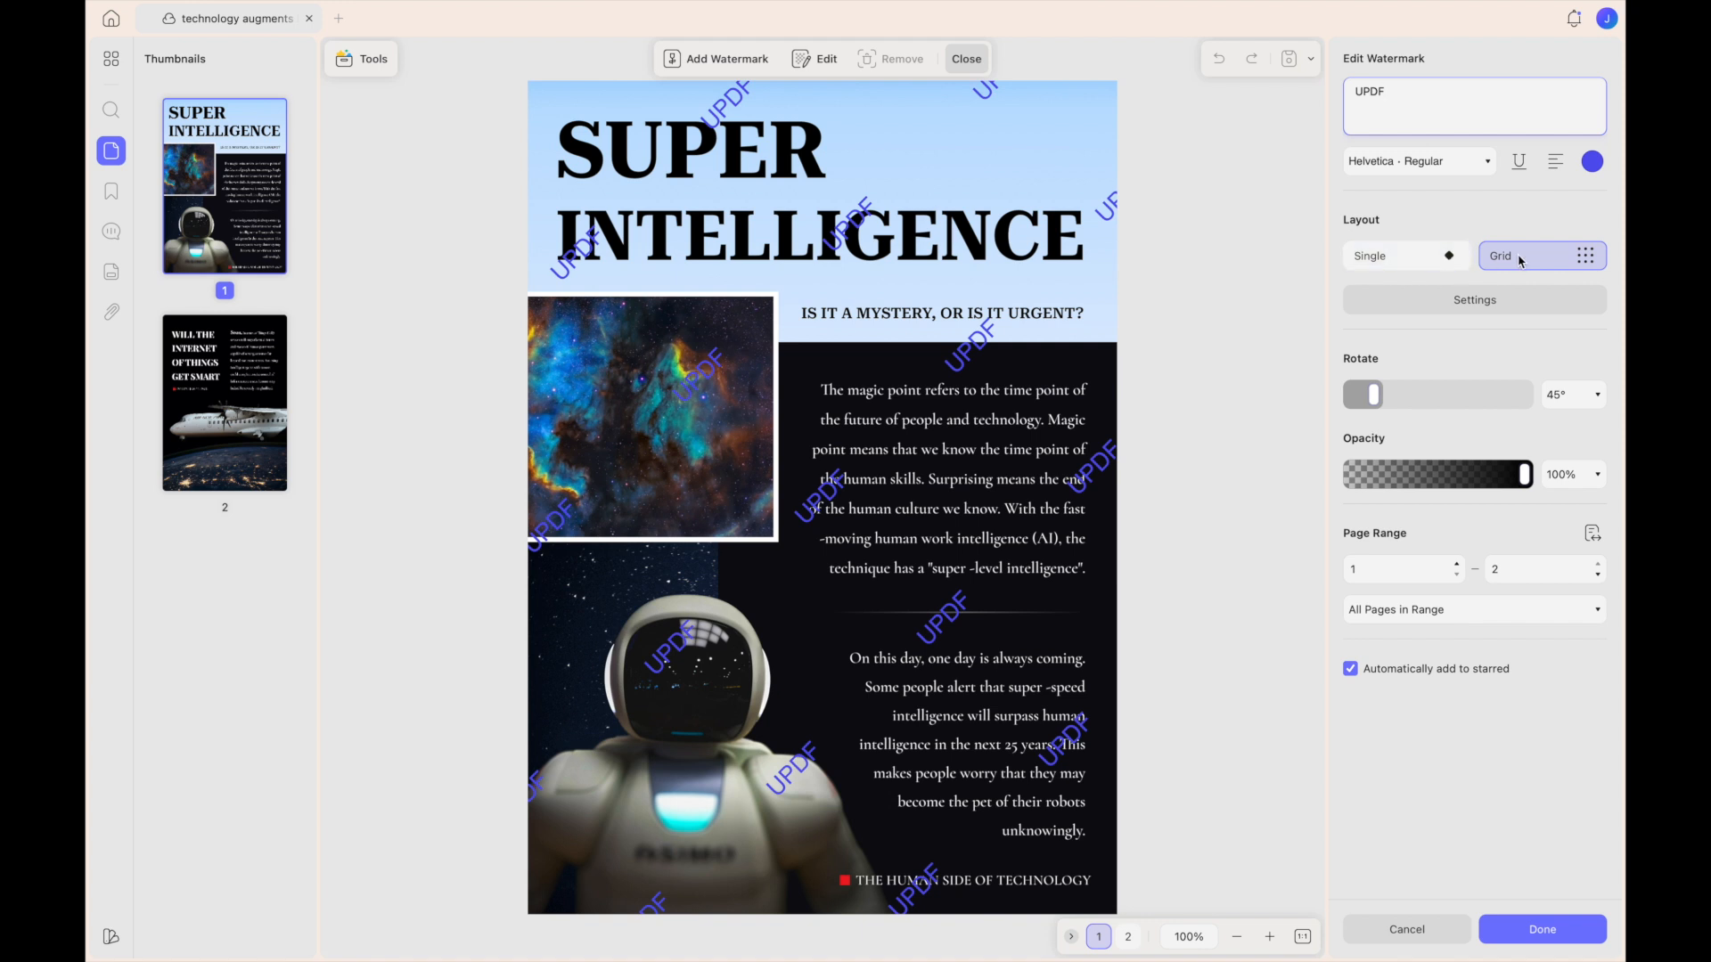
{"action": "left_click_drag", "start_coordinate": [1376, 396], "coordinate": [1380, 400]}
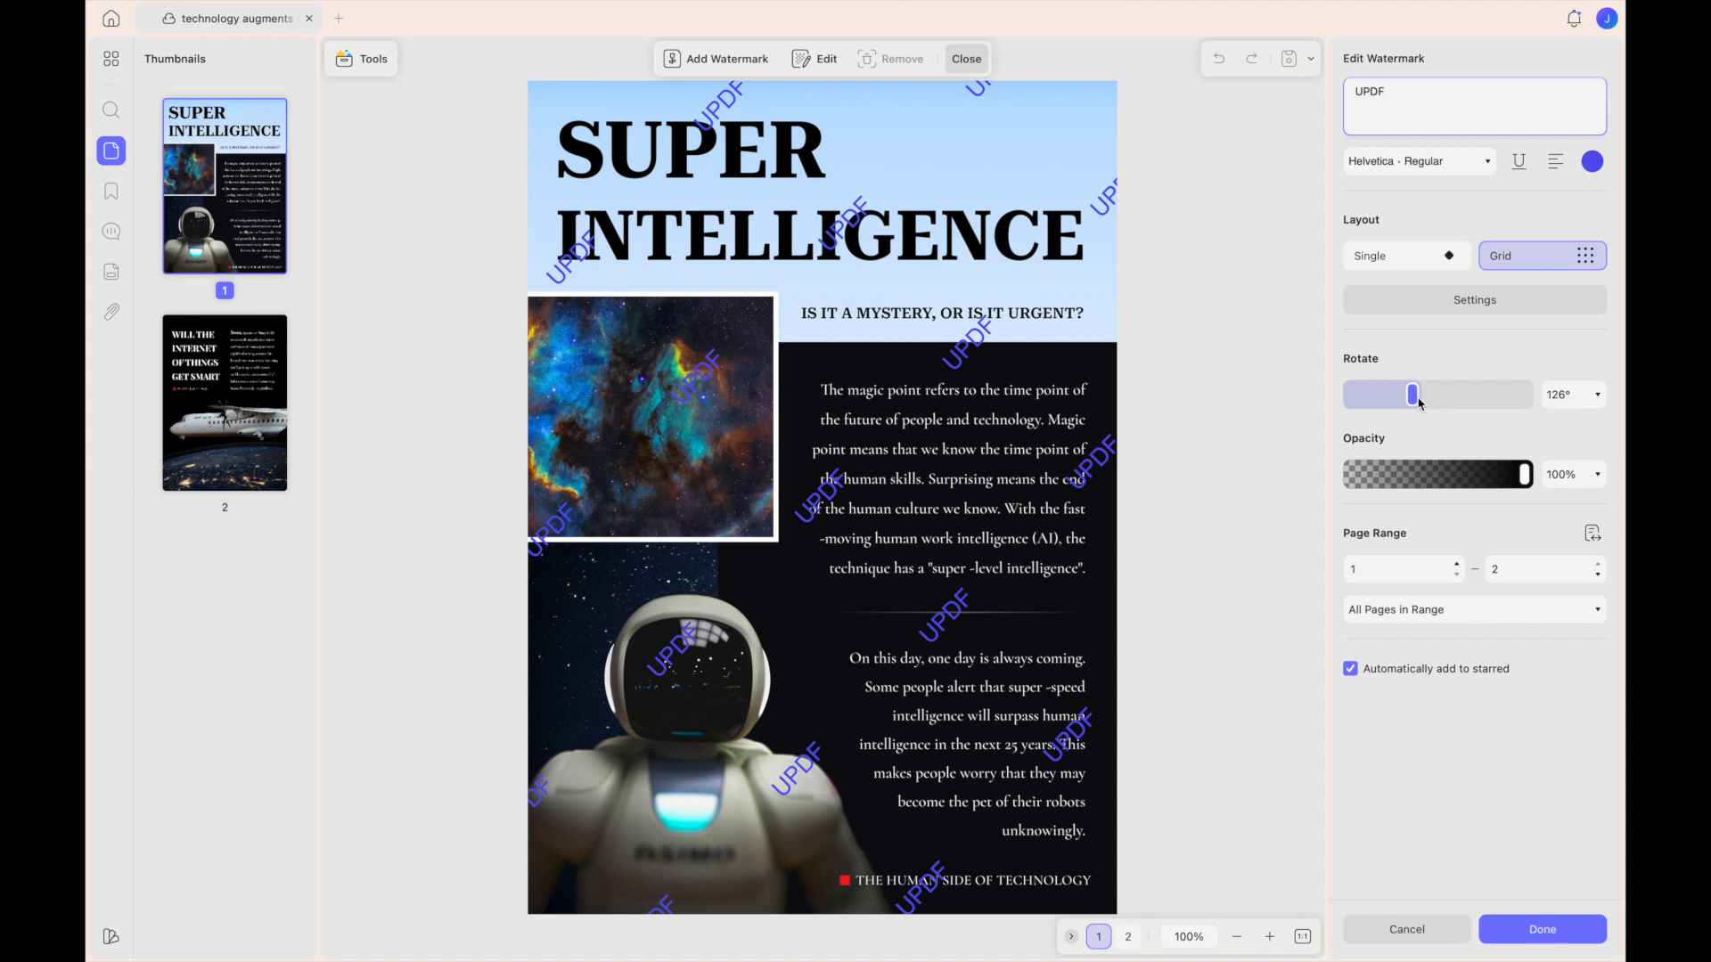
{"action": "left_click_drag", "start_coordinate": [1420, 398], "coordinate": [1411, 398]}
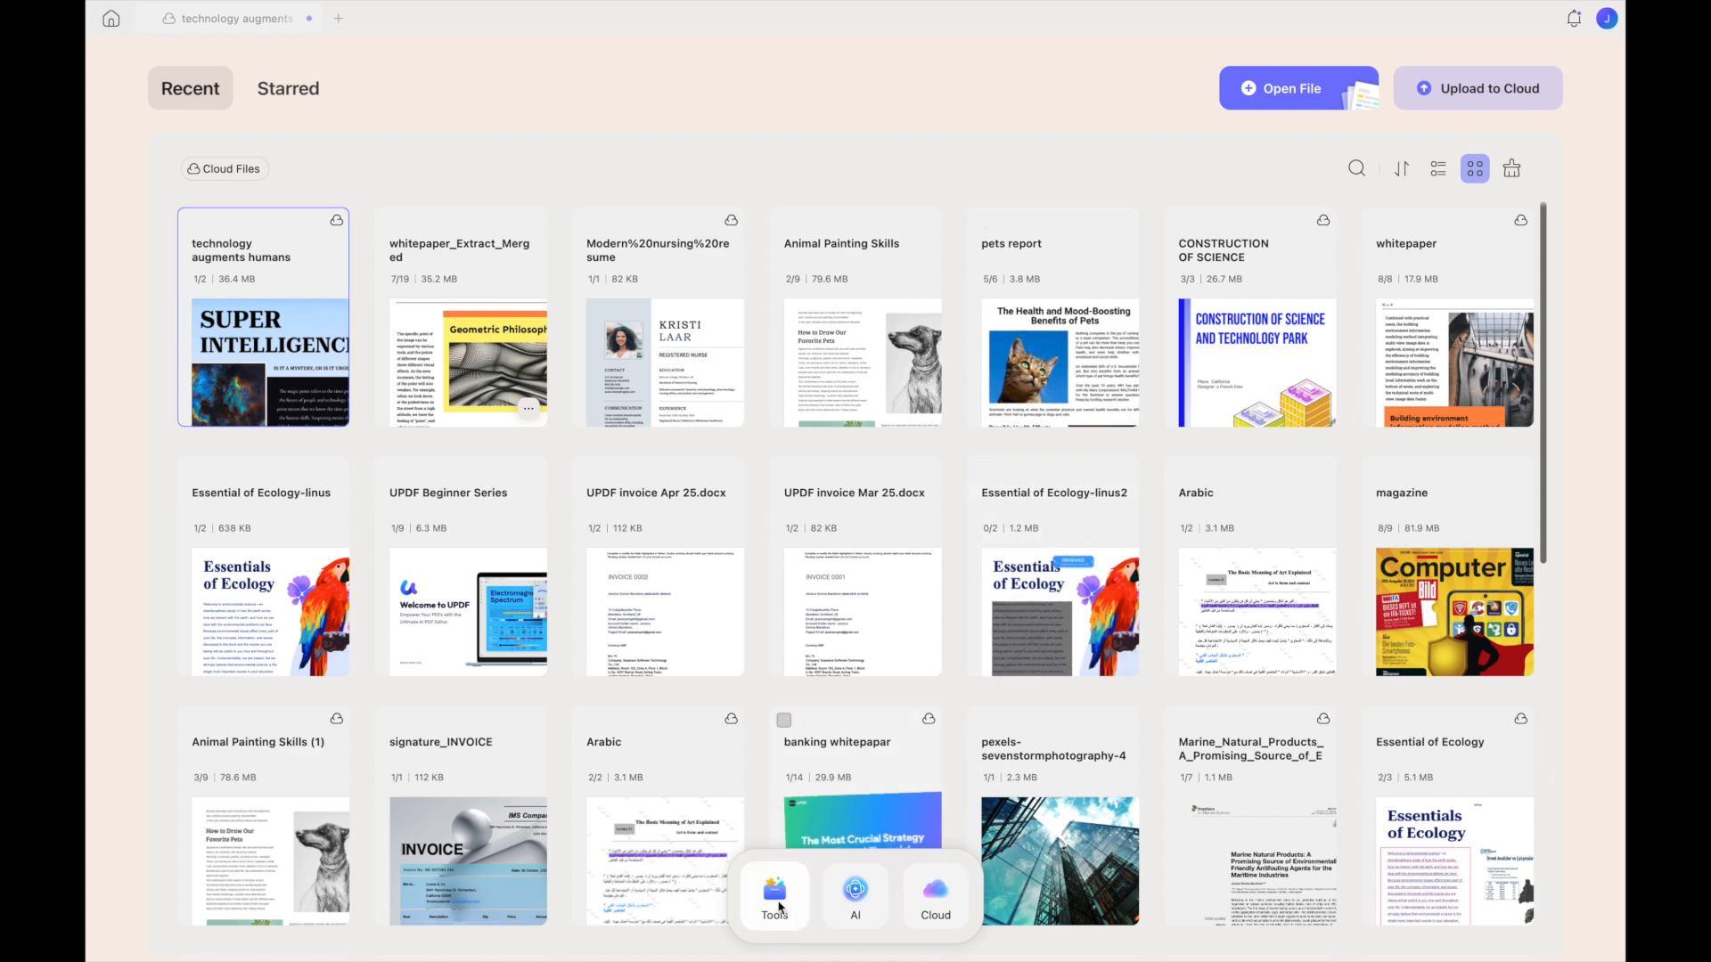
- Start a batch Watermark process with Animal Painting Skills, Arabic, Bank-Statement-example and banking whitepapar from the UPDF-EXAMPLE folder
{"action": "left_click", "coordinate": [778, 905]}
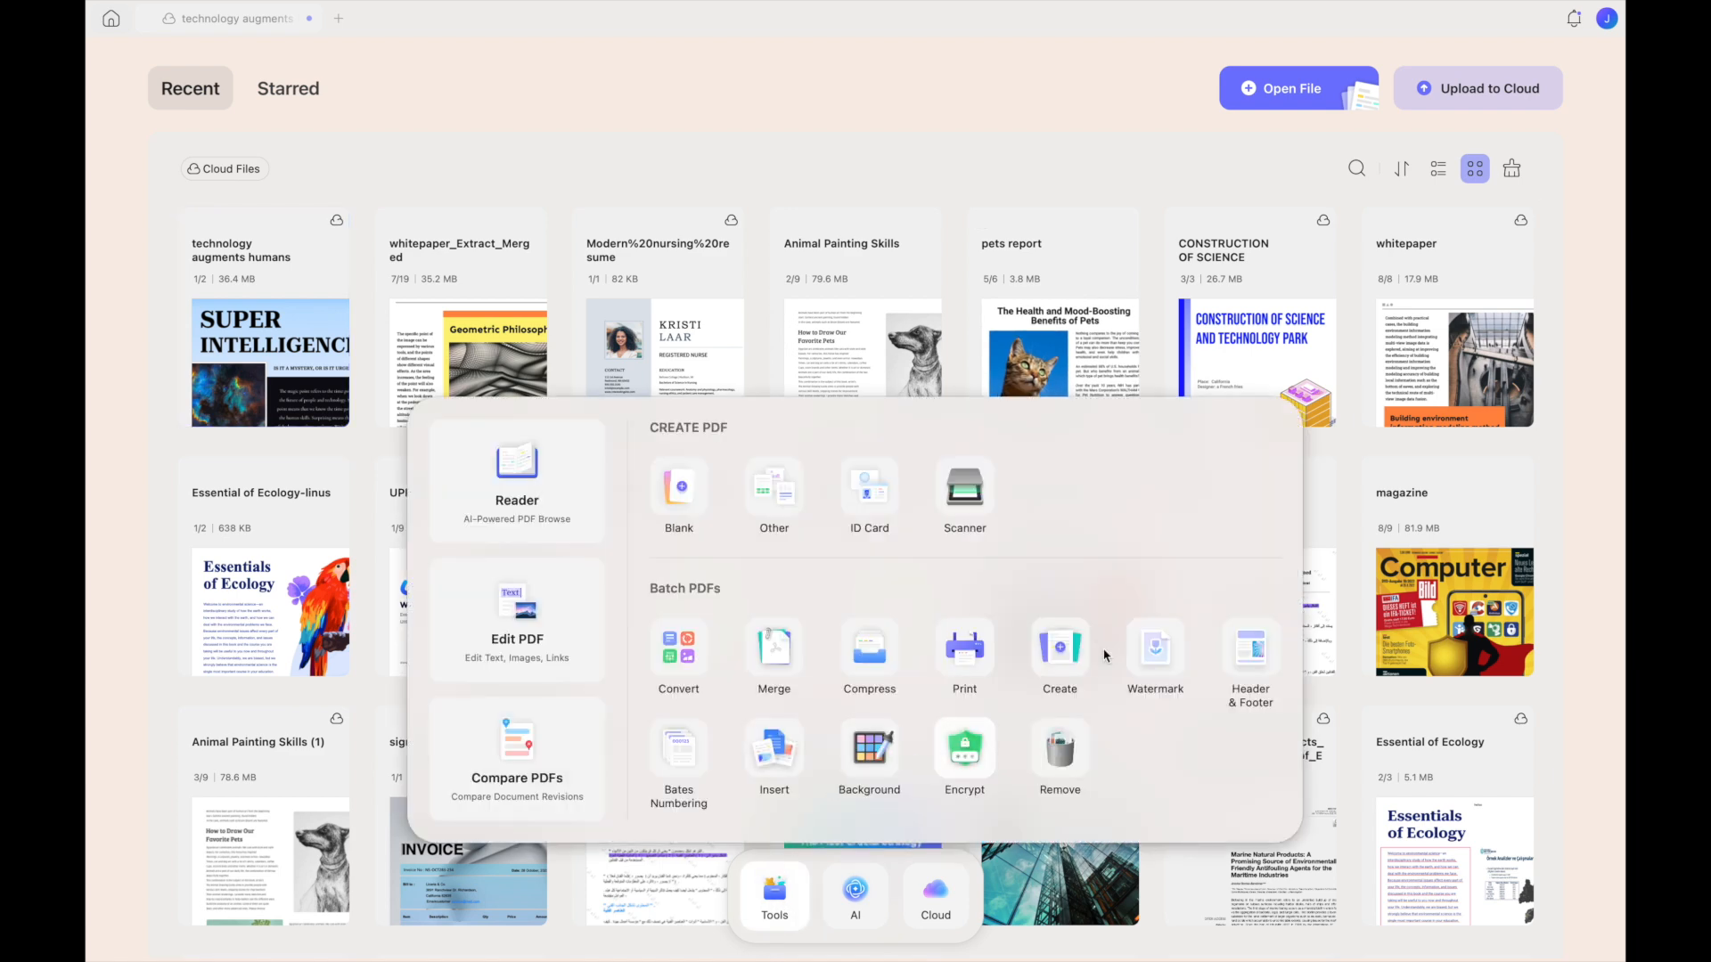
{"action": "left_click", "coordinate": [1160, 654]}
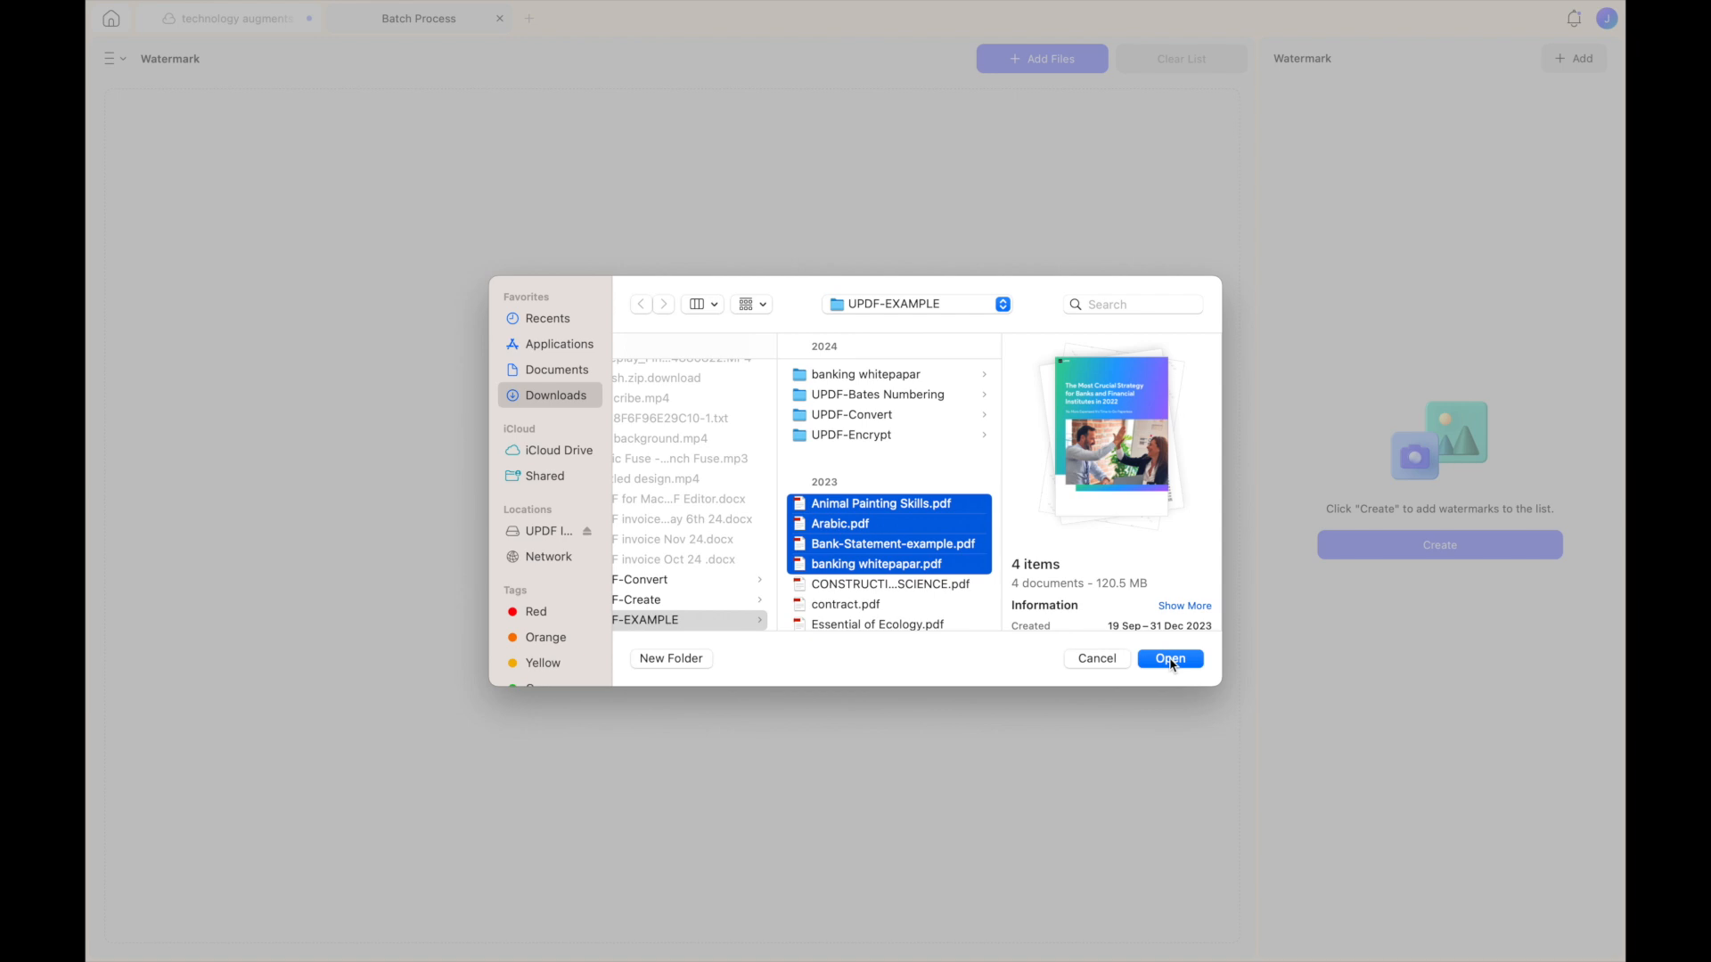
{"action": "left_click", "coordinate": [1164, 657]}
- Create and save a text watermark template reading "UPDF" in a Grid layout with 0° rotation and 100% opacity
{"action": "left_click", "coordinate": [1439, 545]}
{"action": "left_click", "coordinate": [1369, 587]}
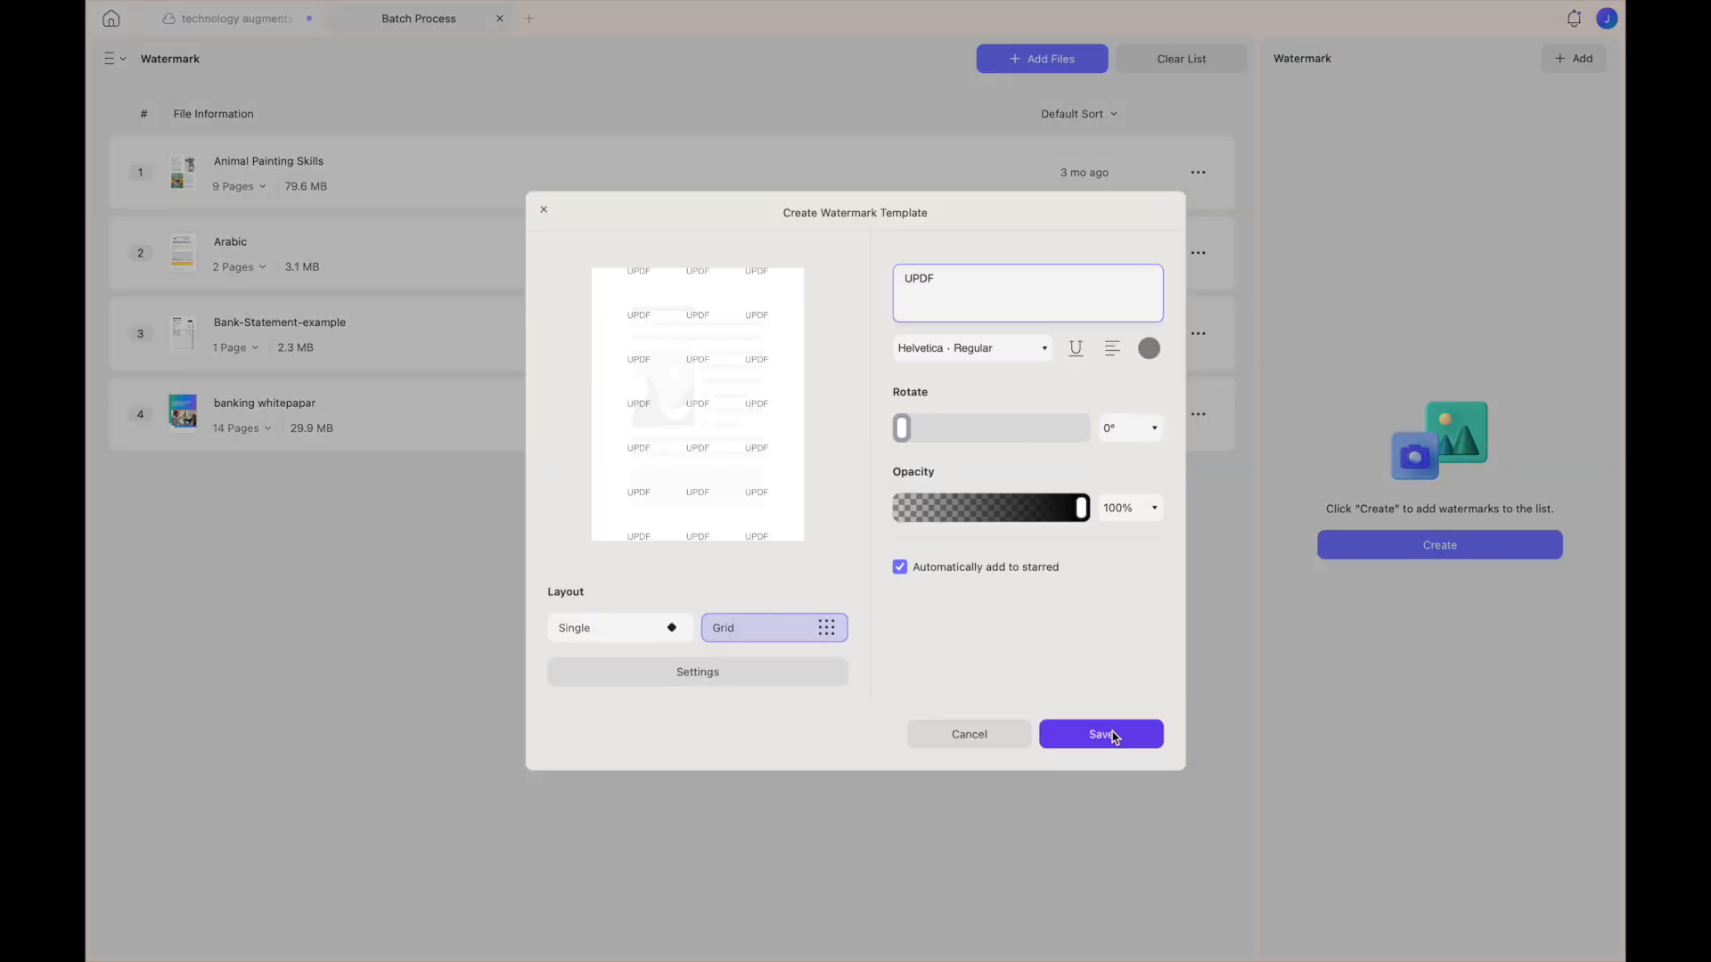
{"action": "left_click", "coordinate": [1105, 734]}
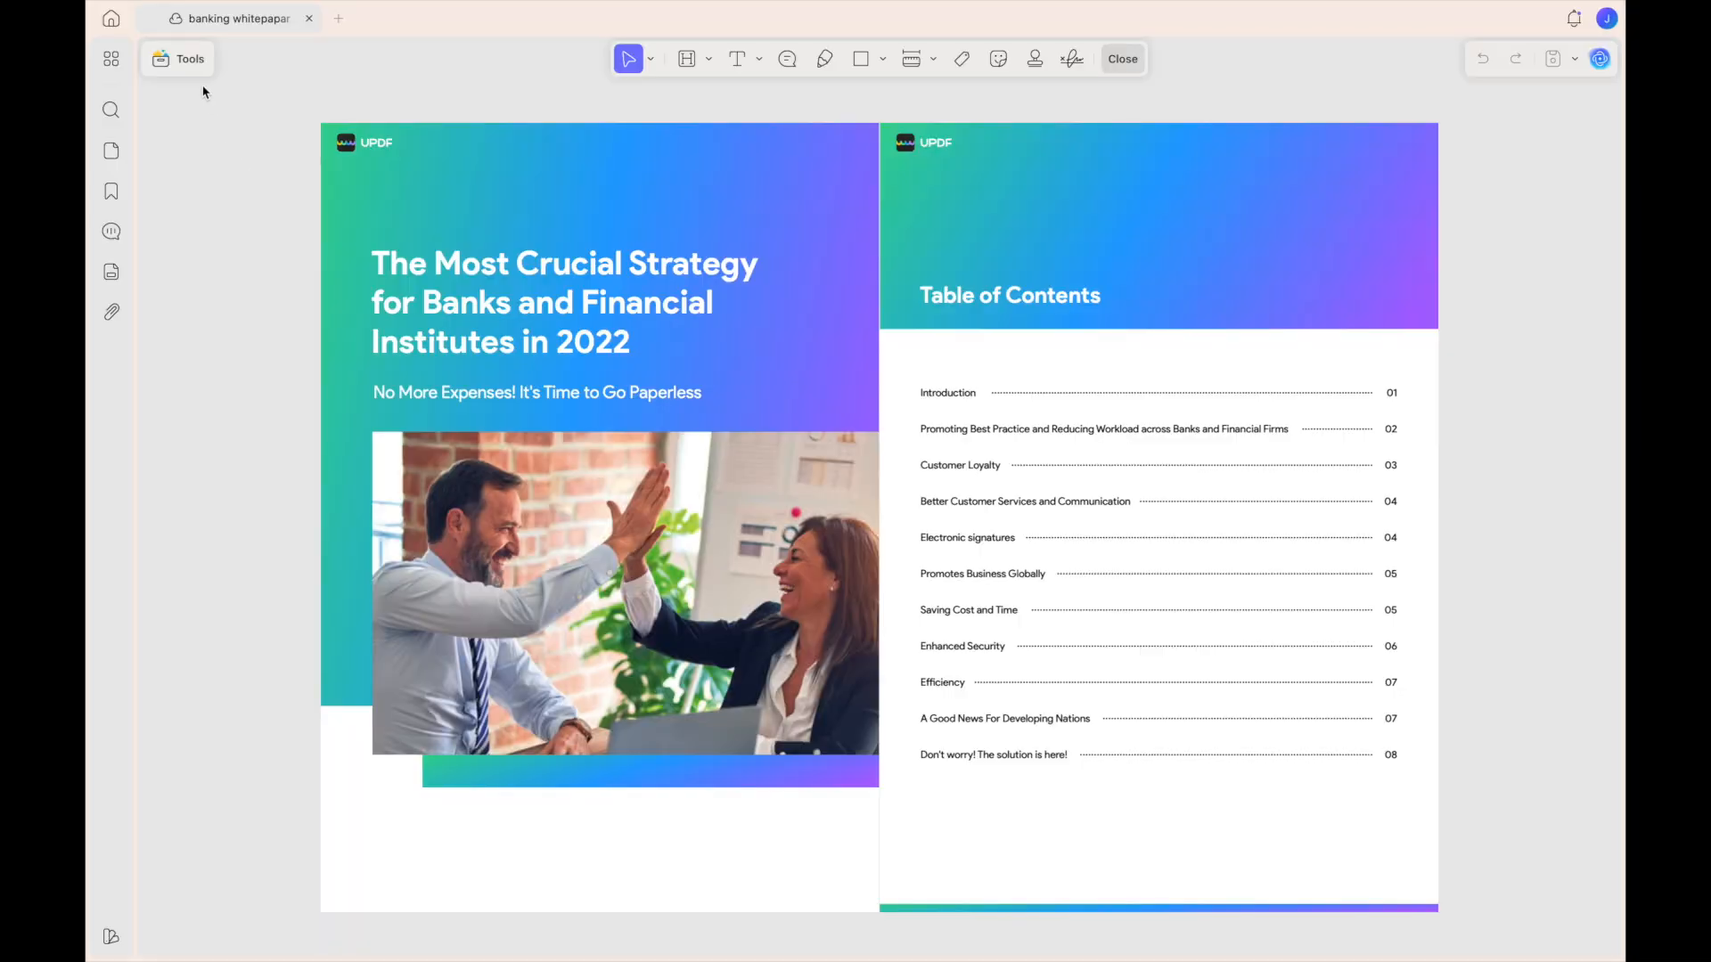
- Add a header and footer to the banking whitepaper using the centered 1 / 1 footer page number preset
{"action": "left_click", "coordinate": [178, 58]}
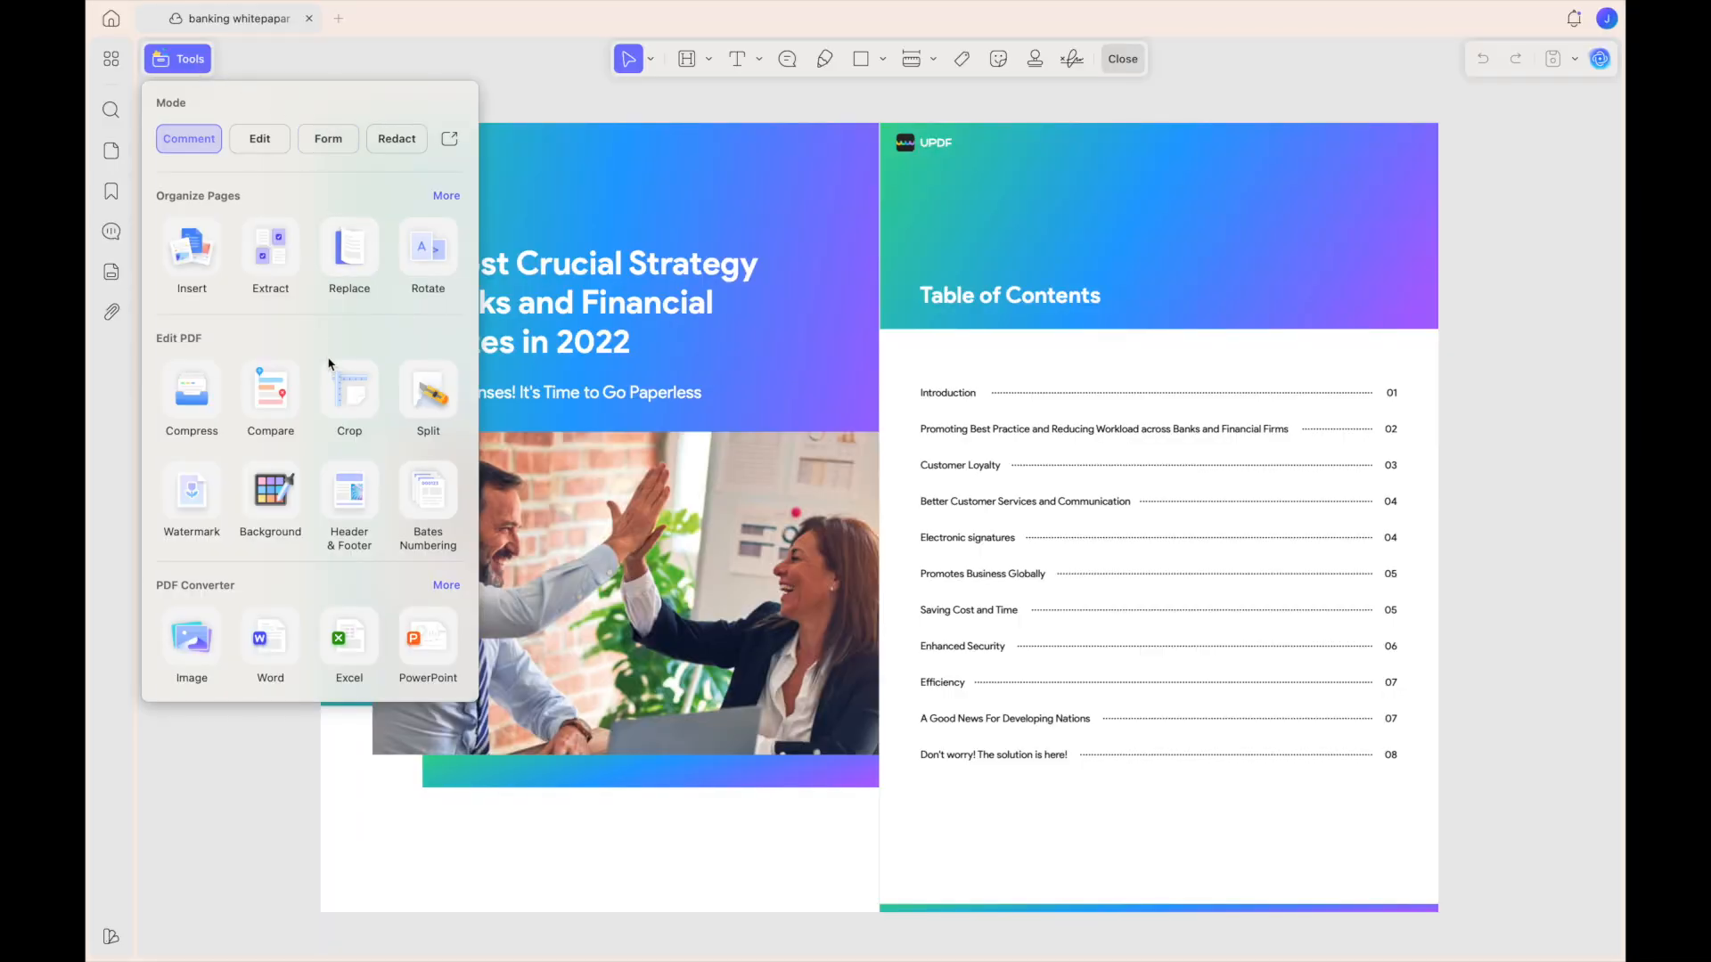
{"action": "left_click", "coordinate": [349, 499]}
{"action": "left_click", "coordinate": [792, 58]}
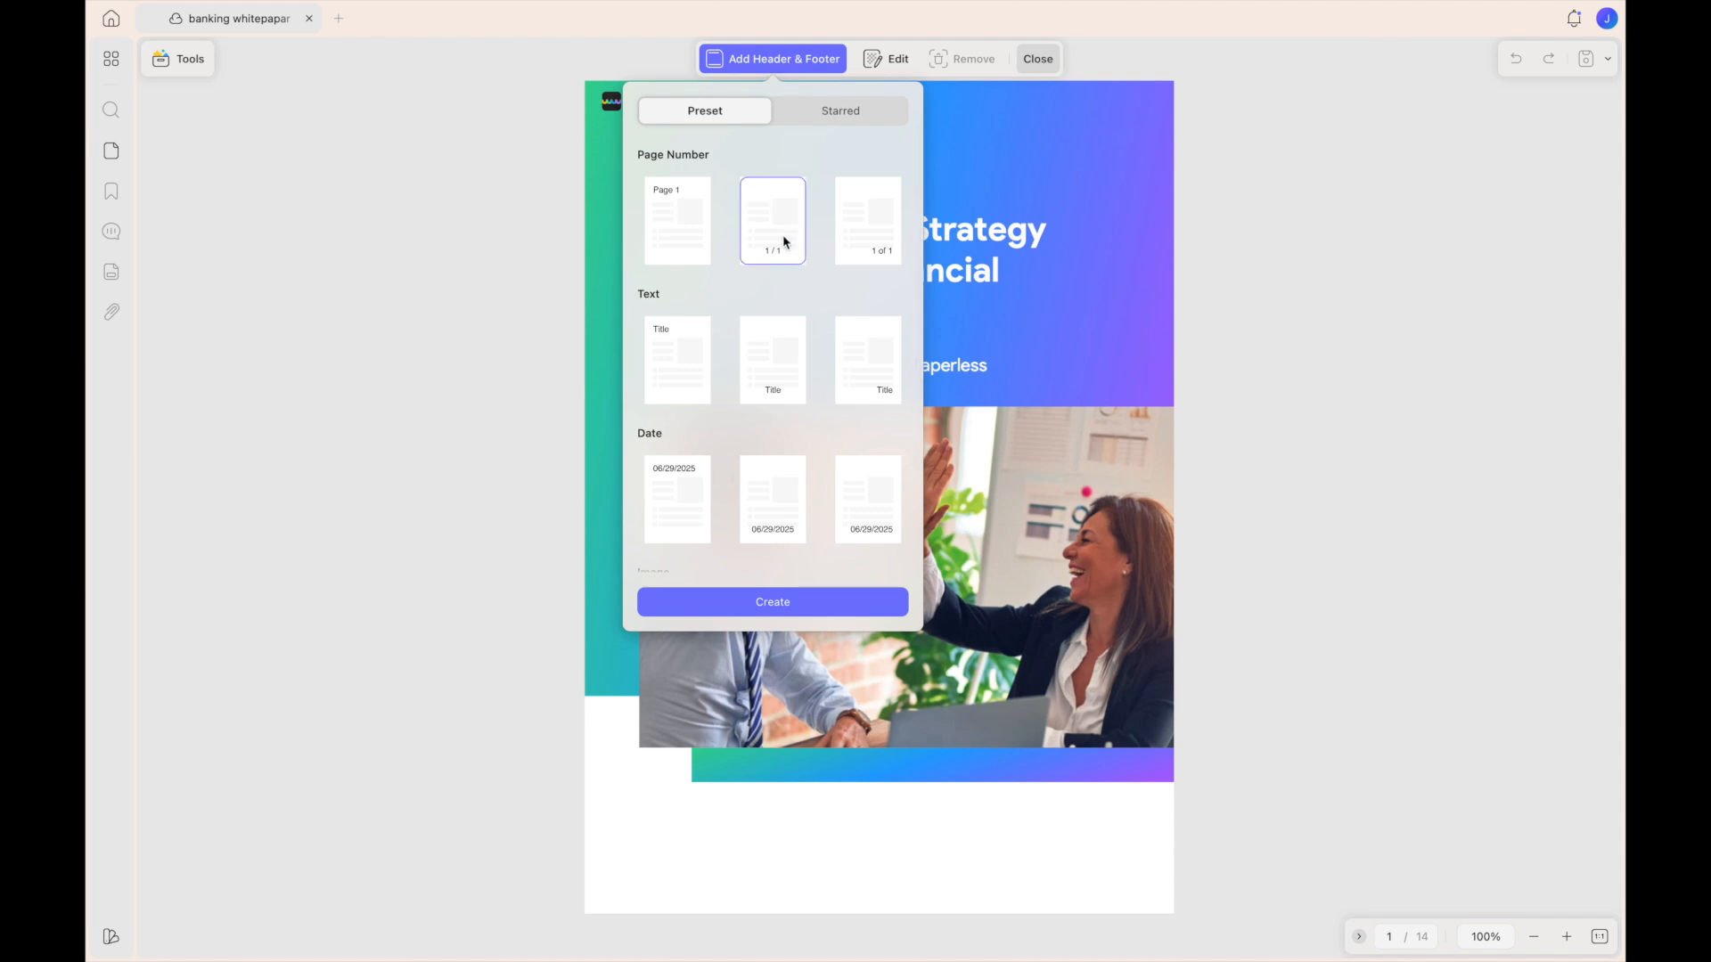
{"action": "left_click", "coordinate": [782, 356]}
{"action": "left_click", "coordinate": [787, 501]}
{"action": "double_click", "coordinate": [781, 226]}
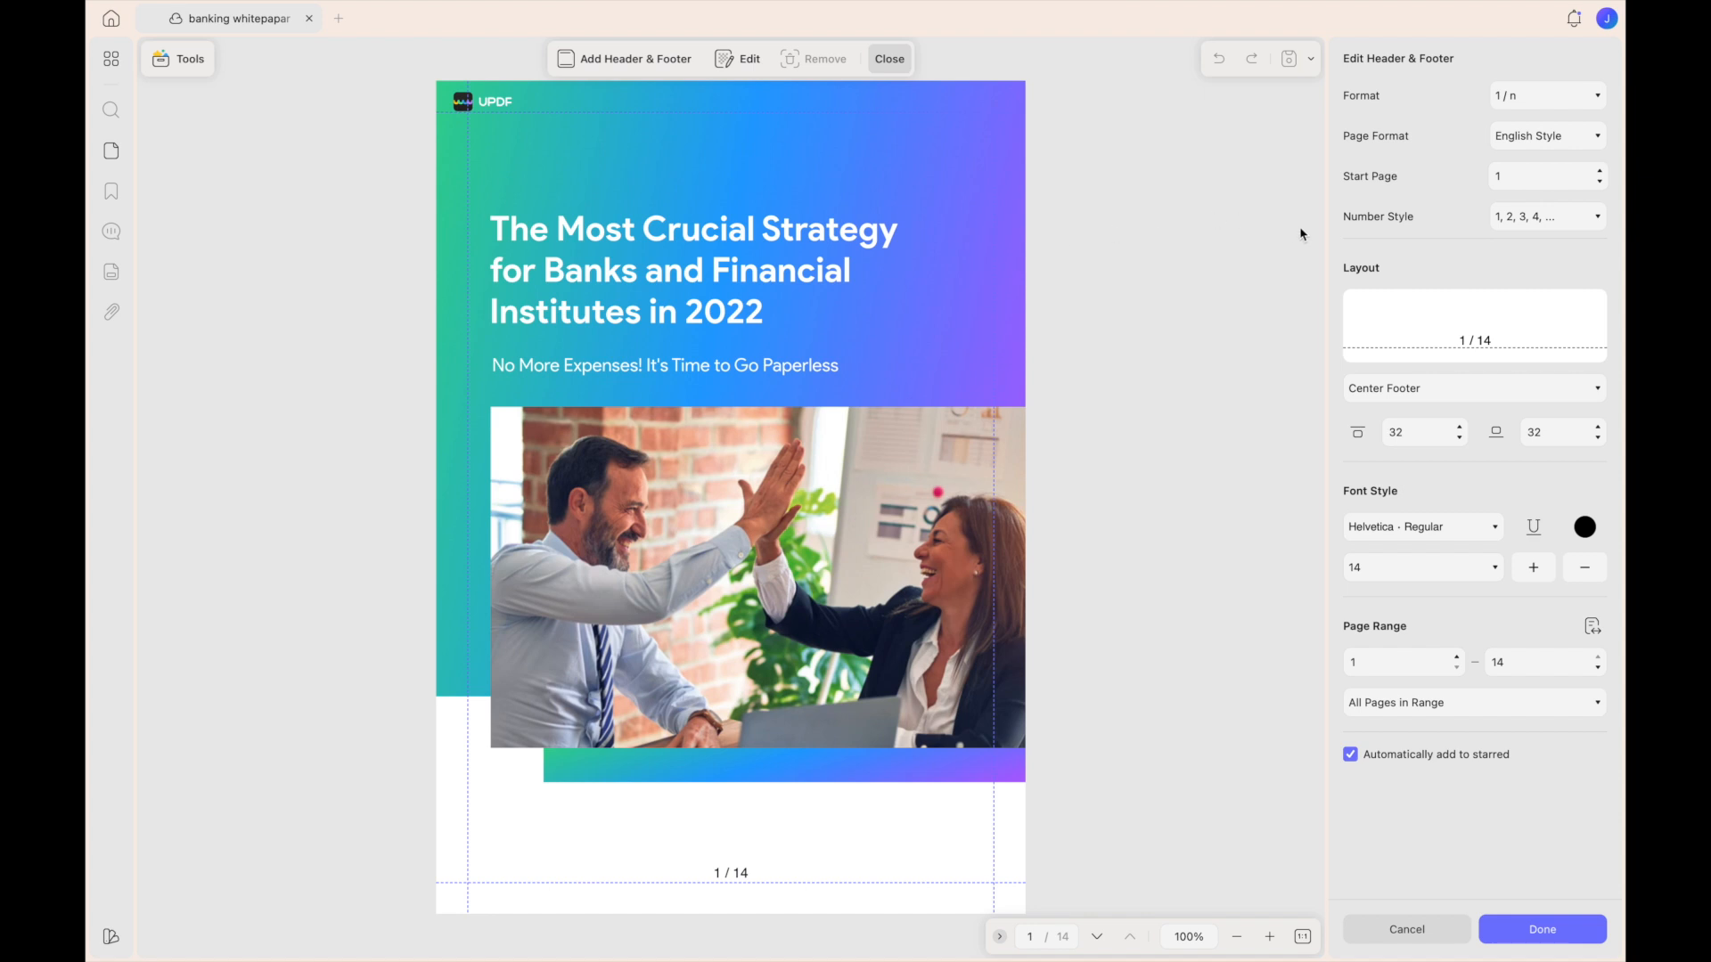
- Set the page number format to Page 1 and the start page to 2
{"action": "left_click", "coordinate": [1548, 95]}
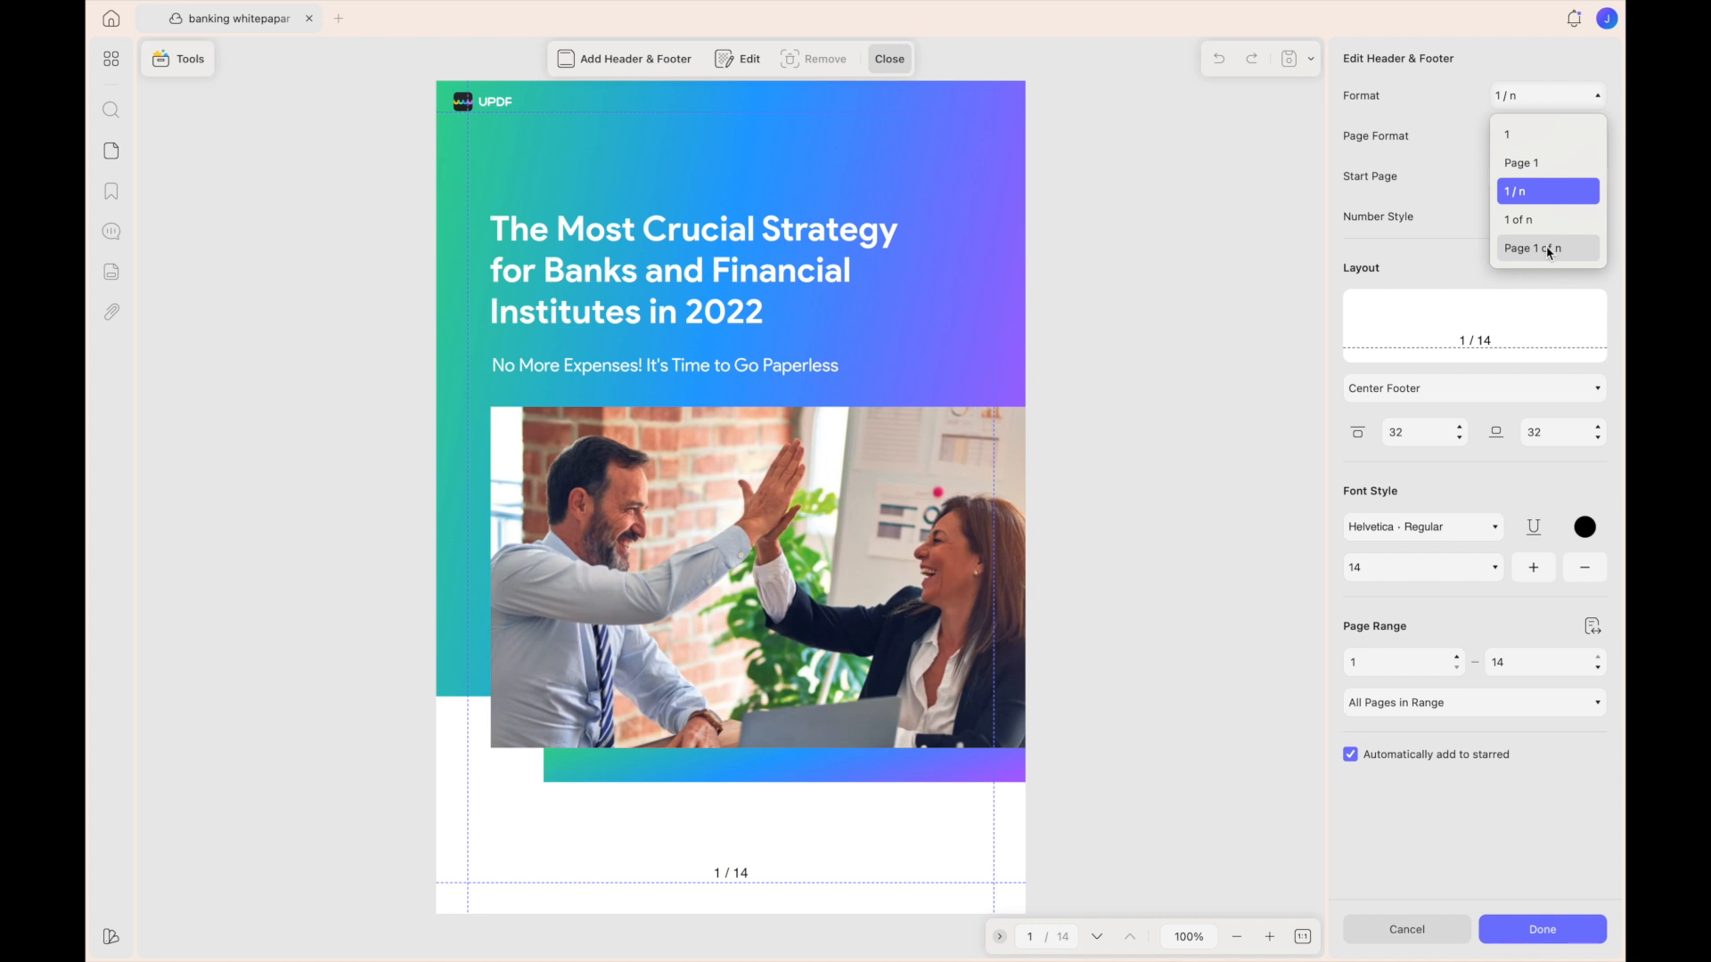
{"action": "left_click", "coordinate": [1544, 163]}
{"action": "left_click", "coordinate": [1546, 175]}
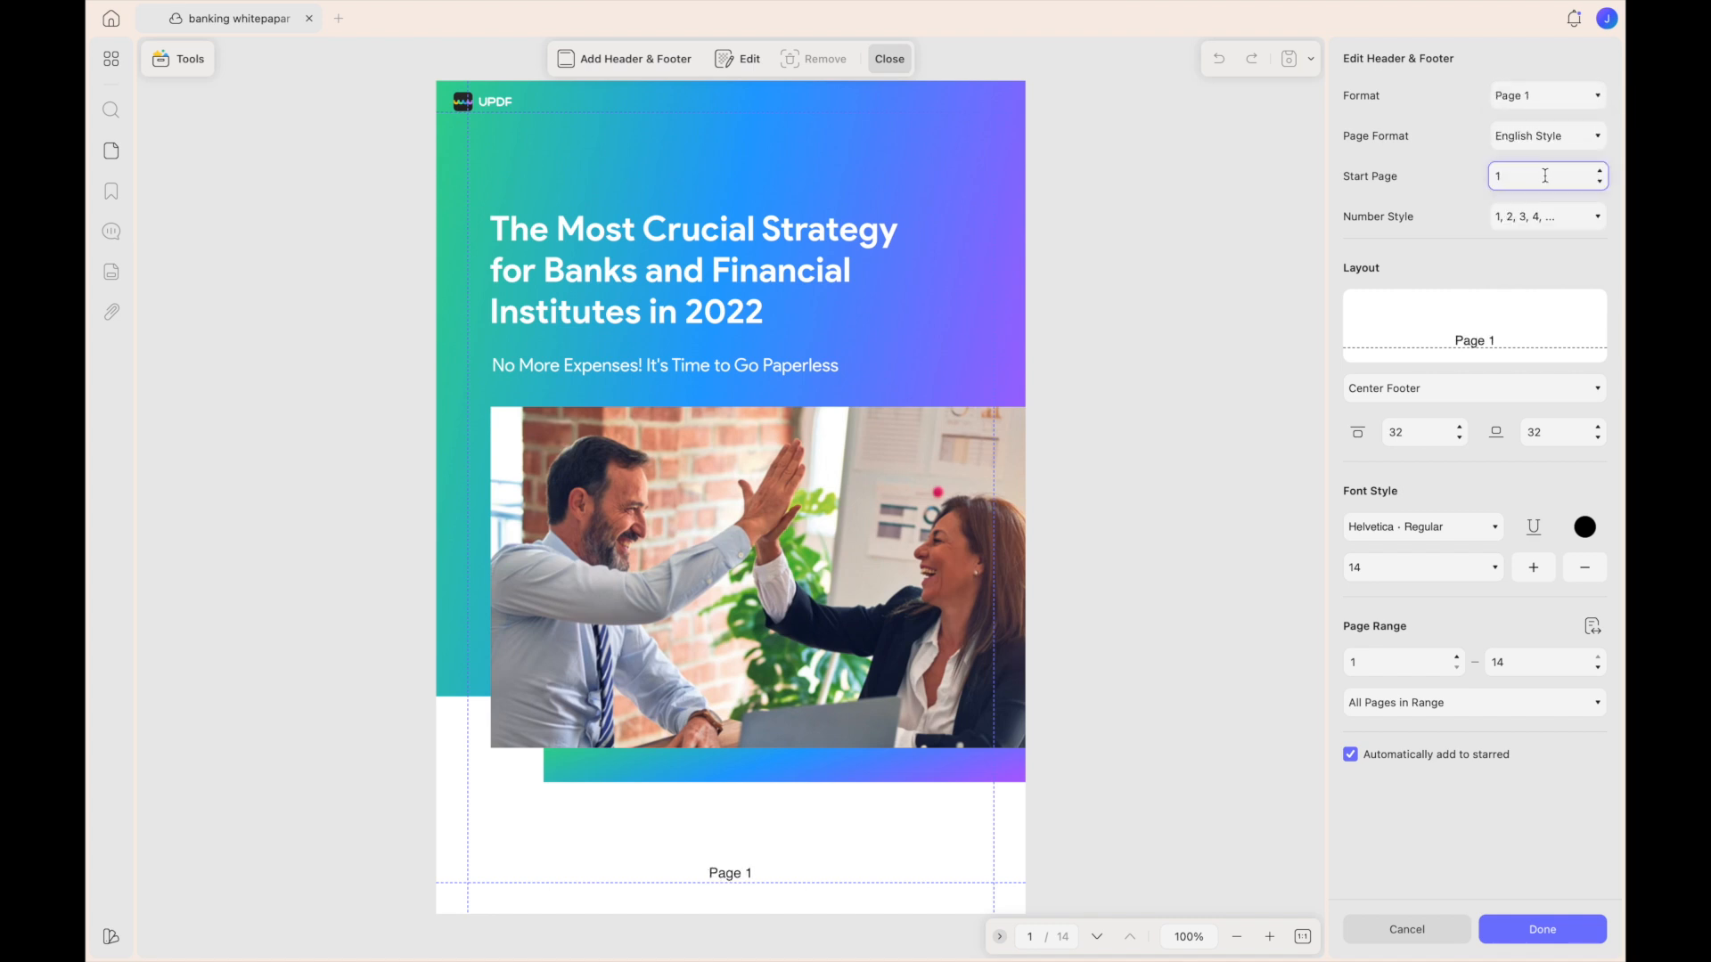
{"action": "left_click", "coordinate": [1534, 220]}
{"action": "left_click", "coordinate": [1534, 220]}
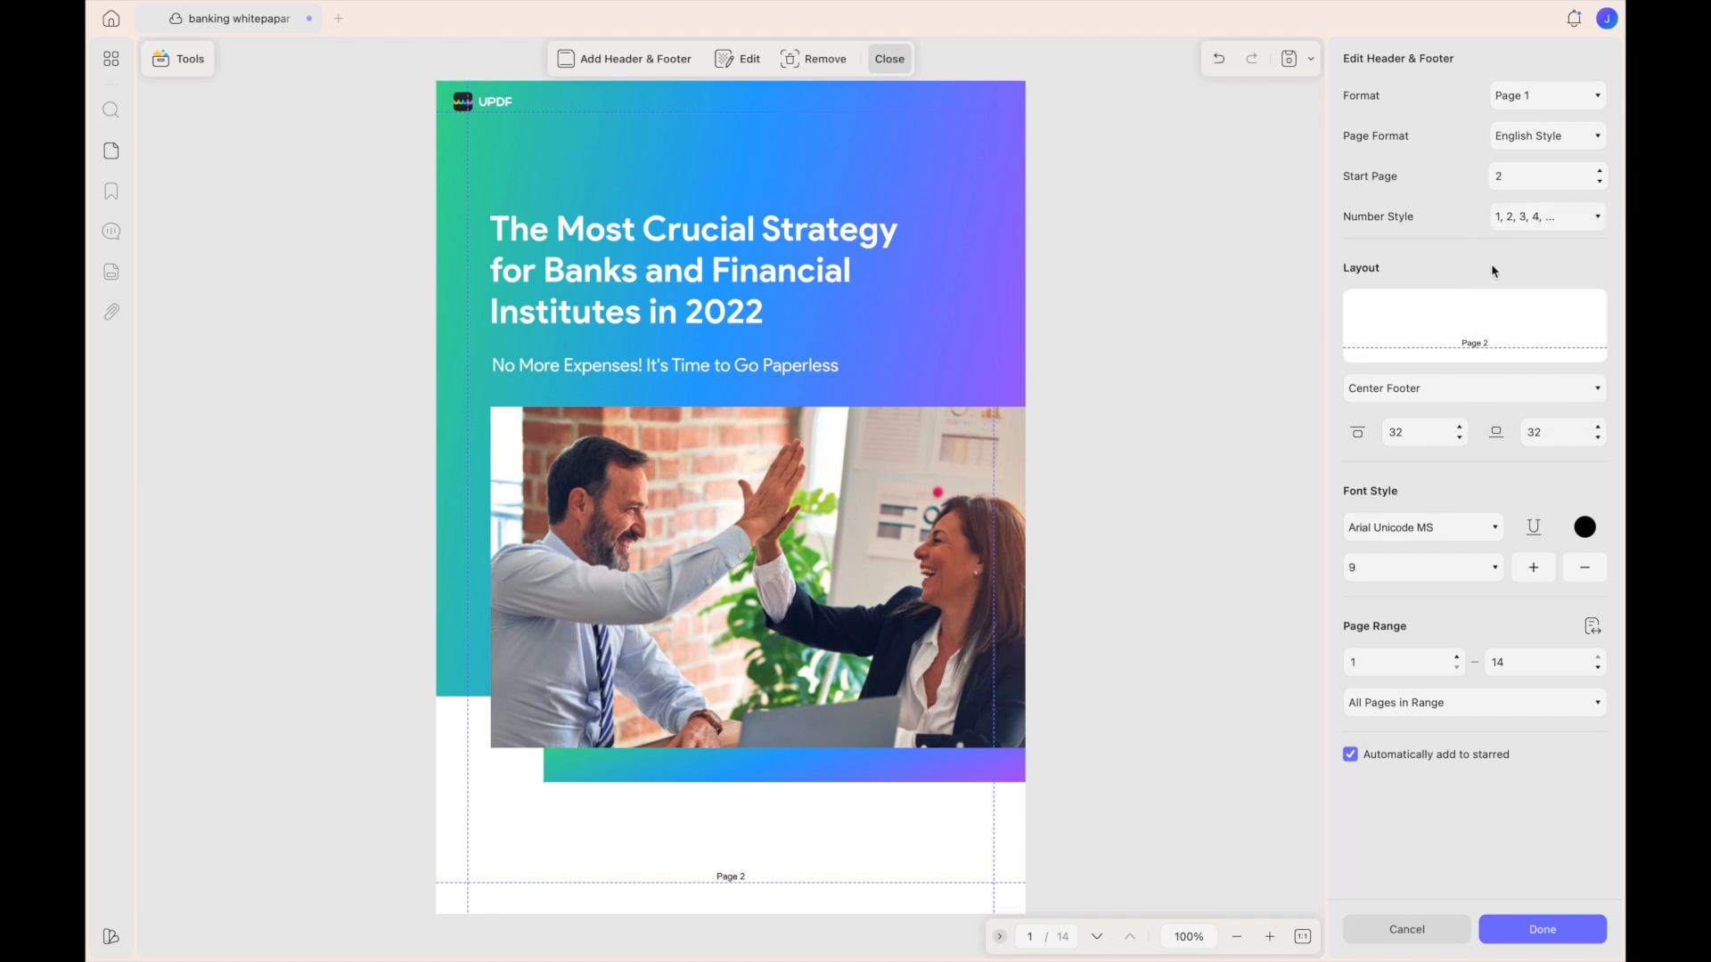
- Place the page number in the right footer in the Apple Chancery font and apply it to the document
{"action": "left_click", "coordinate": [1481, 390]}
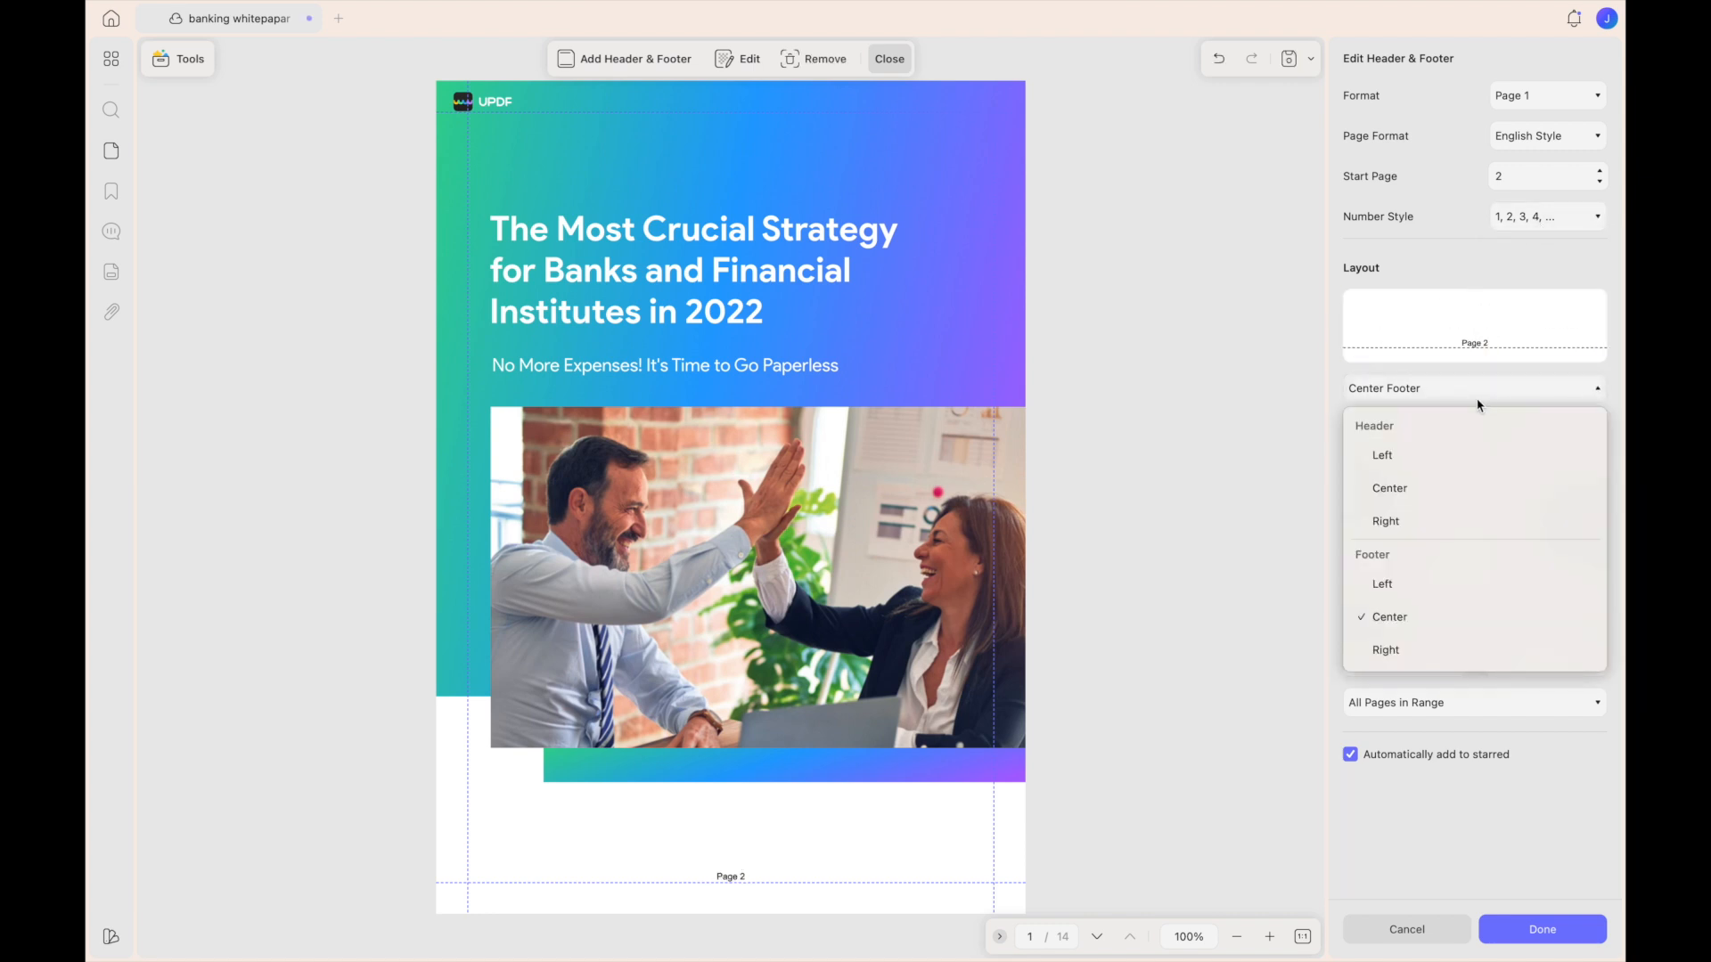
{"action": "left_click", "coordinate": [1406, 649]}
{"action": "left_click", "coordinate": [1484, 529]}
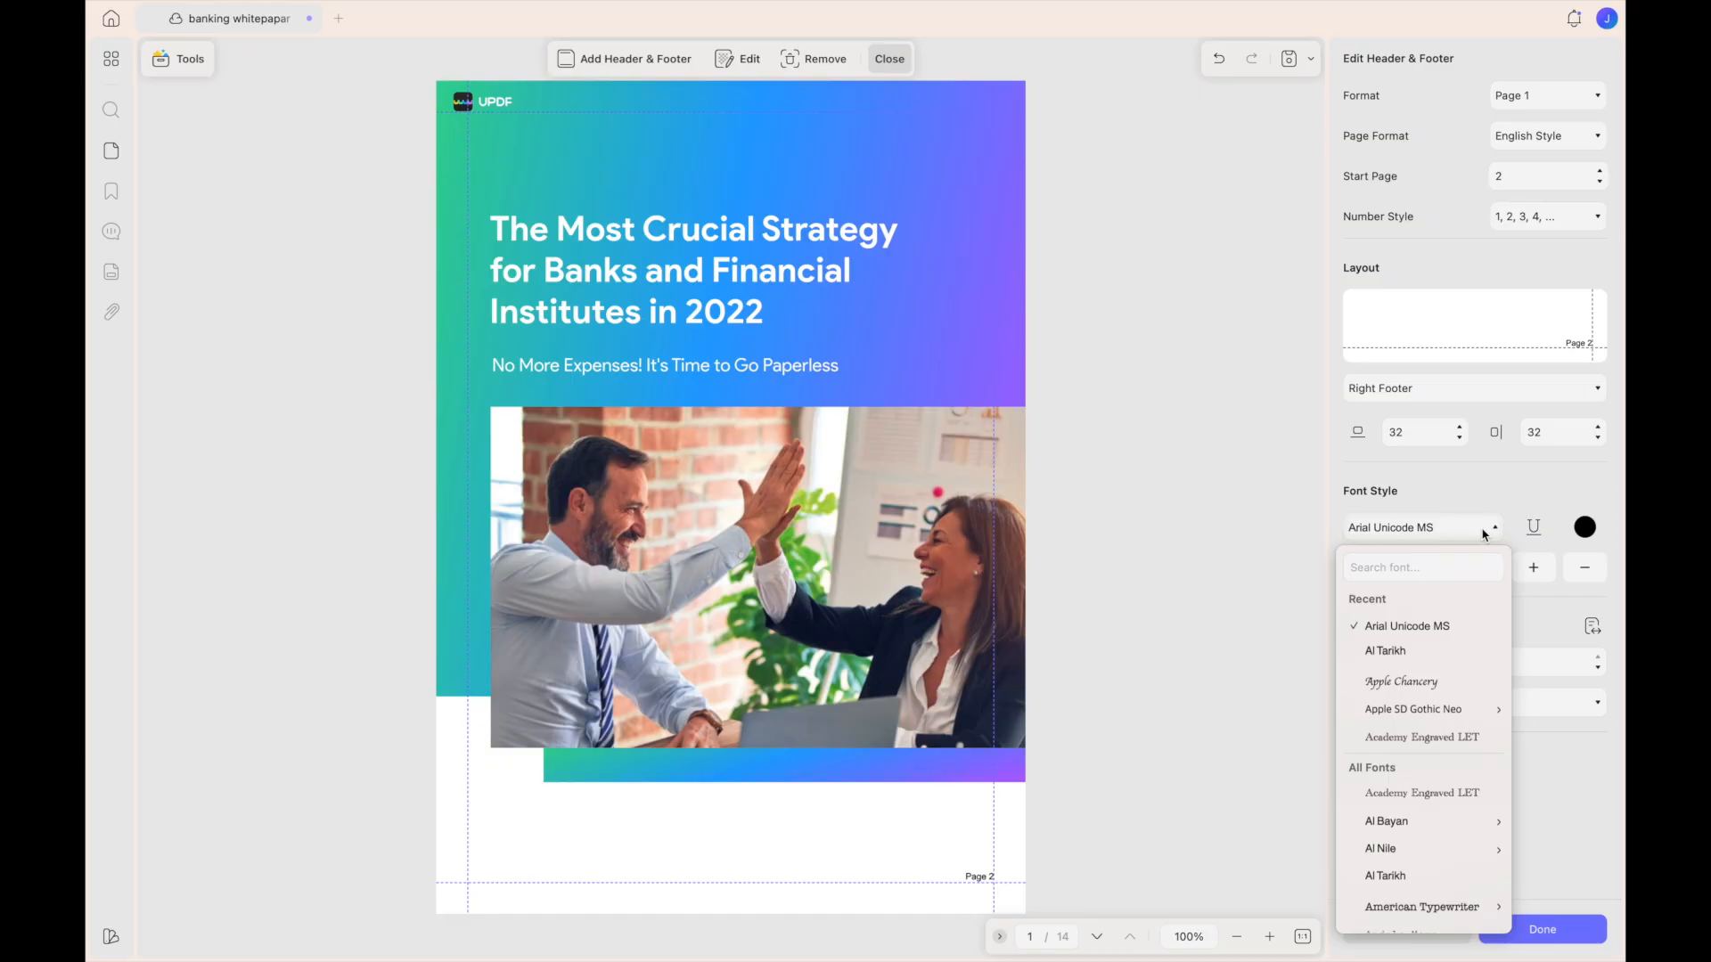
{"action": "left_click", "coordinate": [1411, 681]}
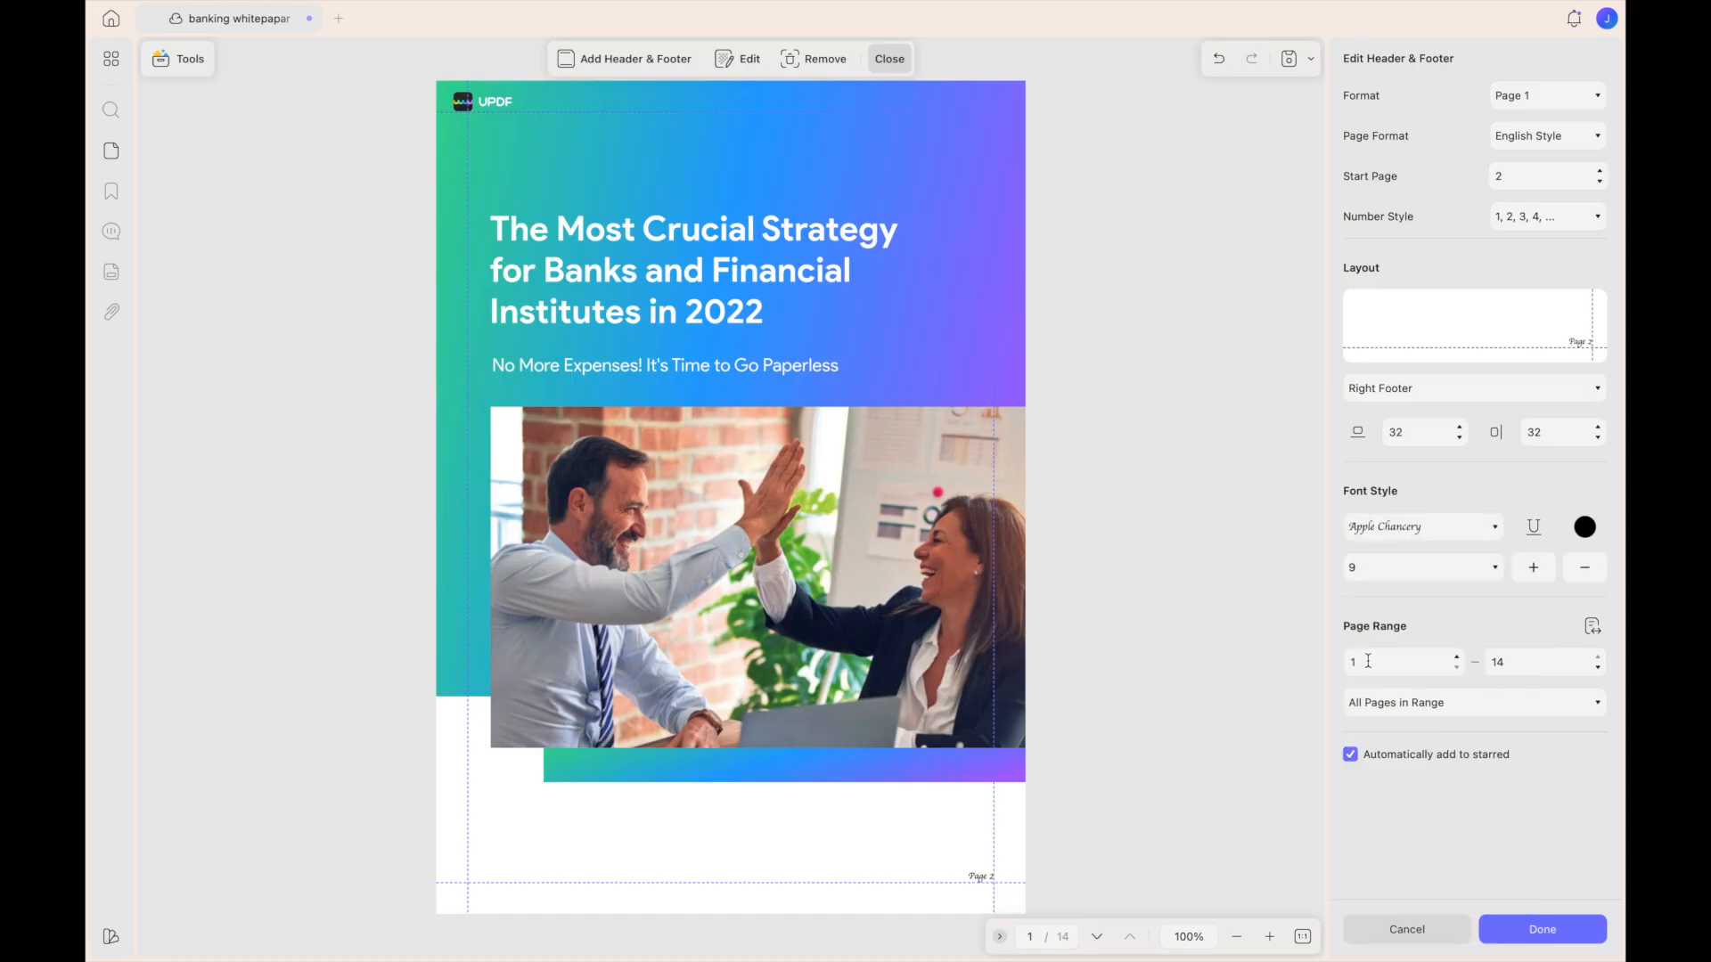
{"action": "left_click", "coordinate": [1514, 921]}
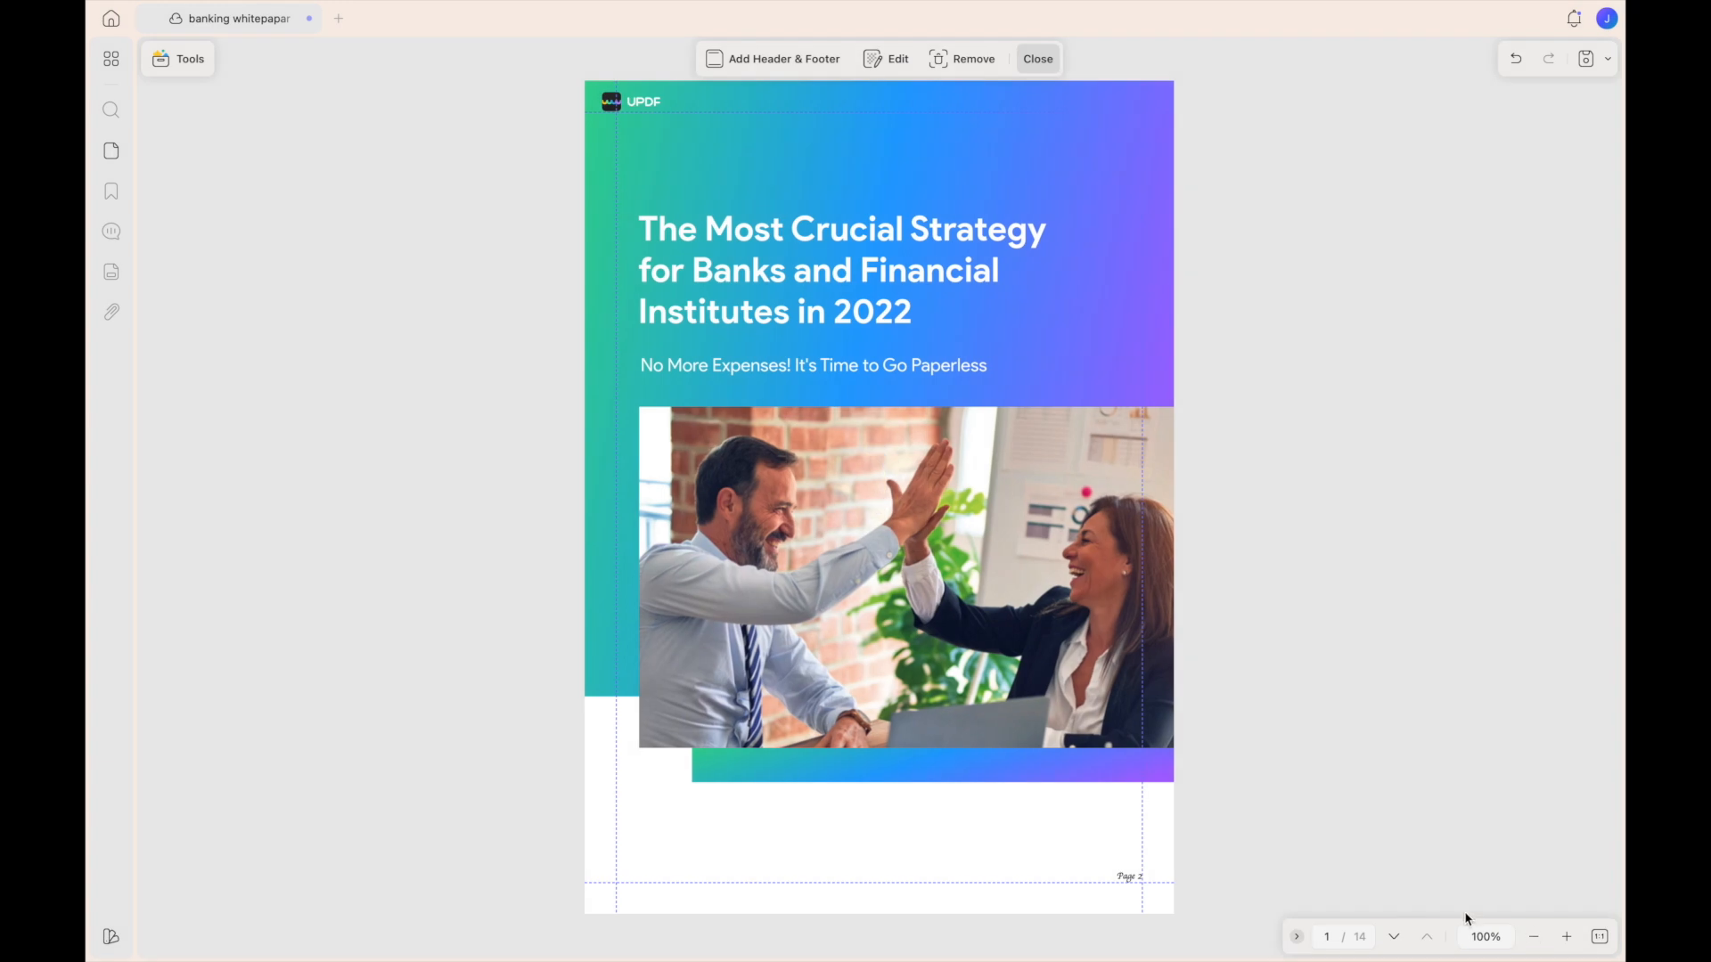
- Start a batch Header & Footer job with Animal Painting Skills.pdf, Arabic.pdf, Bank-Statement-example.pdf and banking whitepapar.pdf
{"action": "left_click", "coordinate": [112, 19]}
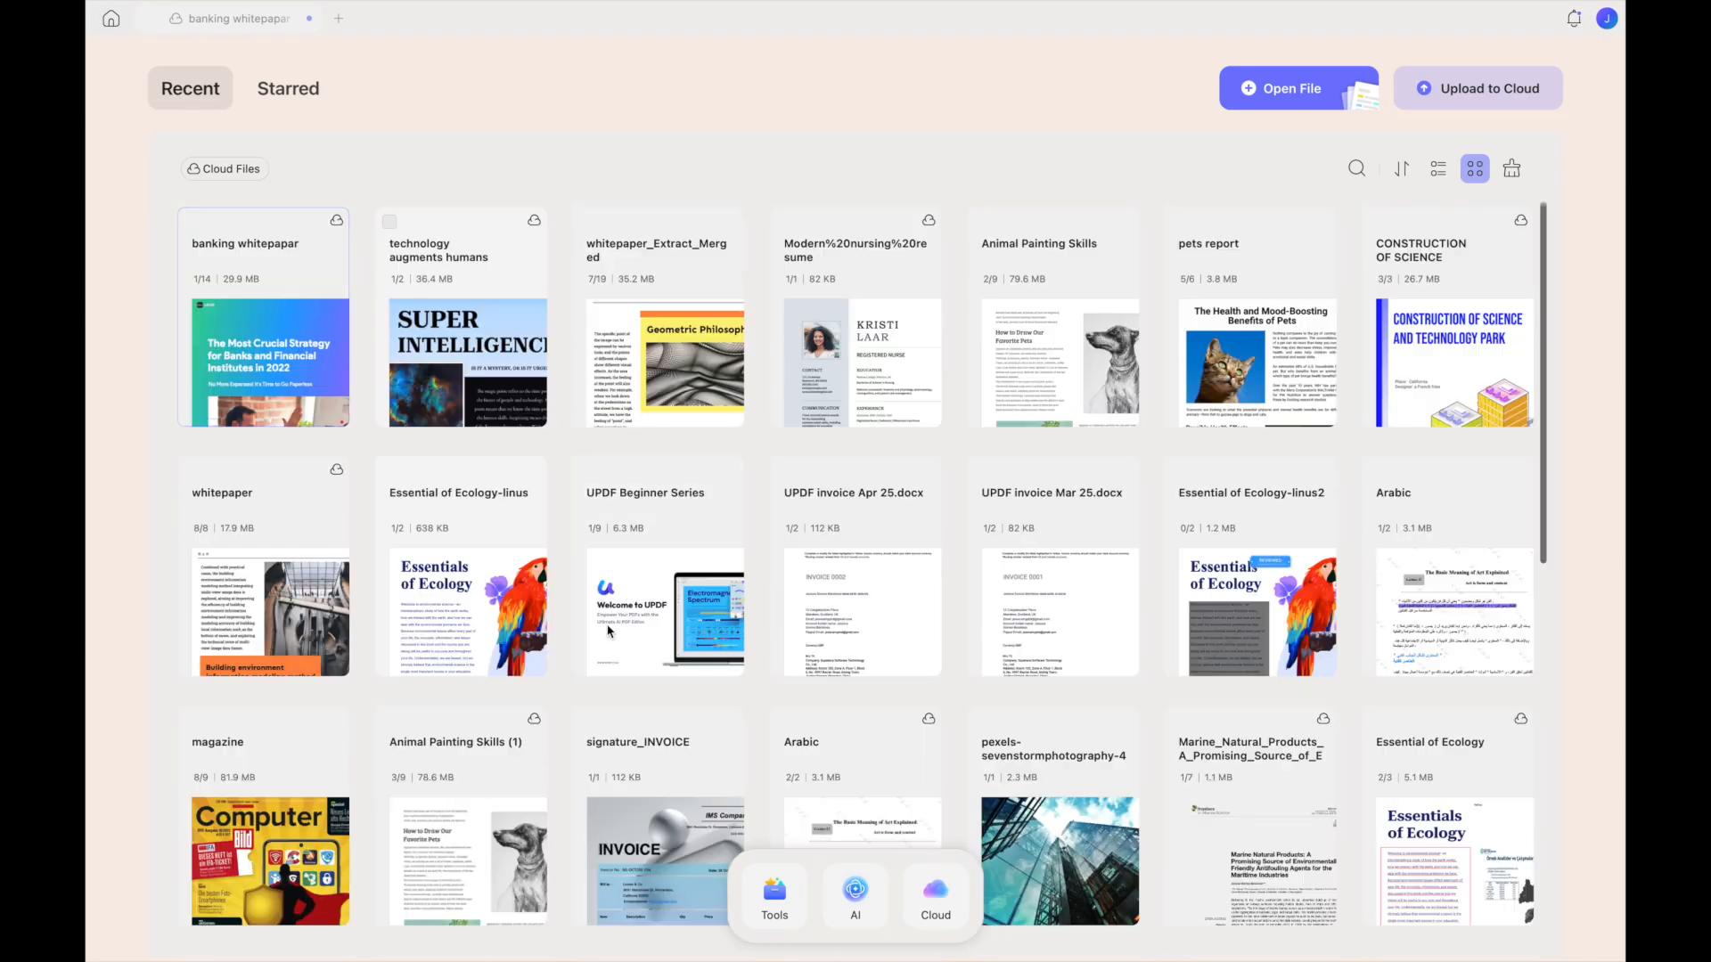
{"action": "left_click", "coordinate": [777, 894]}
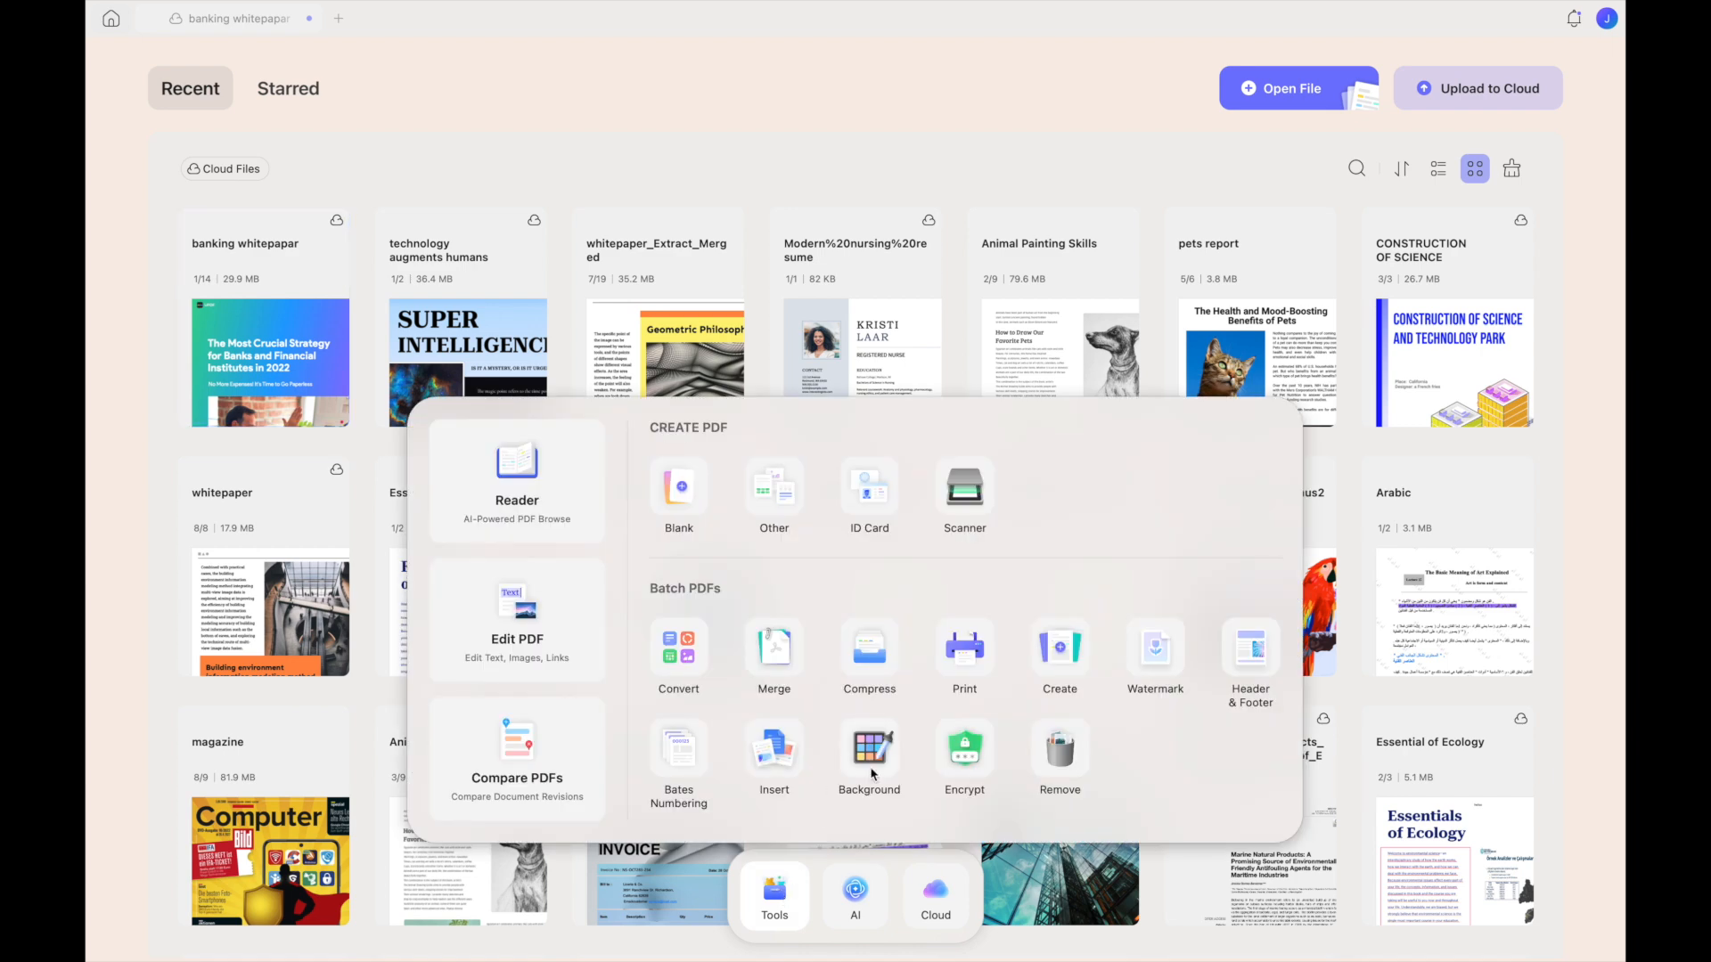
{"action": "left_click", "coordinate": [1250, 651]}
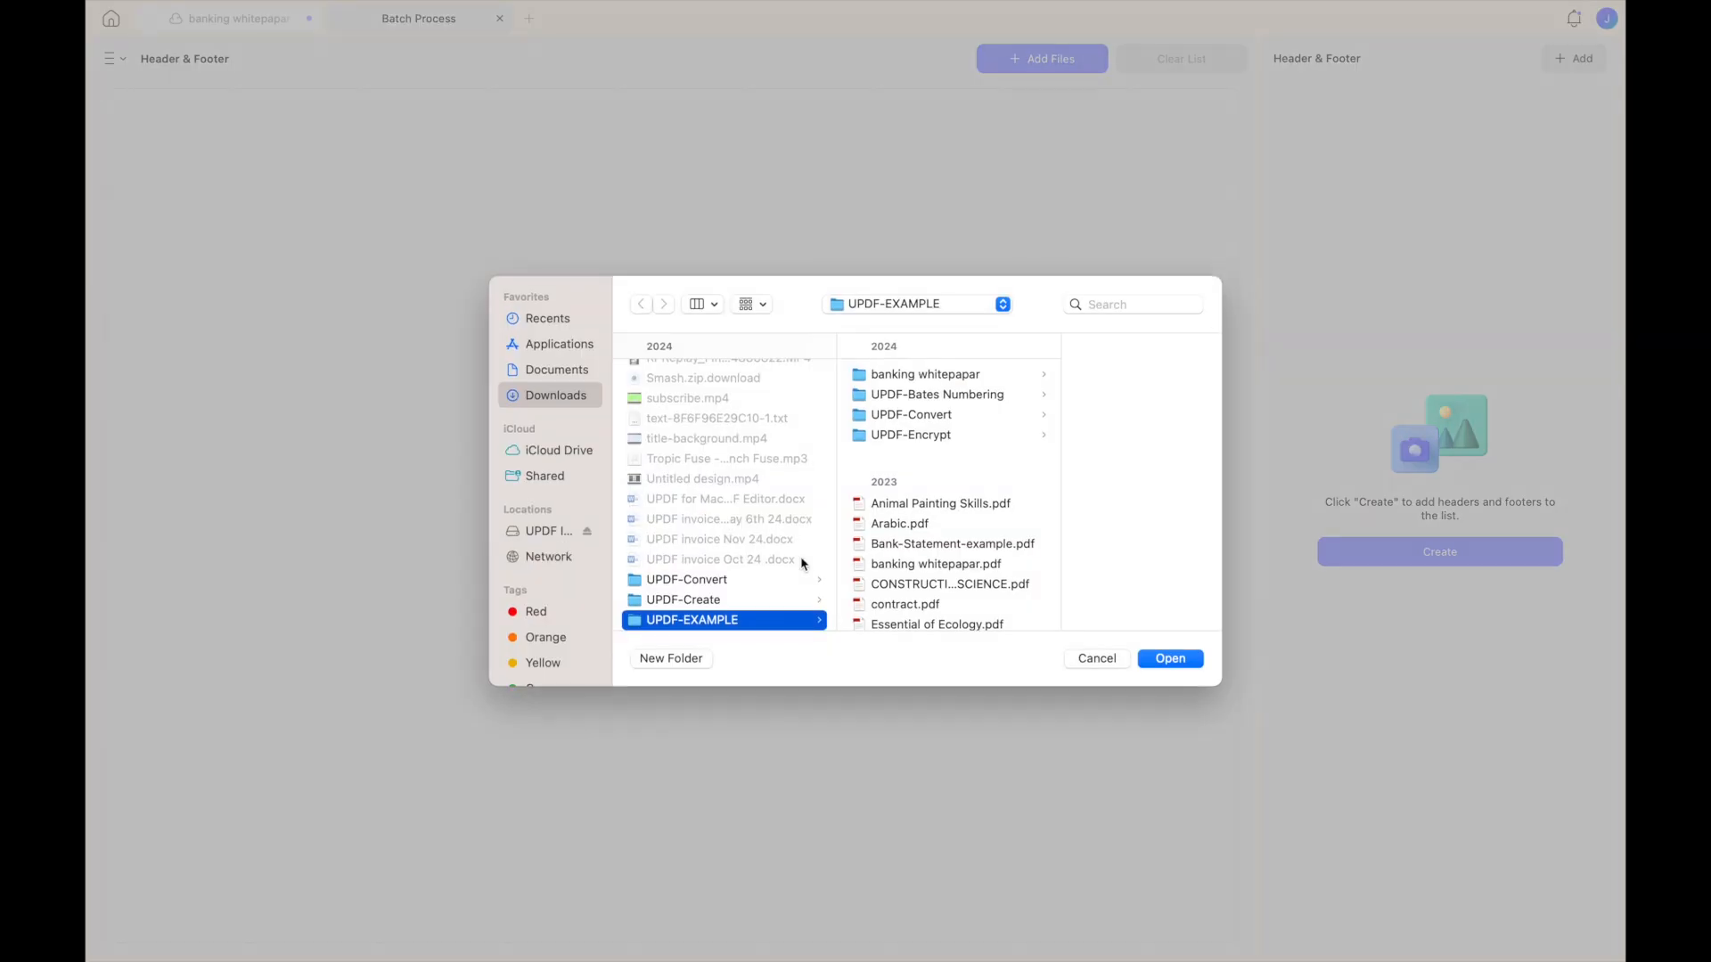
{"action": "left_click", "coordinate": [923, 505]}
{"action": "left_click", "coordinate": [920, 564], "text": "shift"}
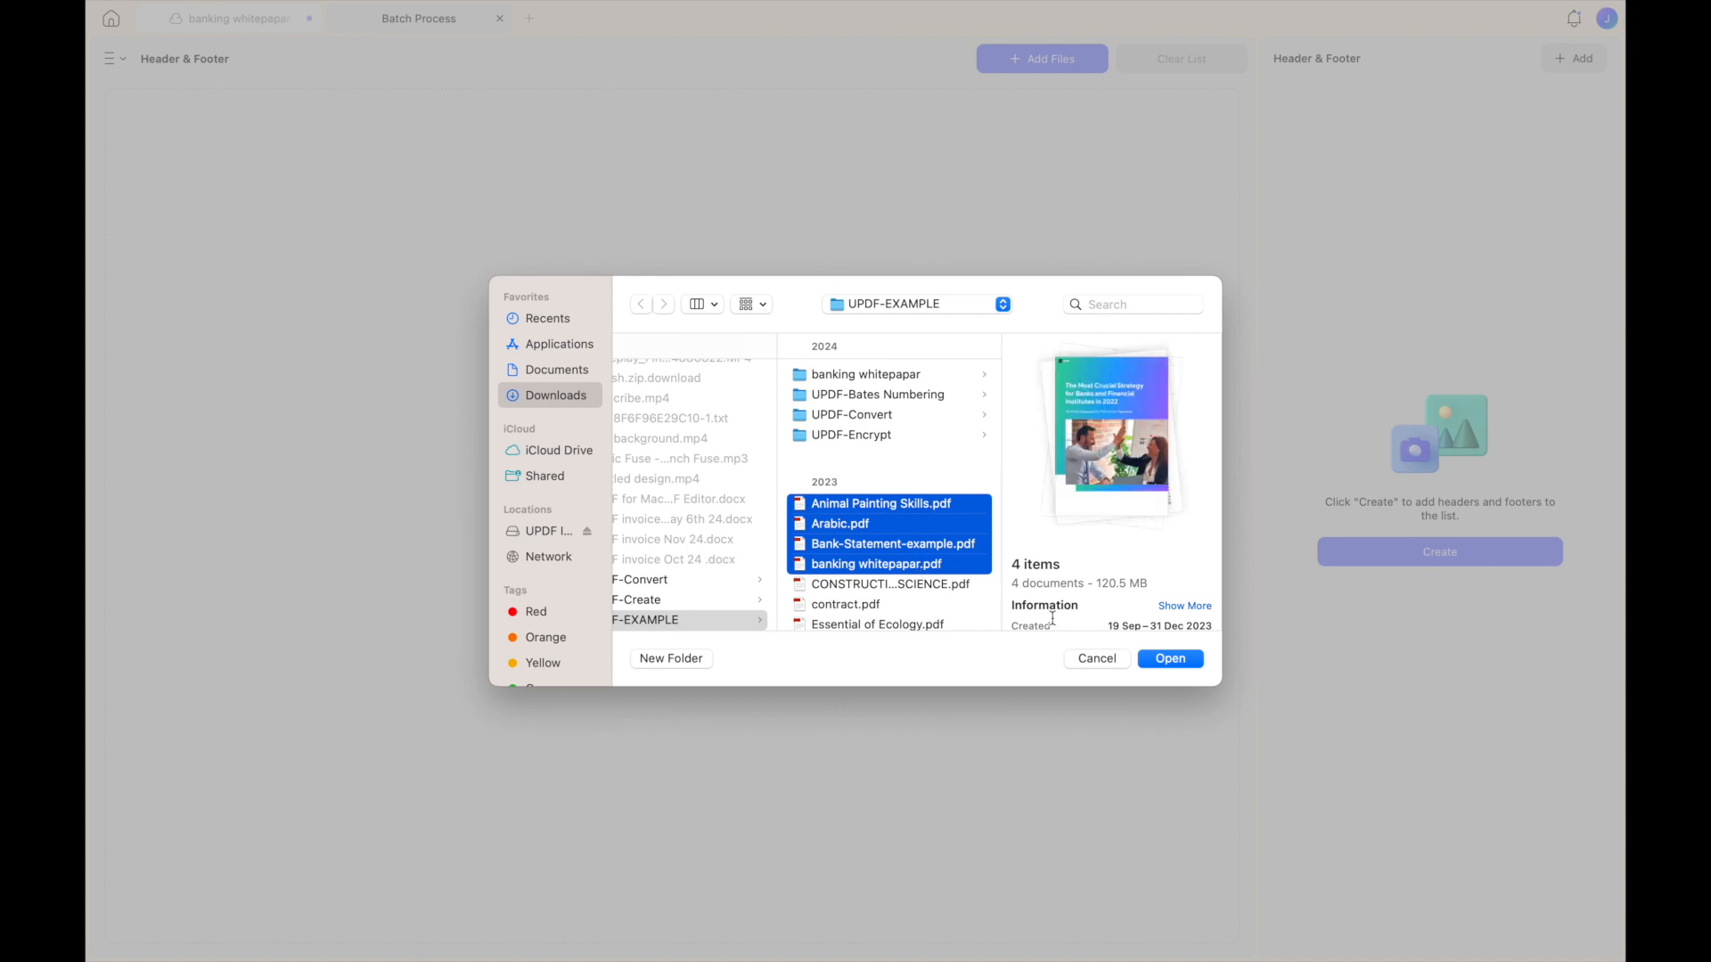
{"action": "left_click", "coordinate": [1171, 661]}
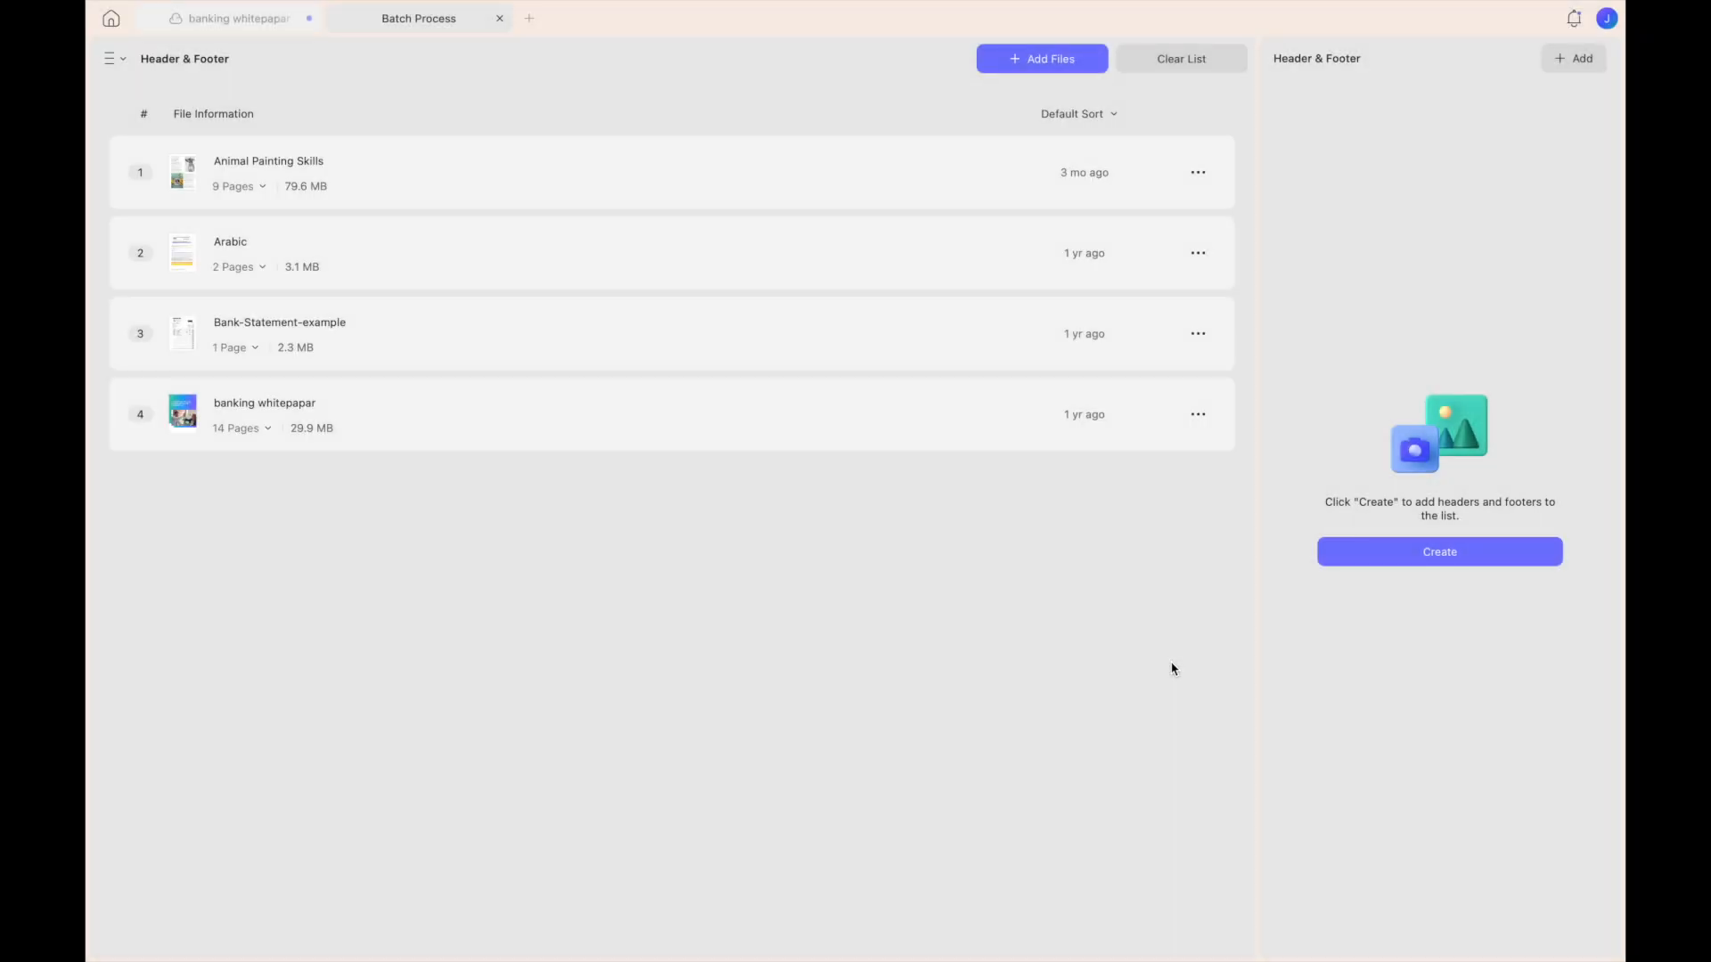
- Create and save a Left Header template reading "UPDF" and apply it to the batch files
{"action": "left_click", "coordinate": [1436, 550]}
{"action": "left_click", "coordinate": [1419, 638]}
{"action": "left_click", "coordinate": [958, 363]}
{"action": "type", "text": "UPDF"}
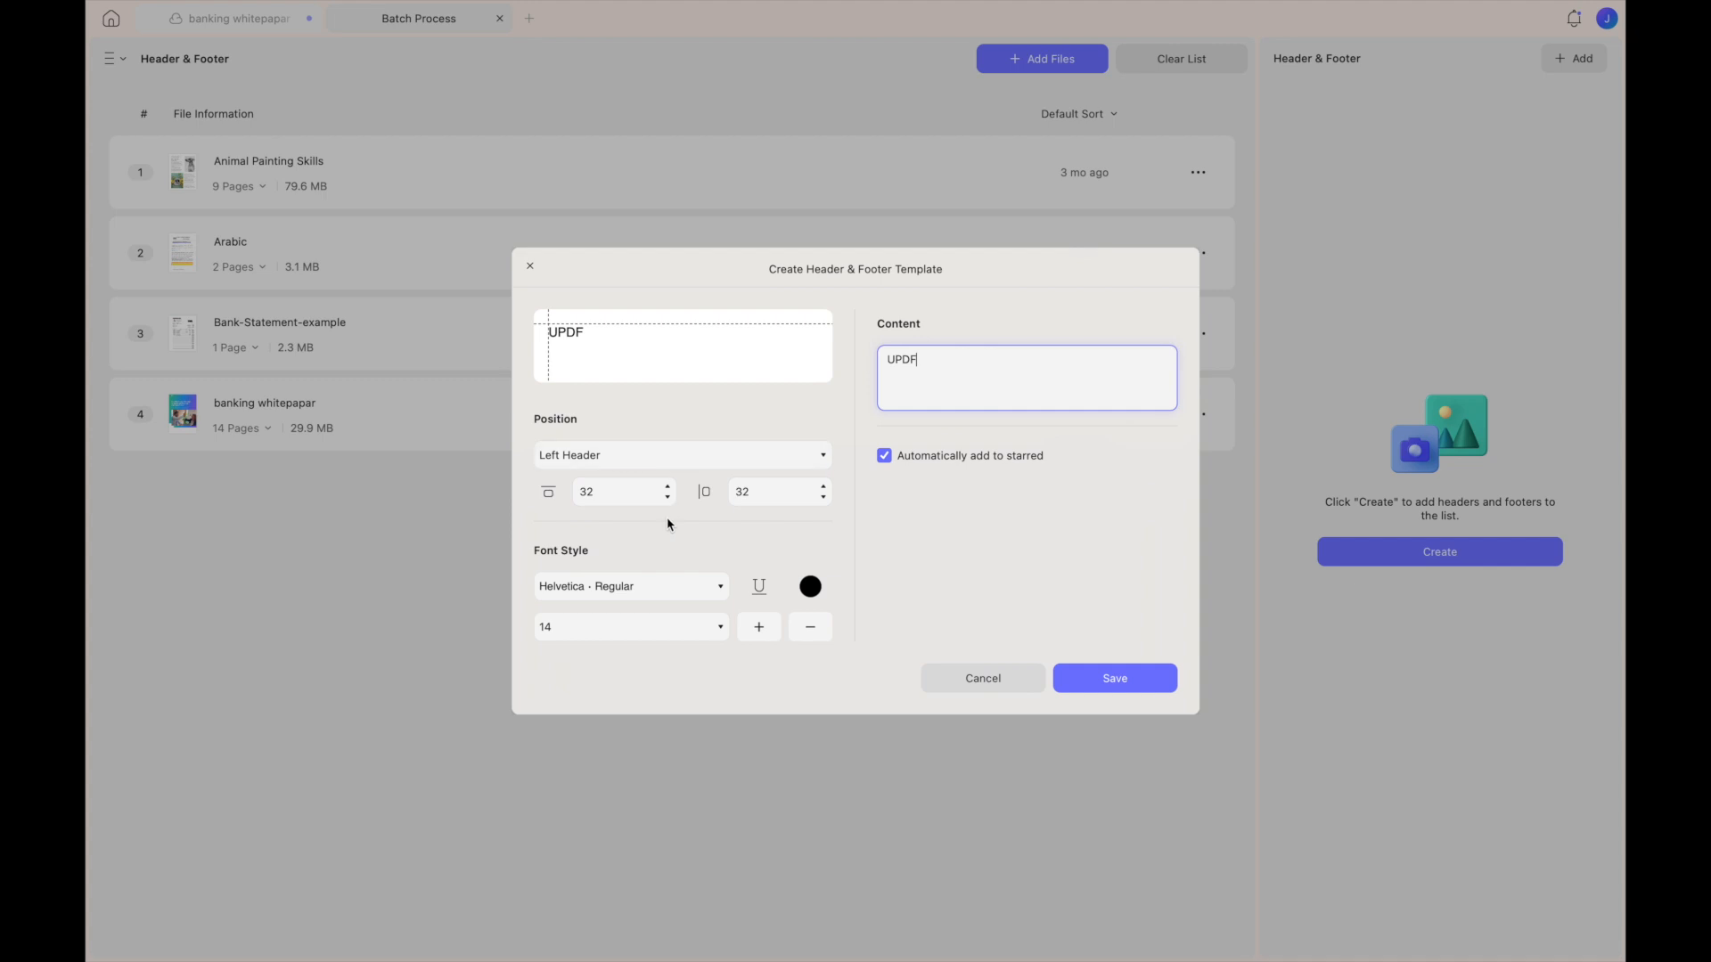
{"action": "left_click", "coordinate": [1114, 685]}
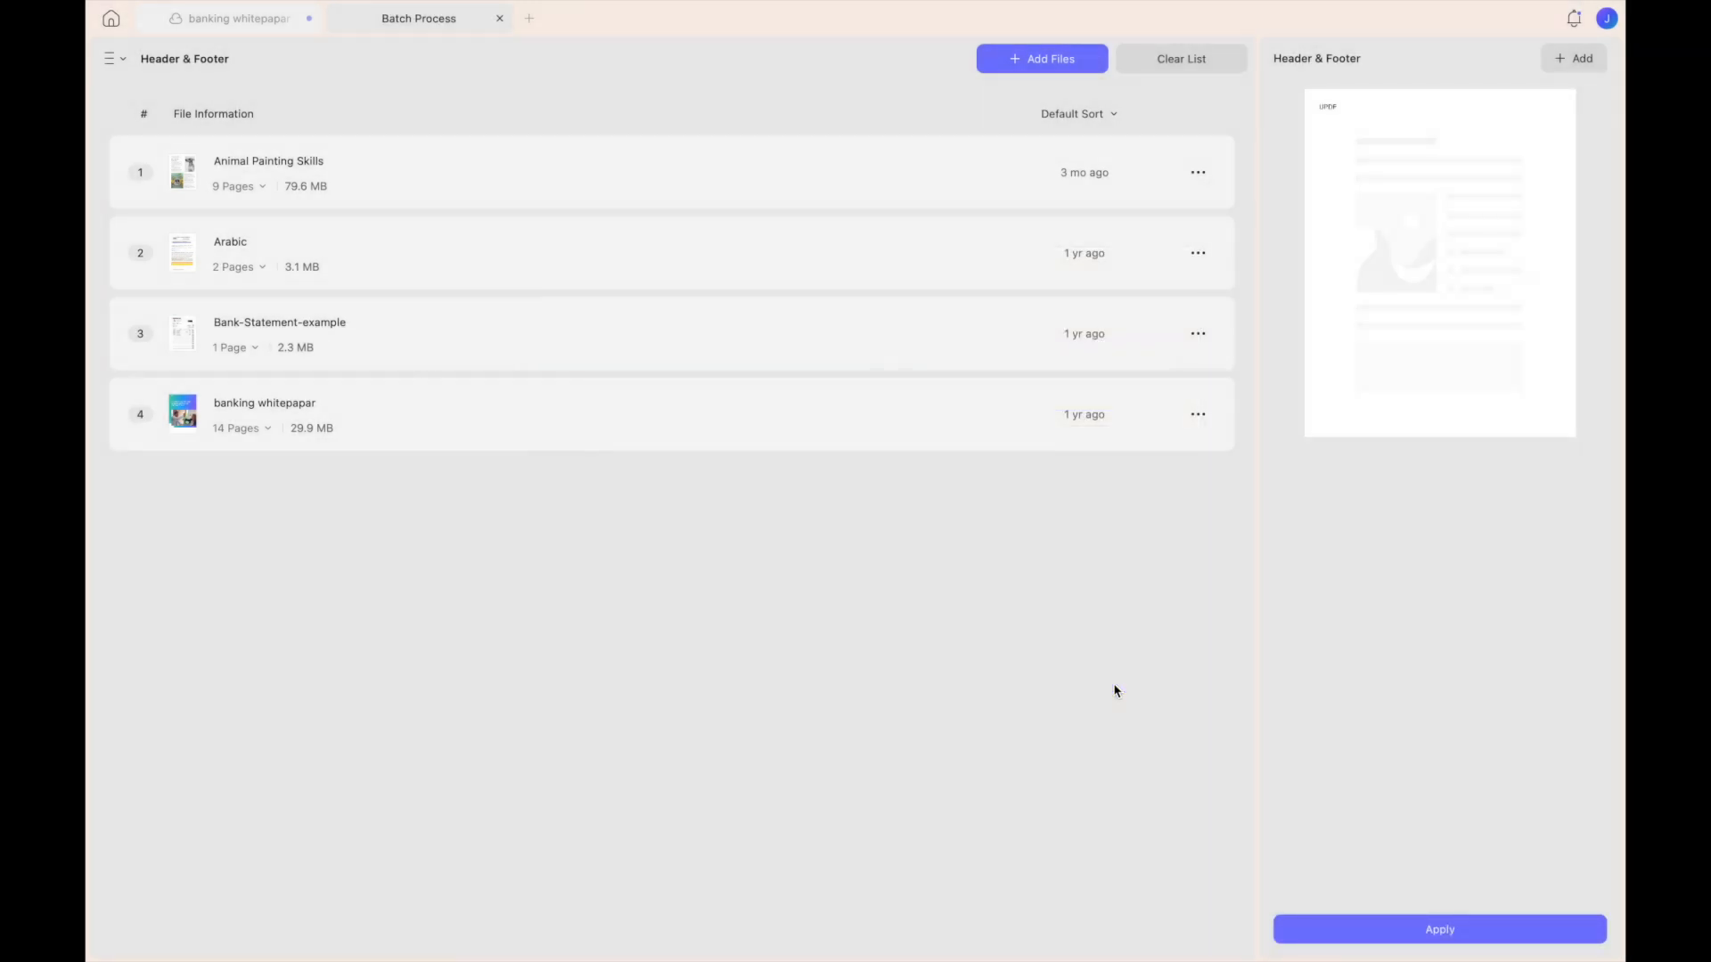
{"action": "left_click", "coordinate": [1442, 931]}
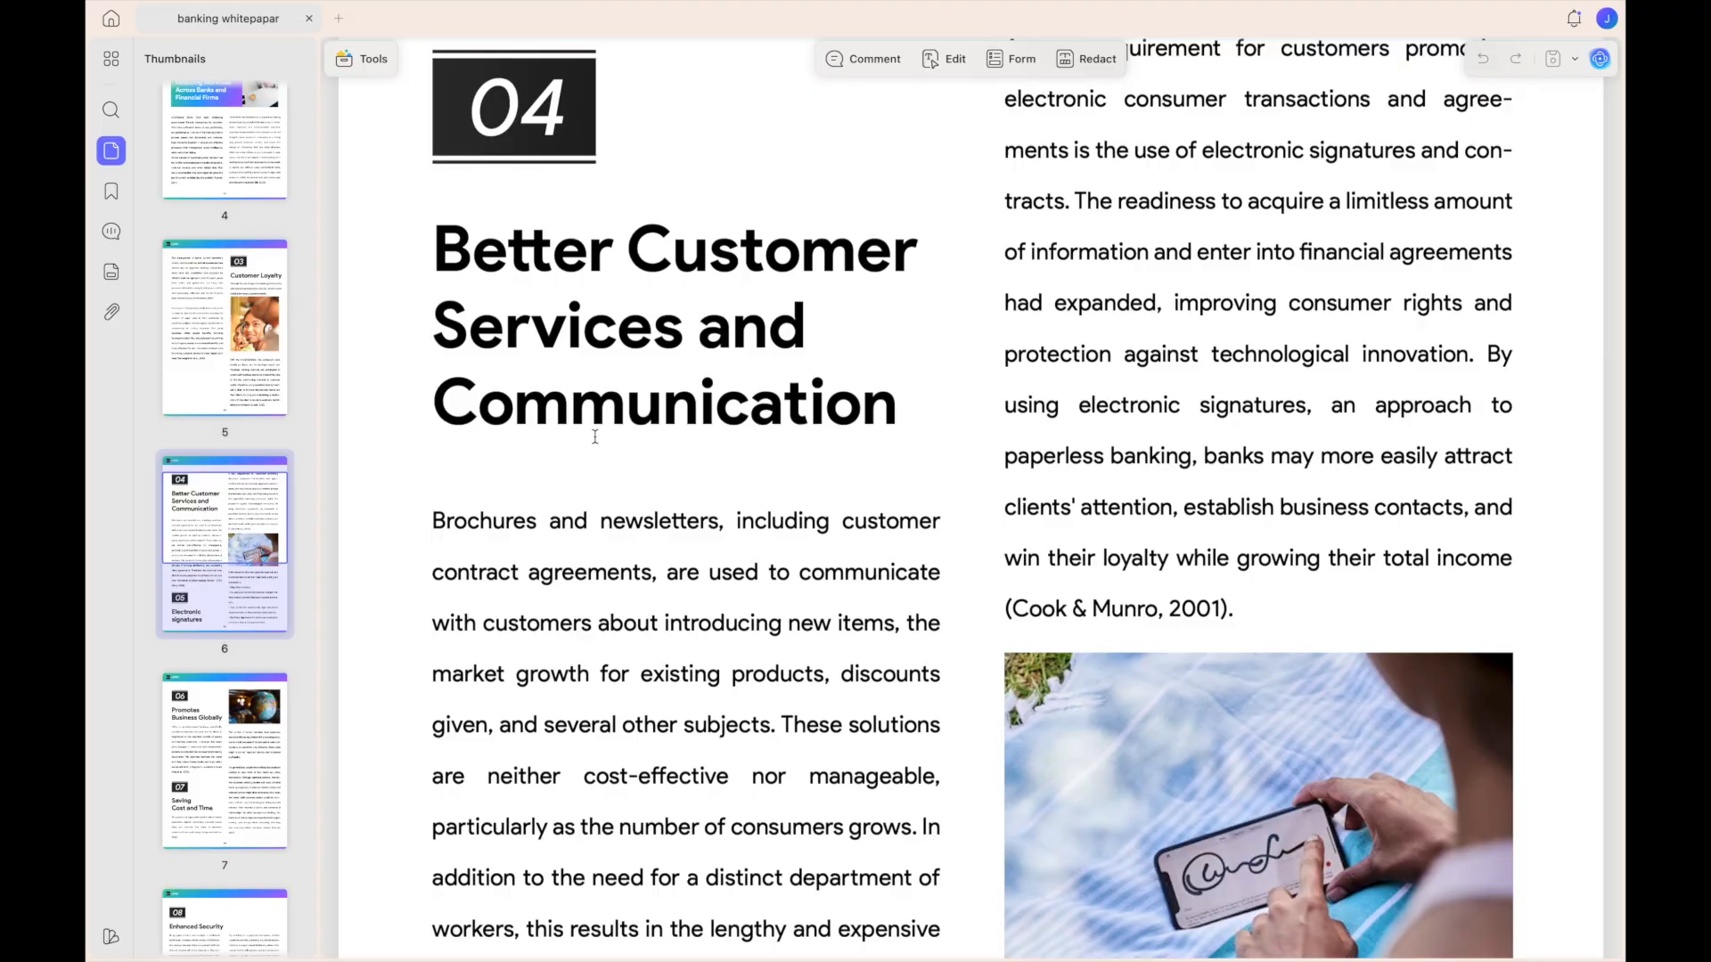
- Start a batch Bates Numbering job and add banking whitepapar.pdf to it
{"action": "left_click", "coordinate": [374, 62]}
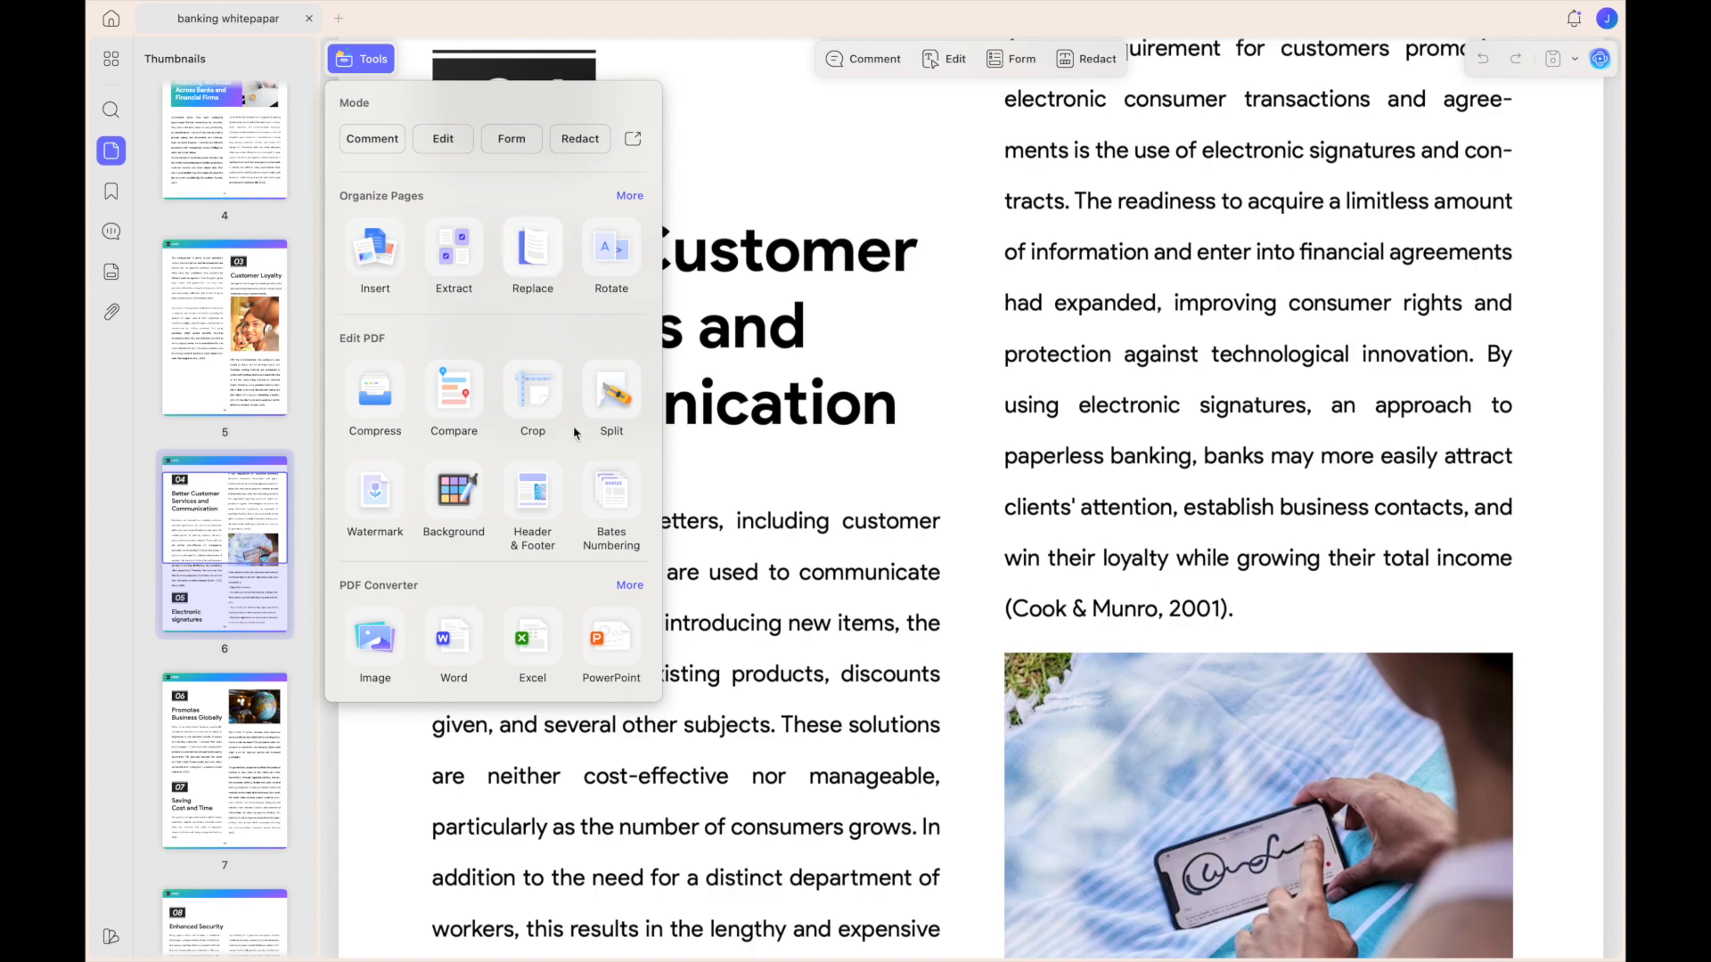
{"action": "left_click", "coordinate": [618, 489]}
{"action": "left_click", "coordinate": [665, 553]}
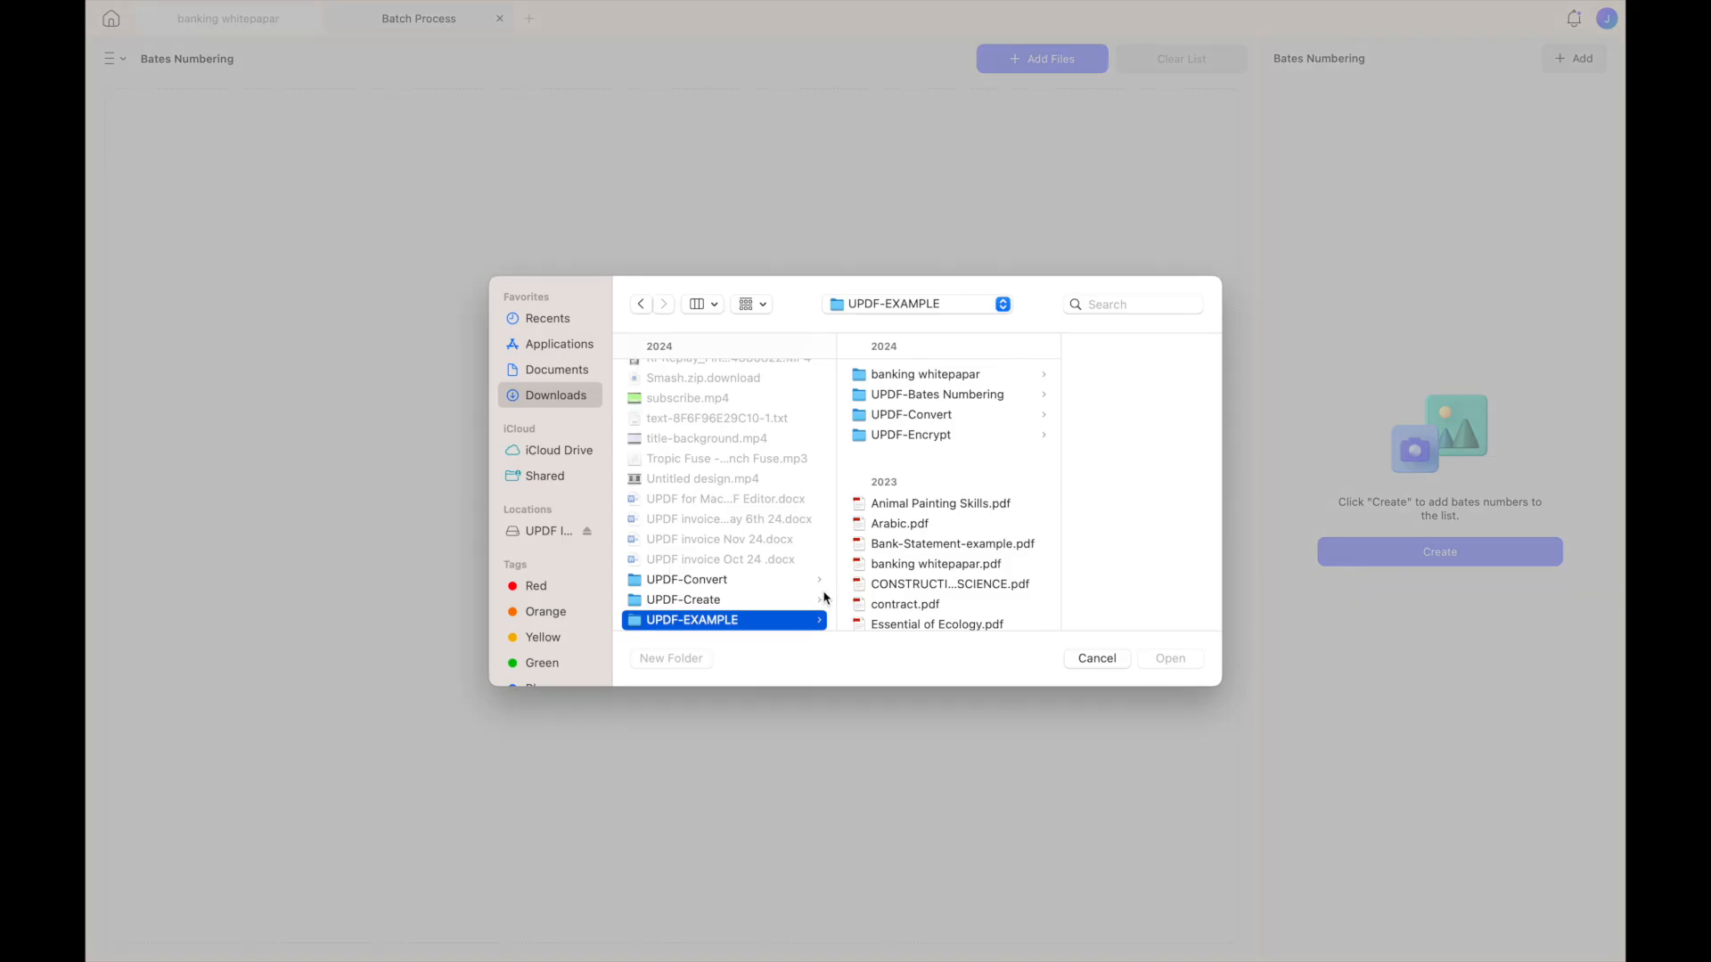
{"action": "left_click", "coordinate": [944, 546]}
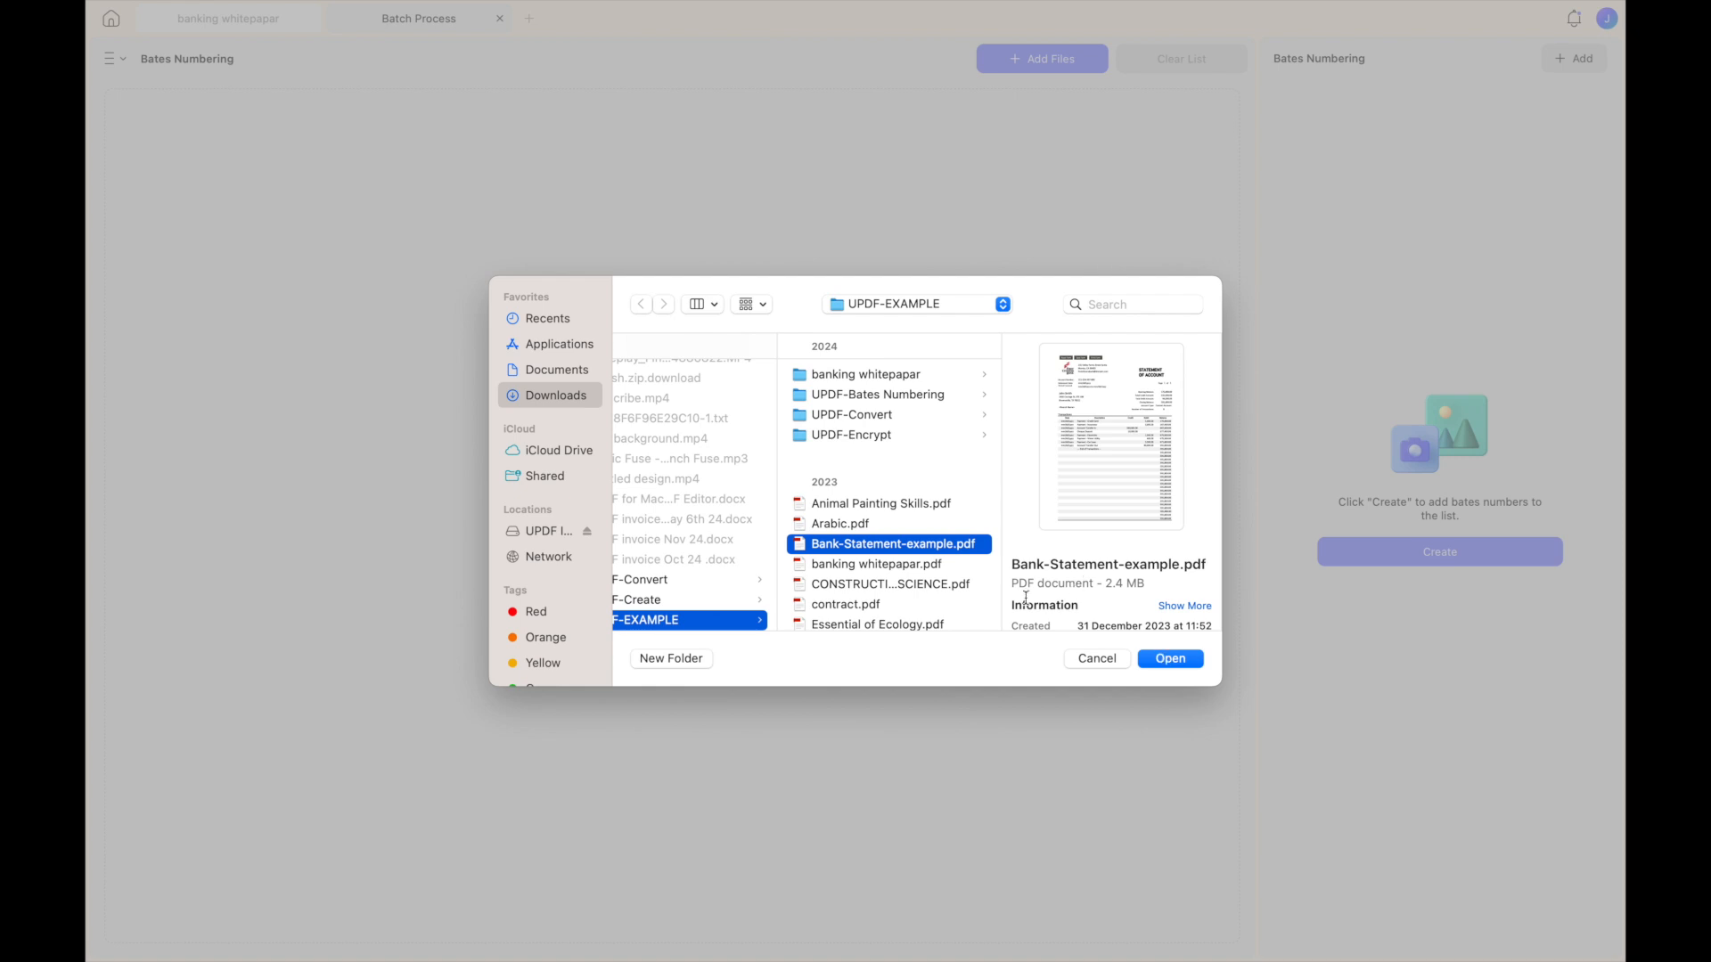
{"action": "left_click", "coordinate": [918, 564]}
{"action": "left_click", "coordinate": [1168, 659]}
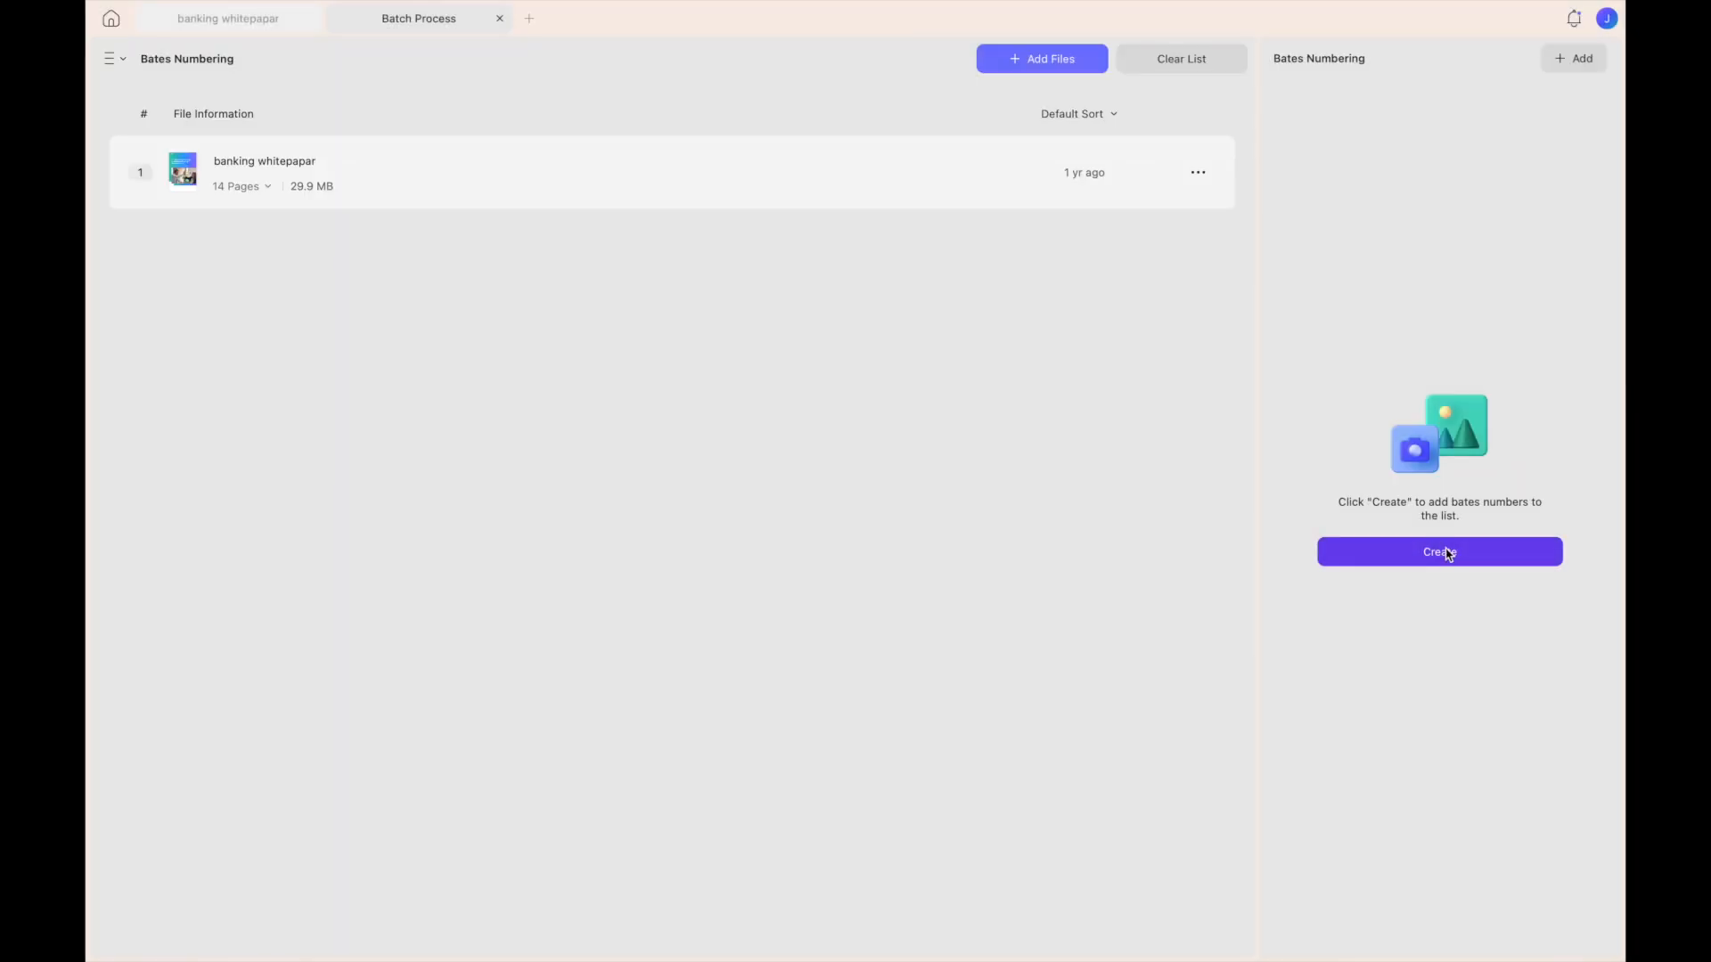
- Create a Bates numbering template with start number 1, prefix A and suffix Z
{"action": "left_click", "coordinate": [1448, 555]}
{"action": "type", "text": "1"}
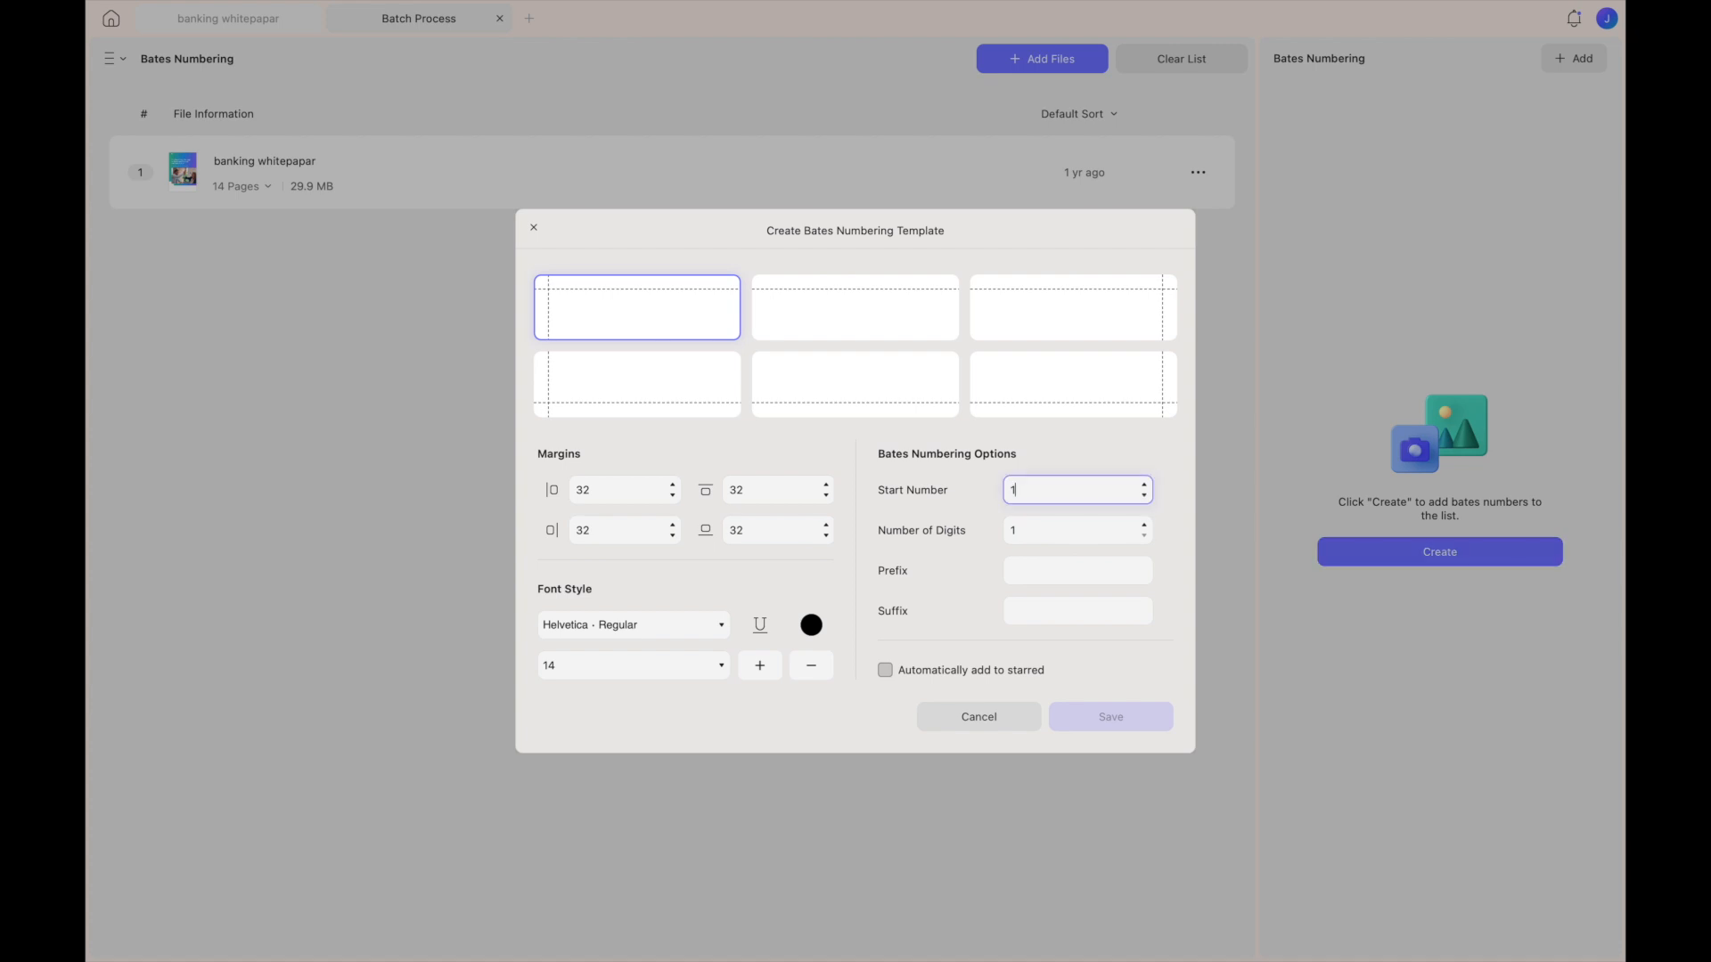
{"action": "left_click", "coordinate": [1079, 575]}
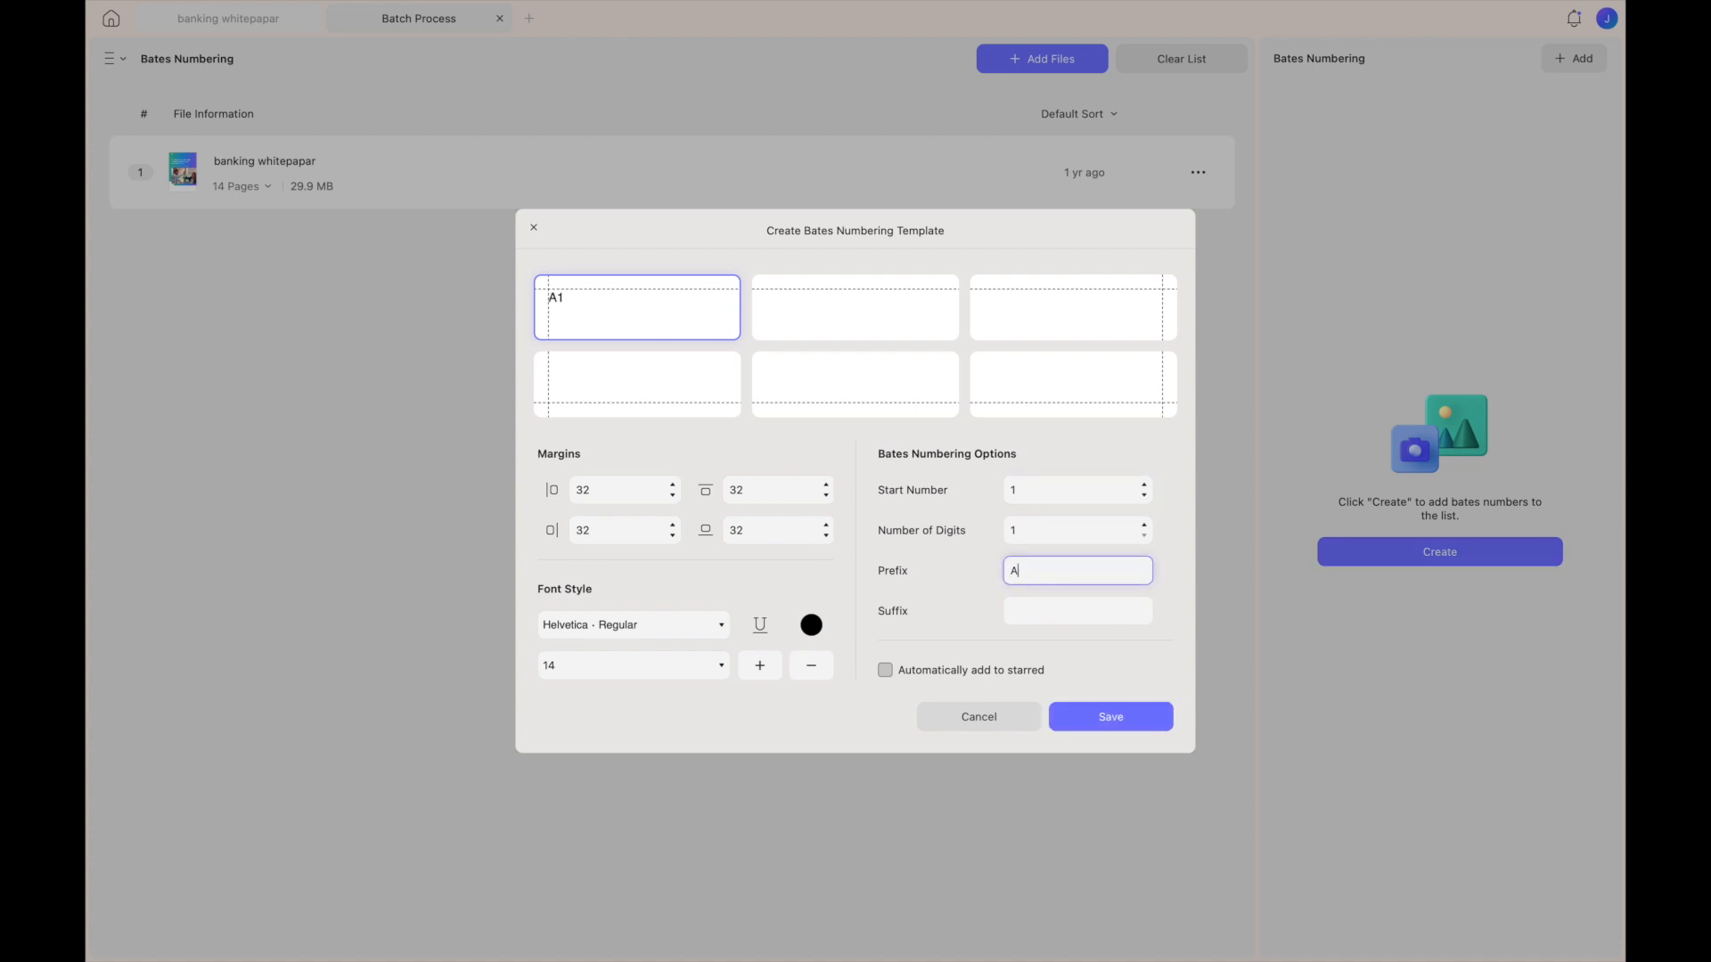
{"action": "left_click", "coordinate": [1081, 607]}
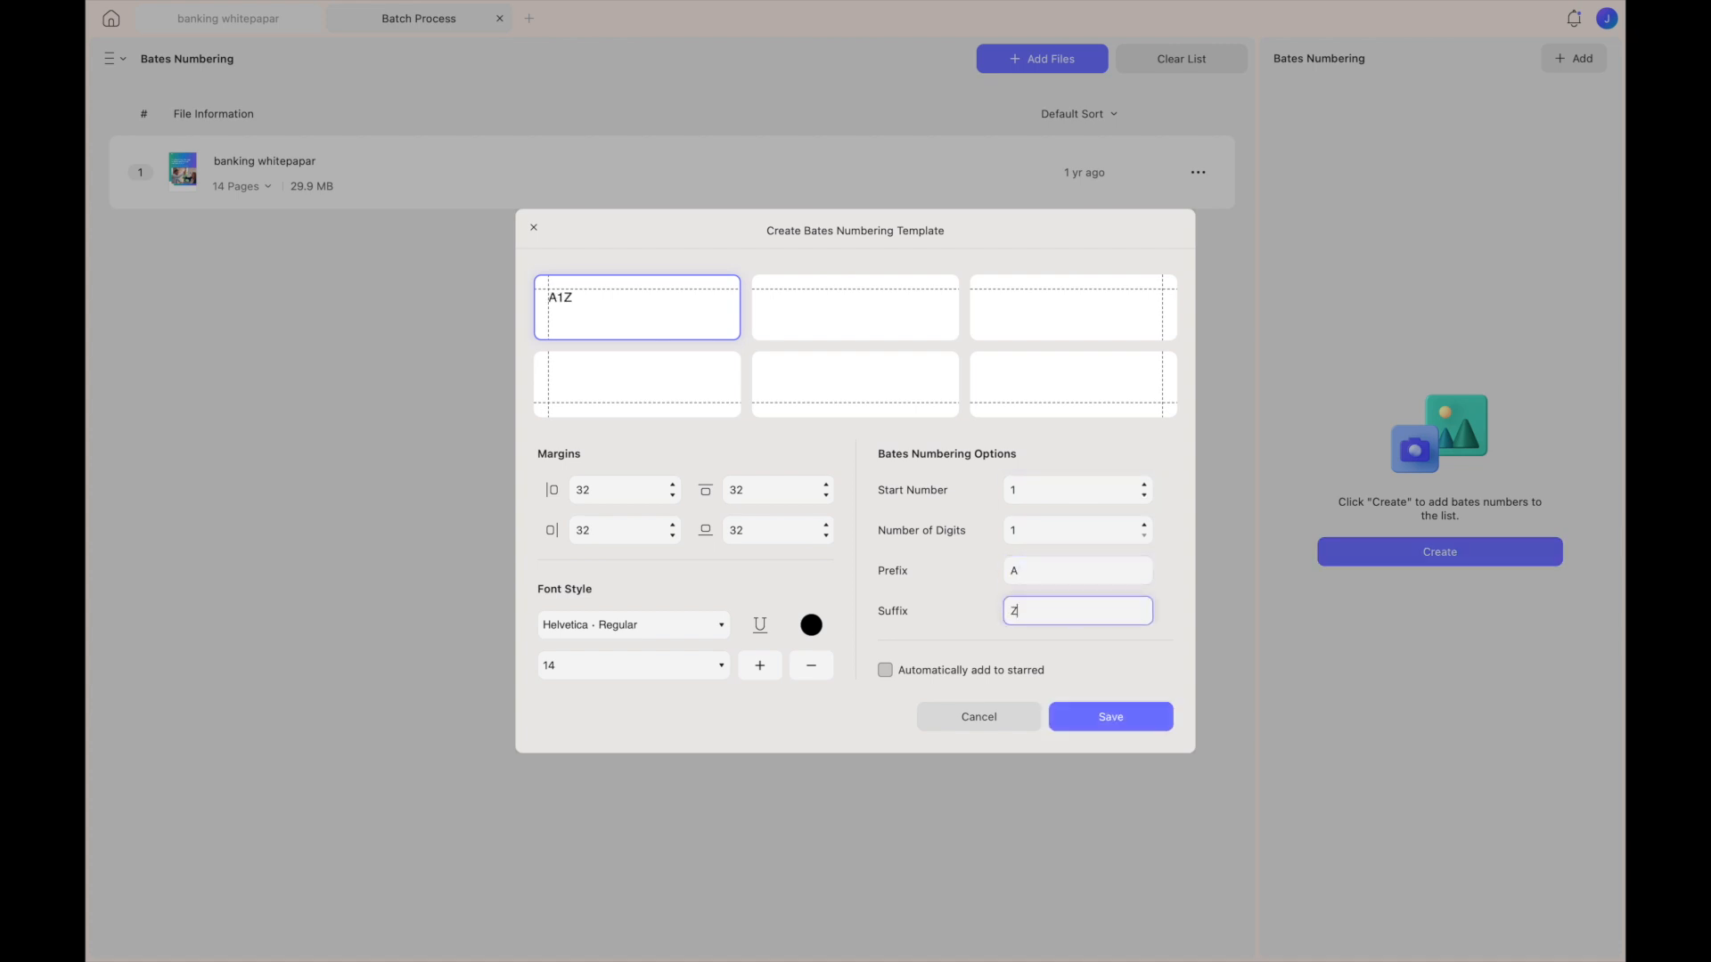
{"action": "left_click", "coordinate": [1071, 648]}
- Set the Bates template's left margin to 35 and font to Al Nile - Regular, enlarge the font size, and save the template
{"action": "left_click", "coordinate": [672, 487]}
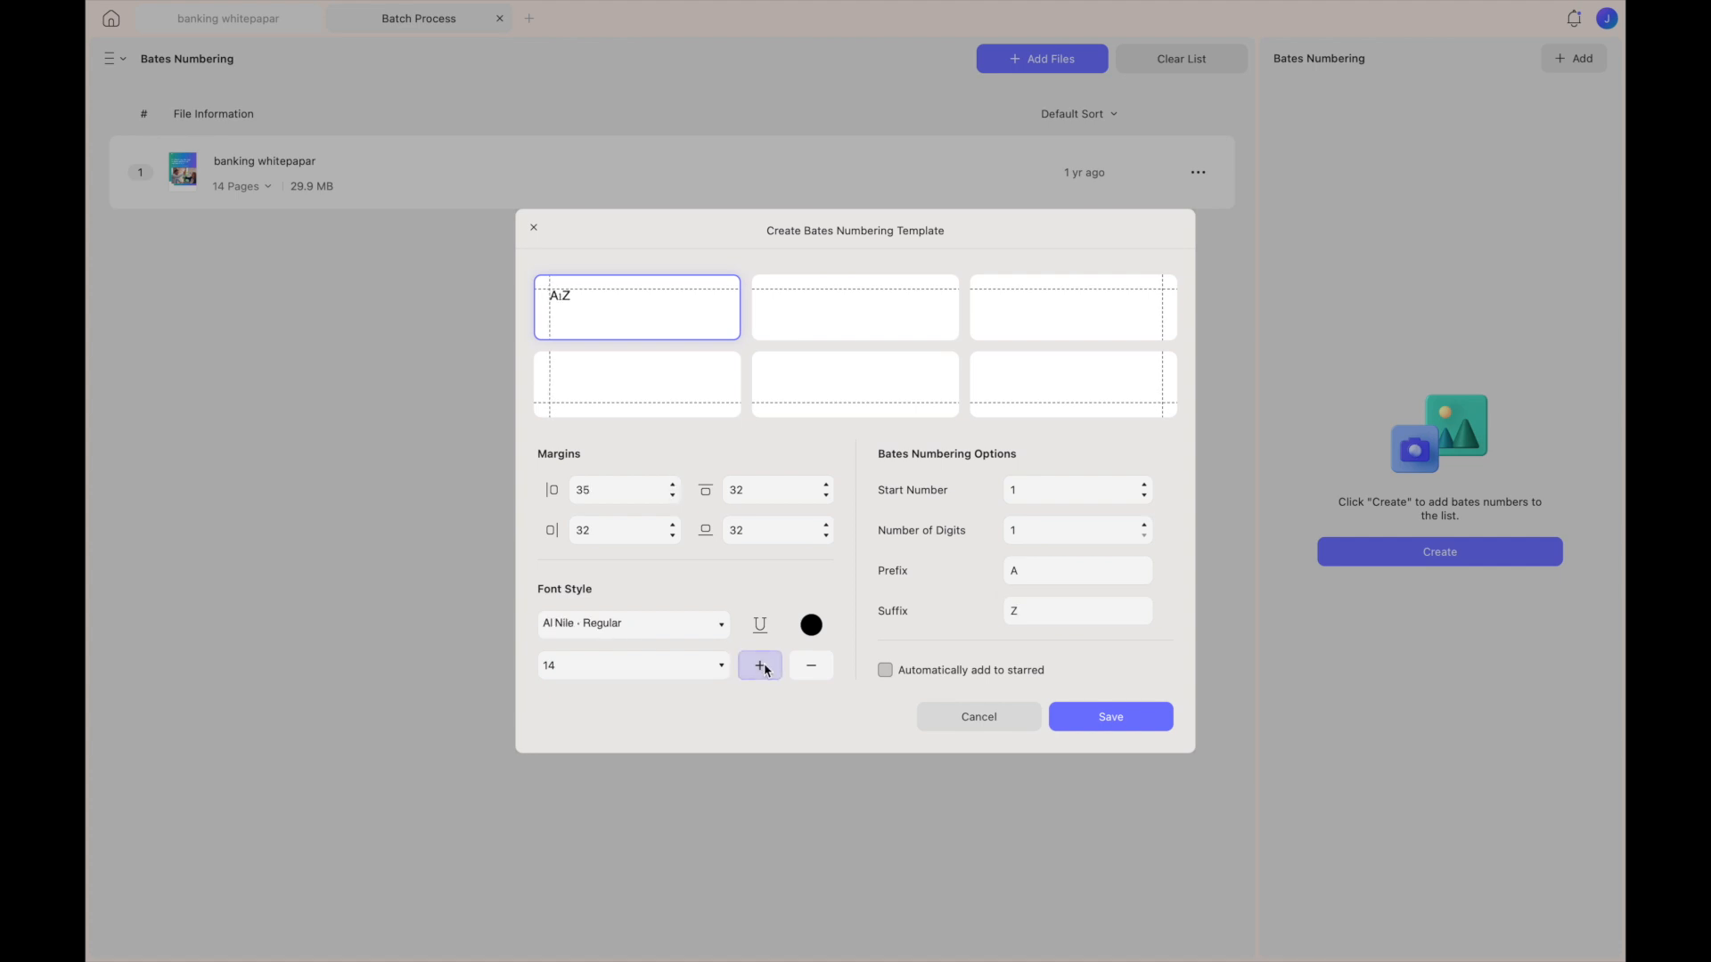
{"action": "left_click", "coordinate": [763, 668]}
{"action": "left_click", "coordinate": [1129, 720]}
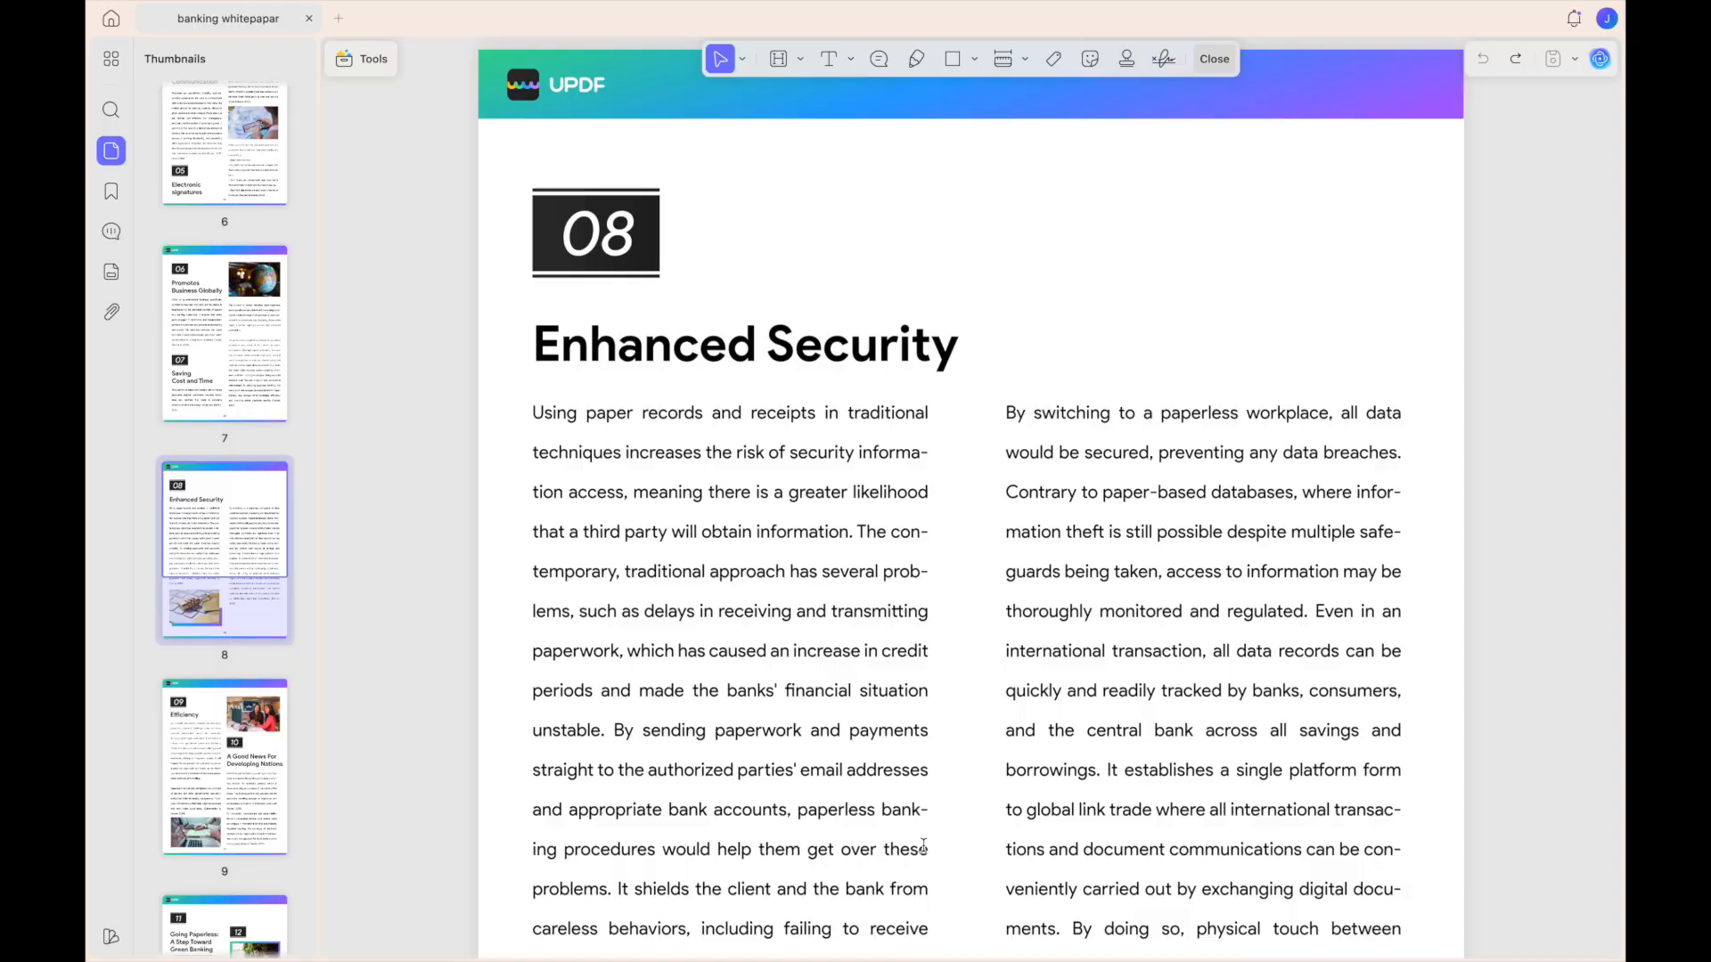
- Crop page 8 of the banking whitepaper to about 7.86 × 11.11 in, trimming its top and right edges
{"action": "left_click", "coordinate": [377, 61]}
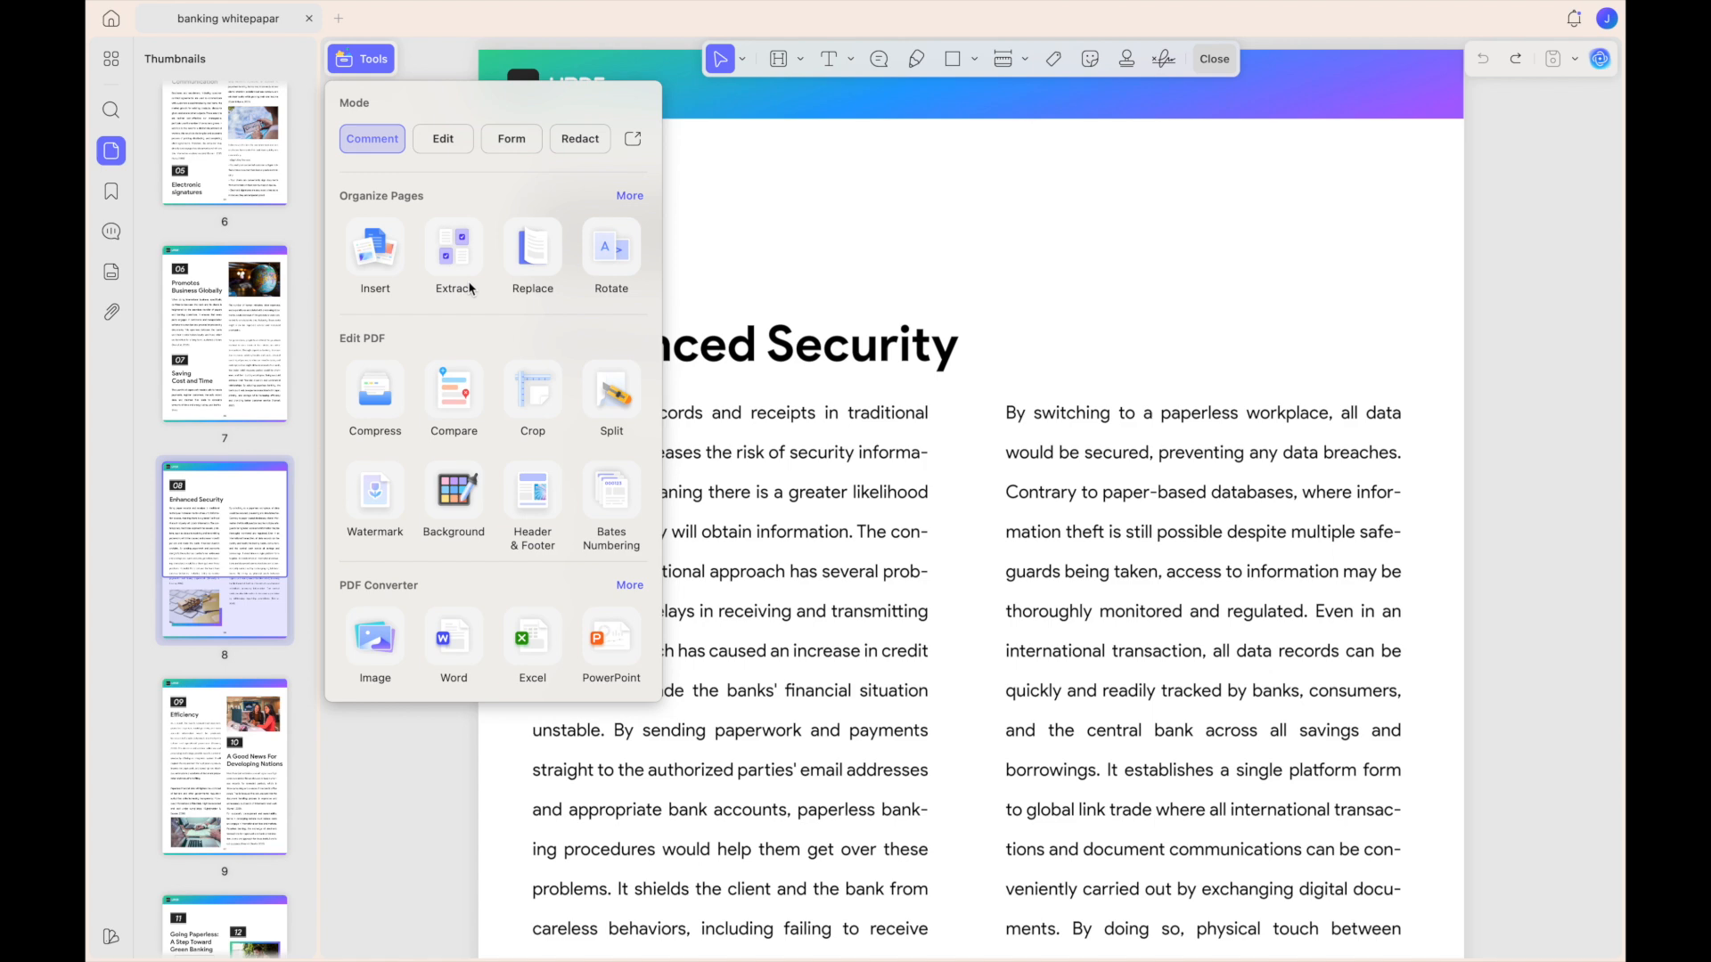
{"action": "left_click", "coordinate": [534, 401]}
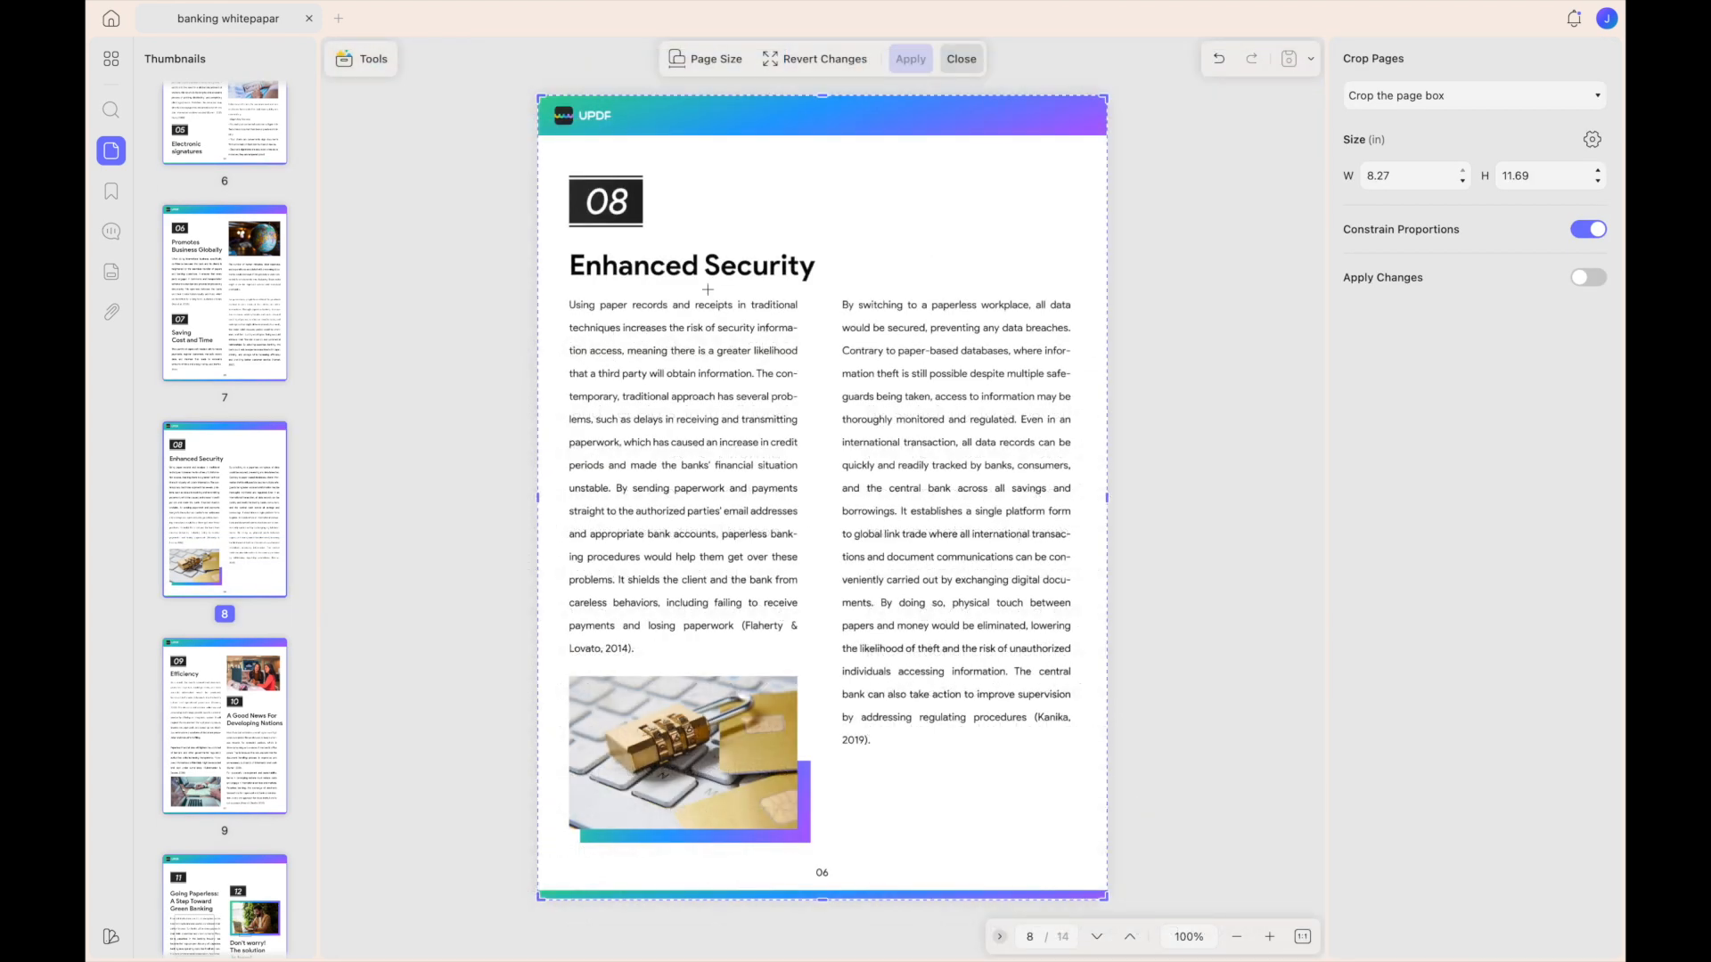
{"action": "left_click_drag", "start_coordinate": [1107, 98], "coordinate": [1077, 136]}
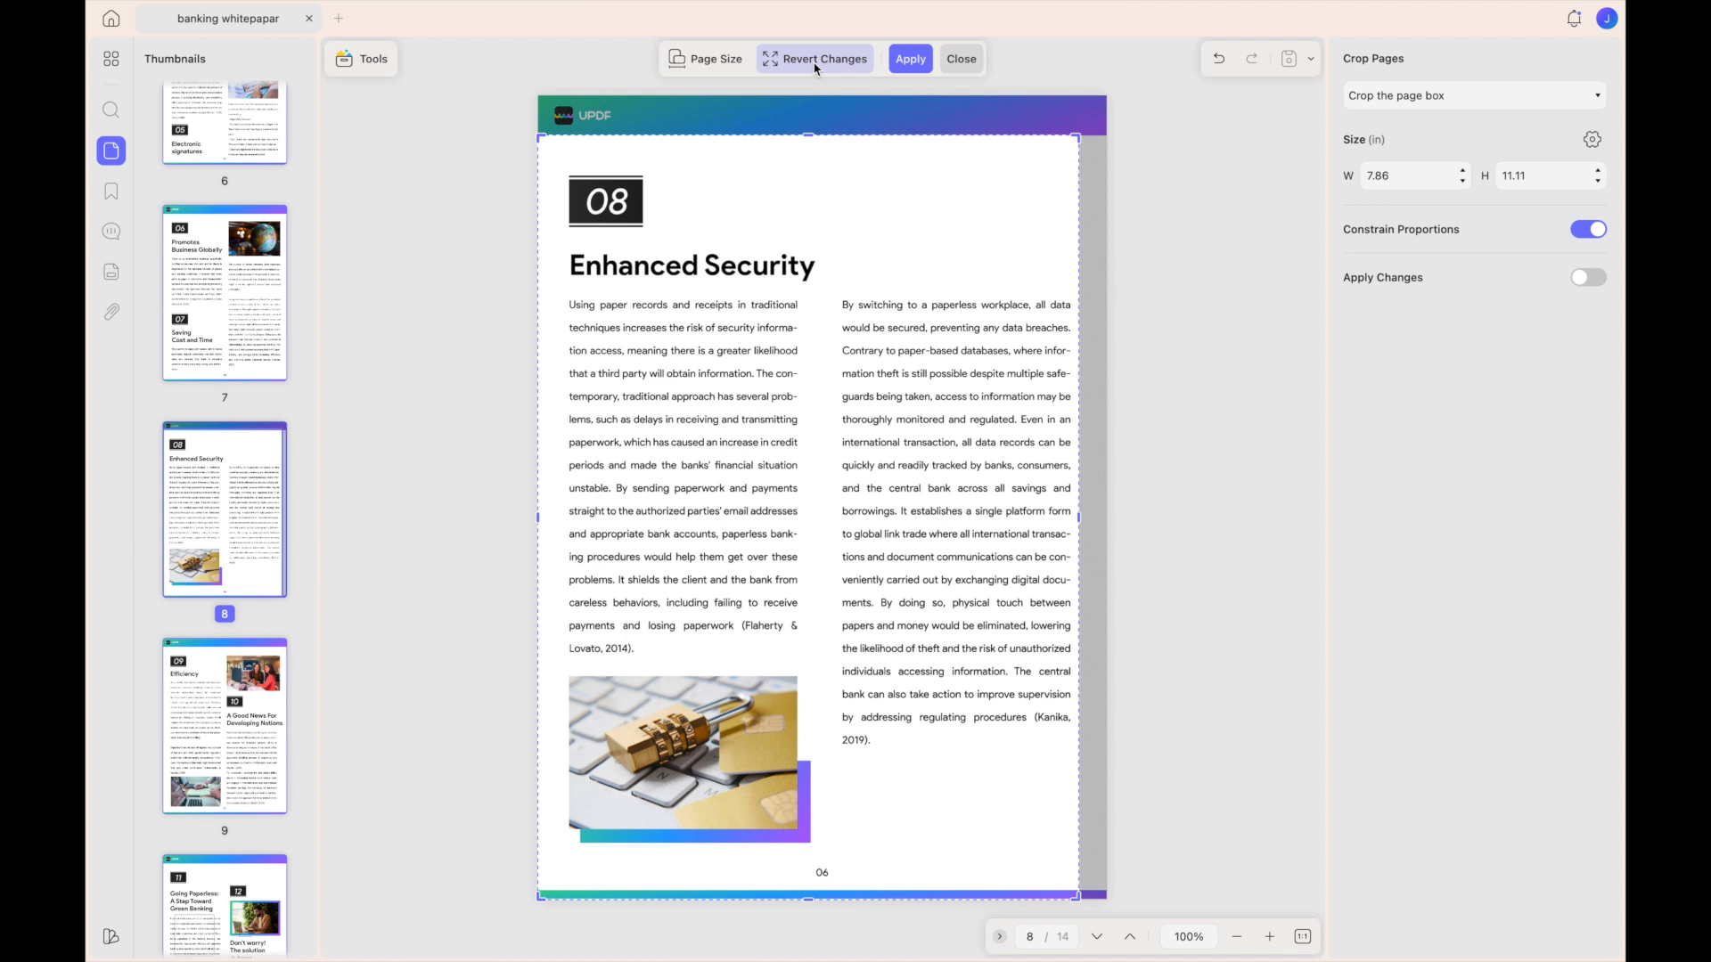
- Keep Constrain Proportions on, apply the crop changes to all pages from 1 to 14, and switch to the Crop the margins mode
{"action": "left_click", "coordinate": [1445, 111]}
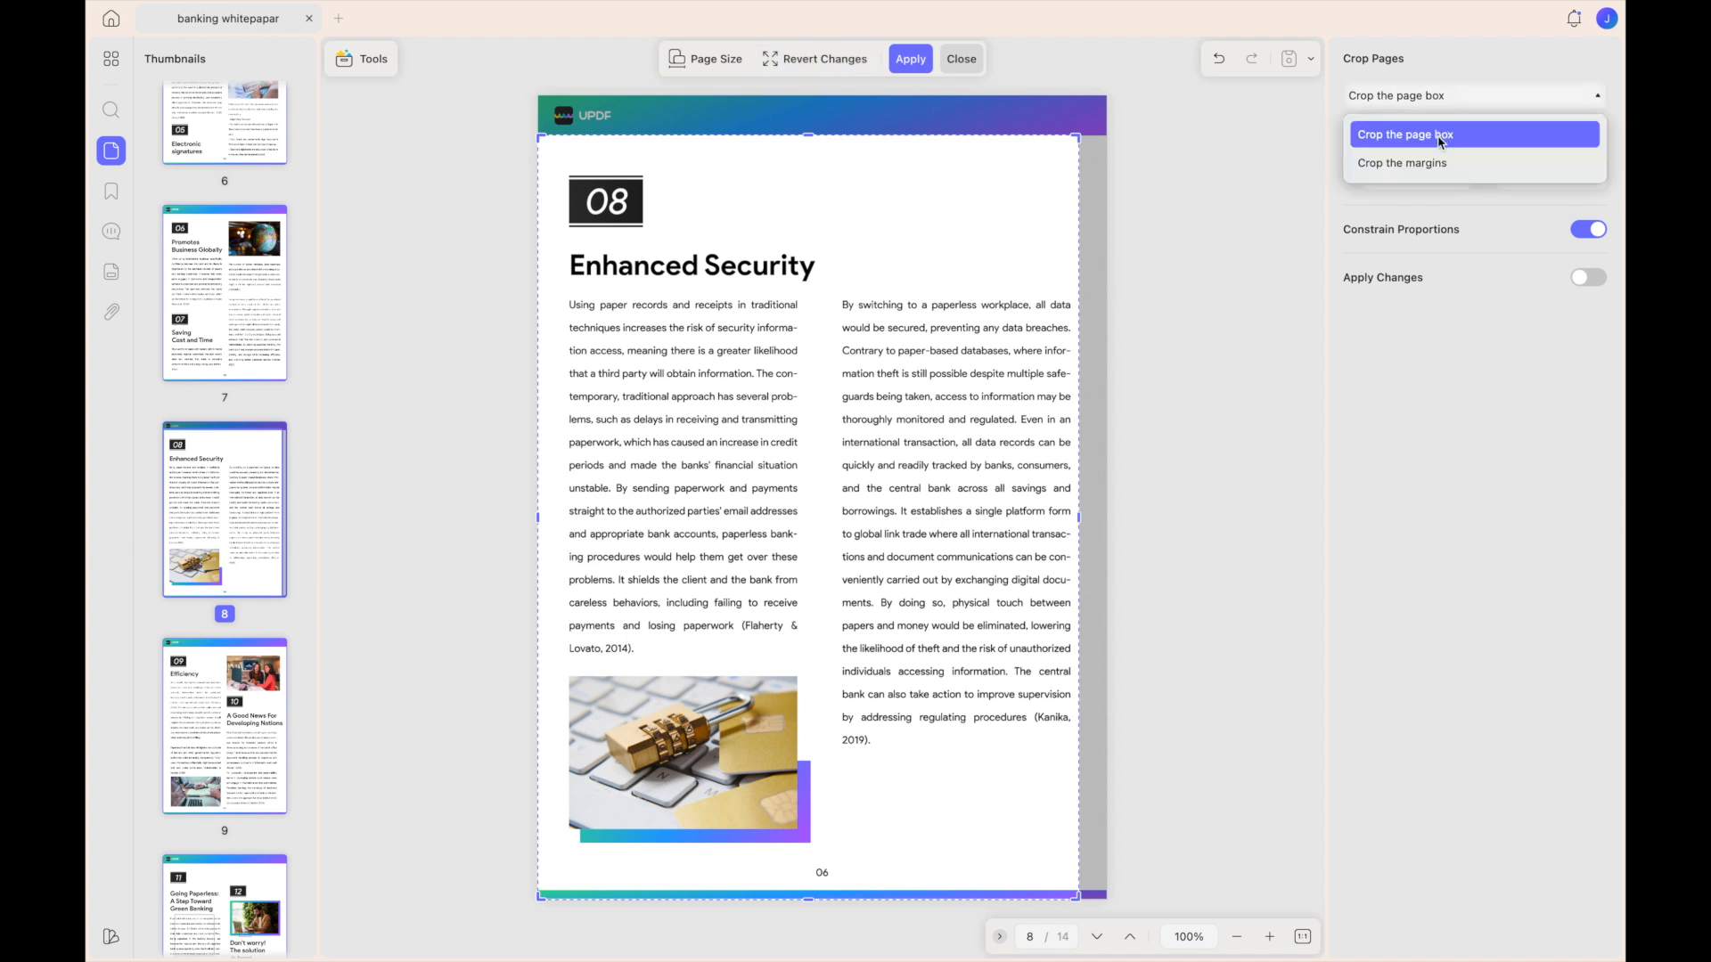
{"action": "left_click", "coordinate": [1440, 135]}
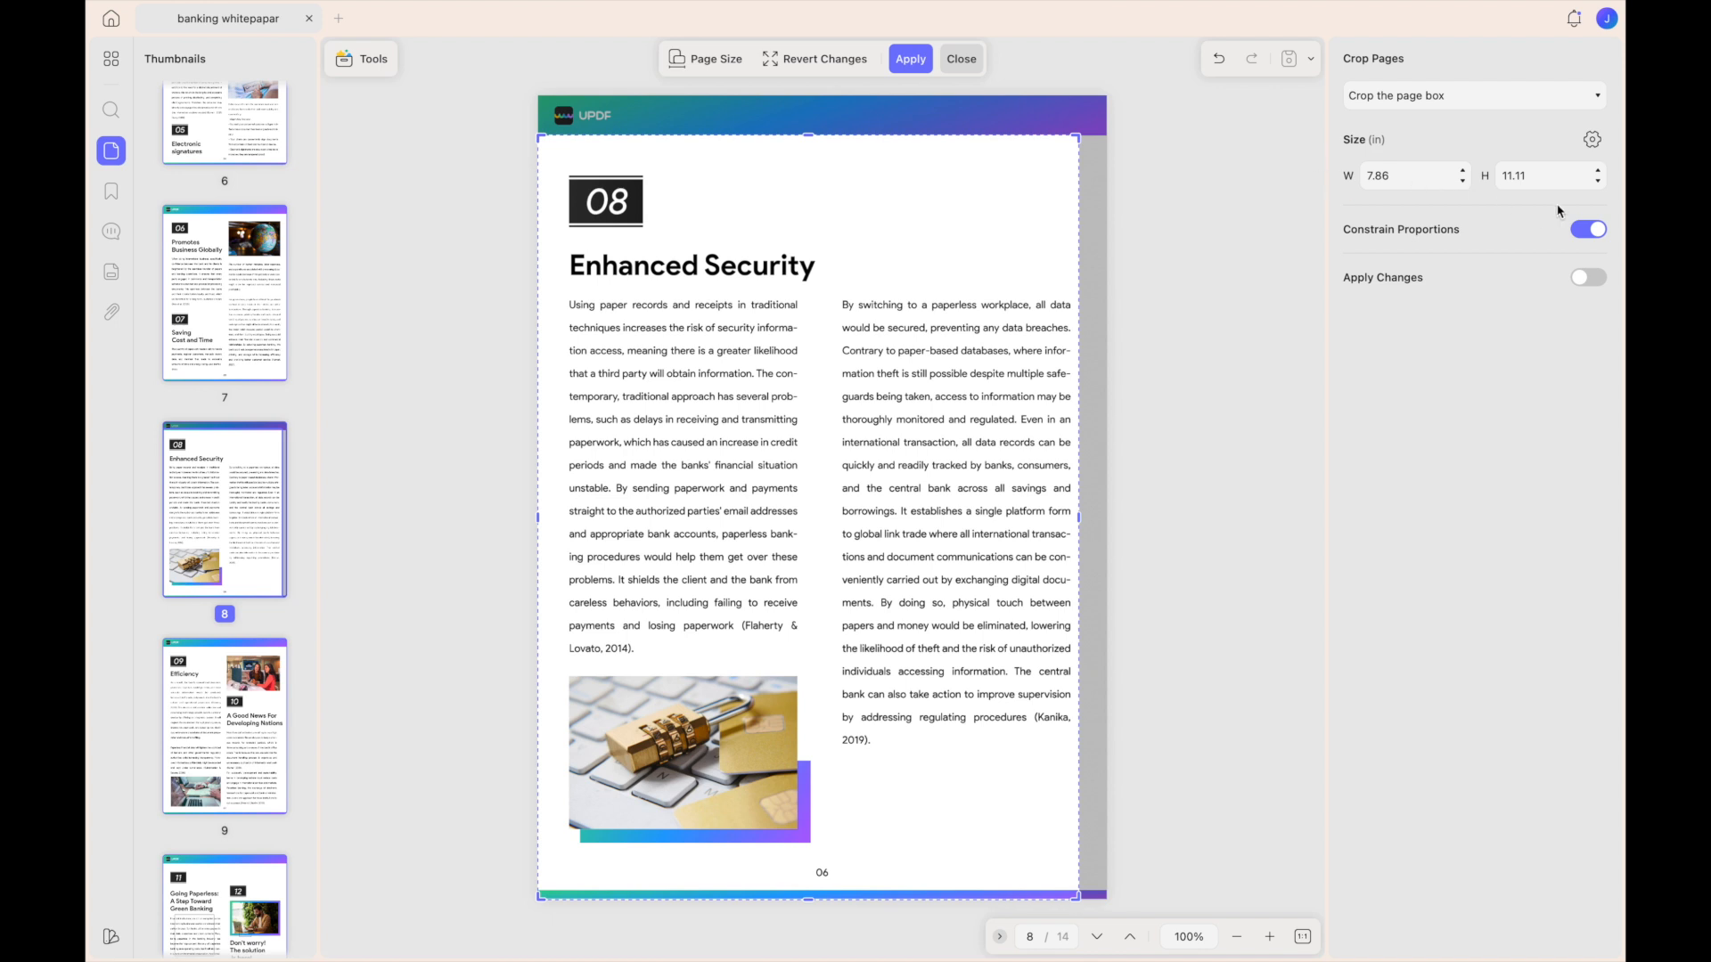
{"action": "left_click", "coordinate": [1592, 234]}
{"action": "left_click", "coordinate": [1592, 233]}
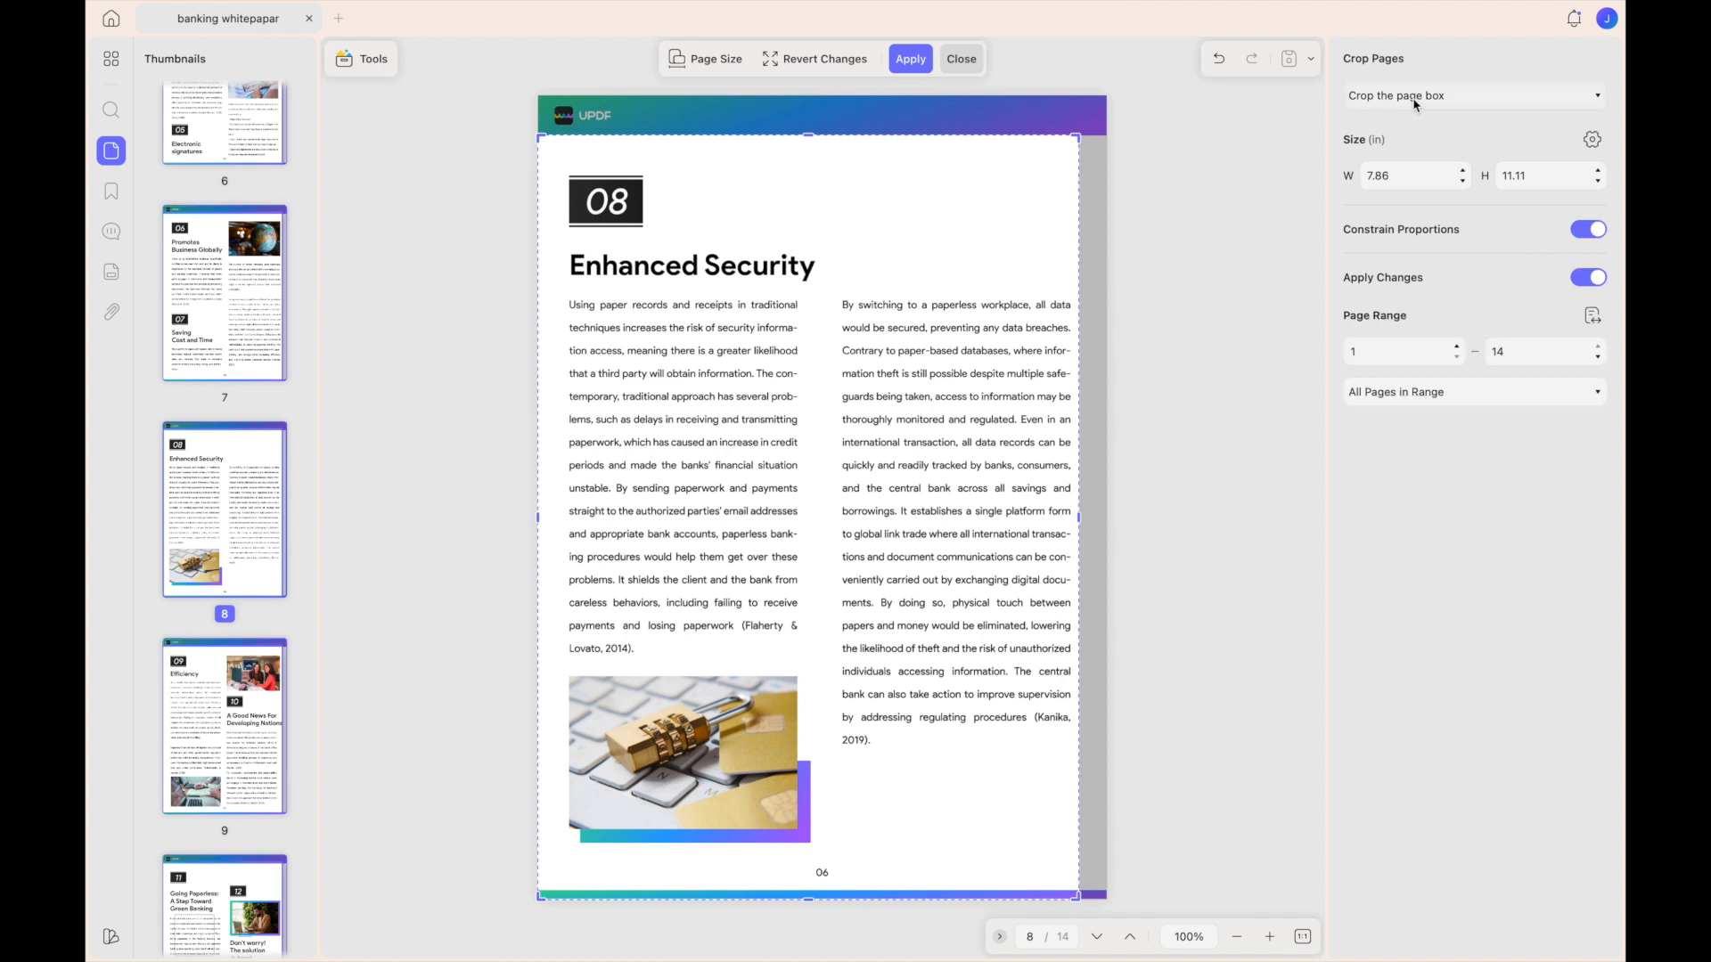
{"action": "left_click", "coordinate": [1413, 100]}
{"action": "left_click", "coordinate": [1415, 164]}
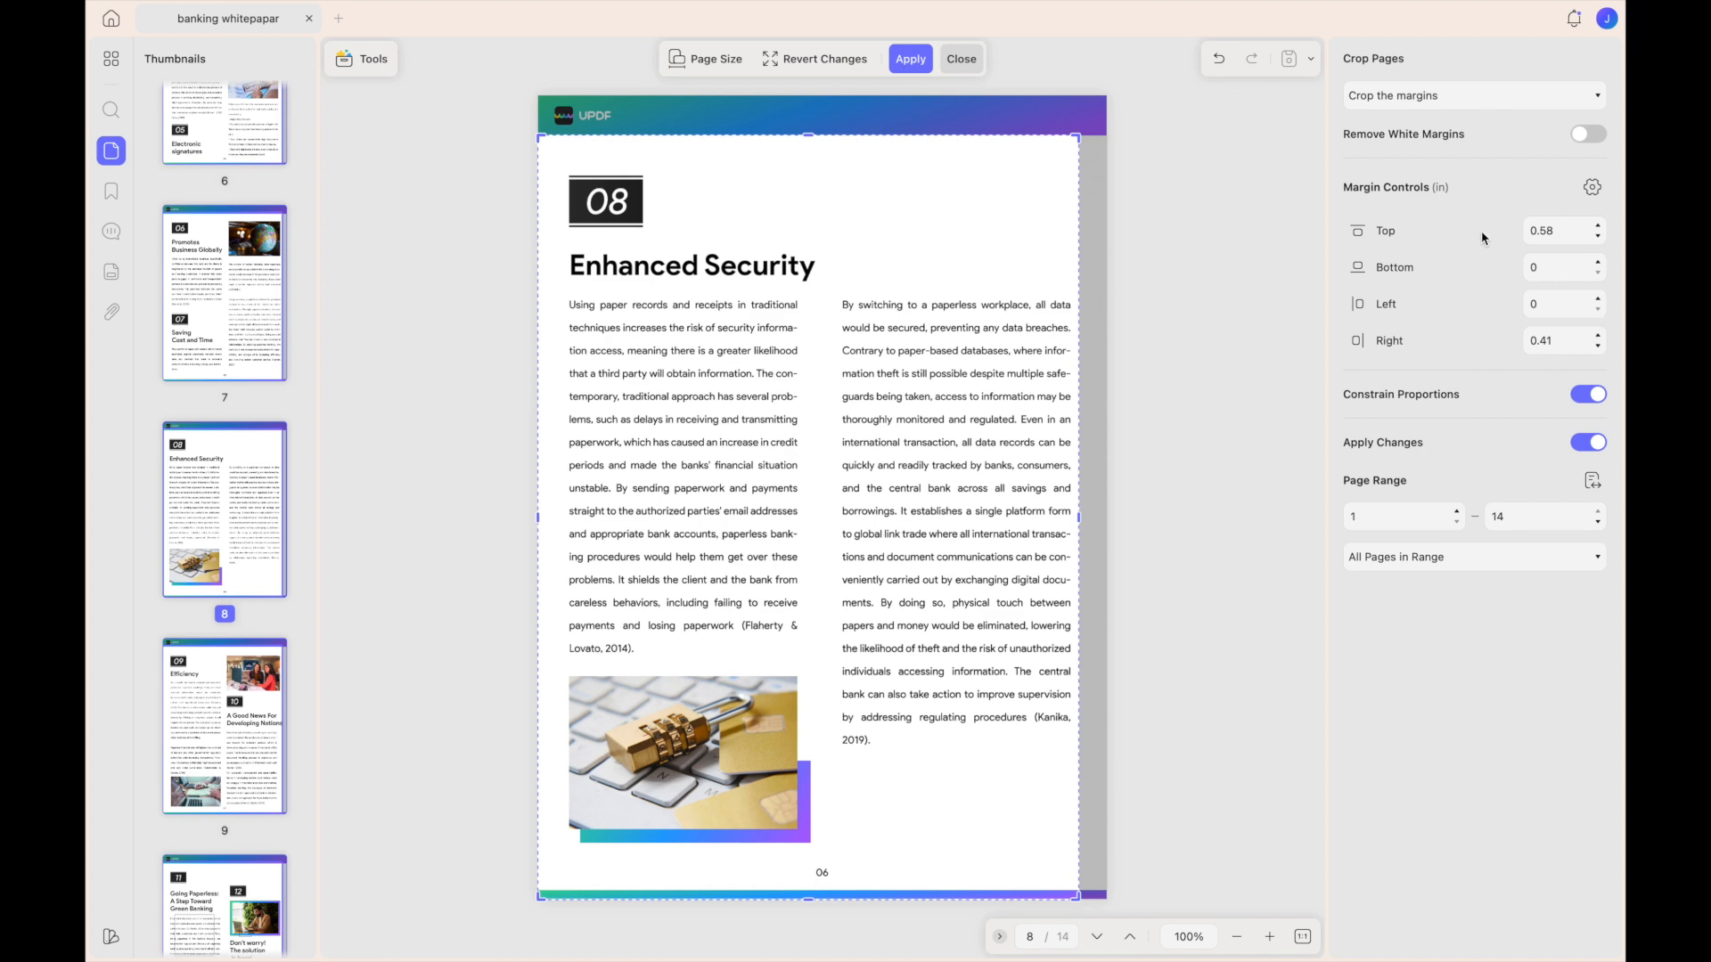
- Open the Page Size Settings for the whitepaper and choose a page size from the presets
{"action": "left_click", "coordinate": [706, 58]}
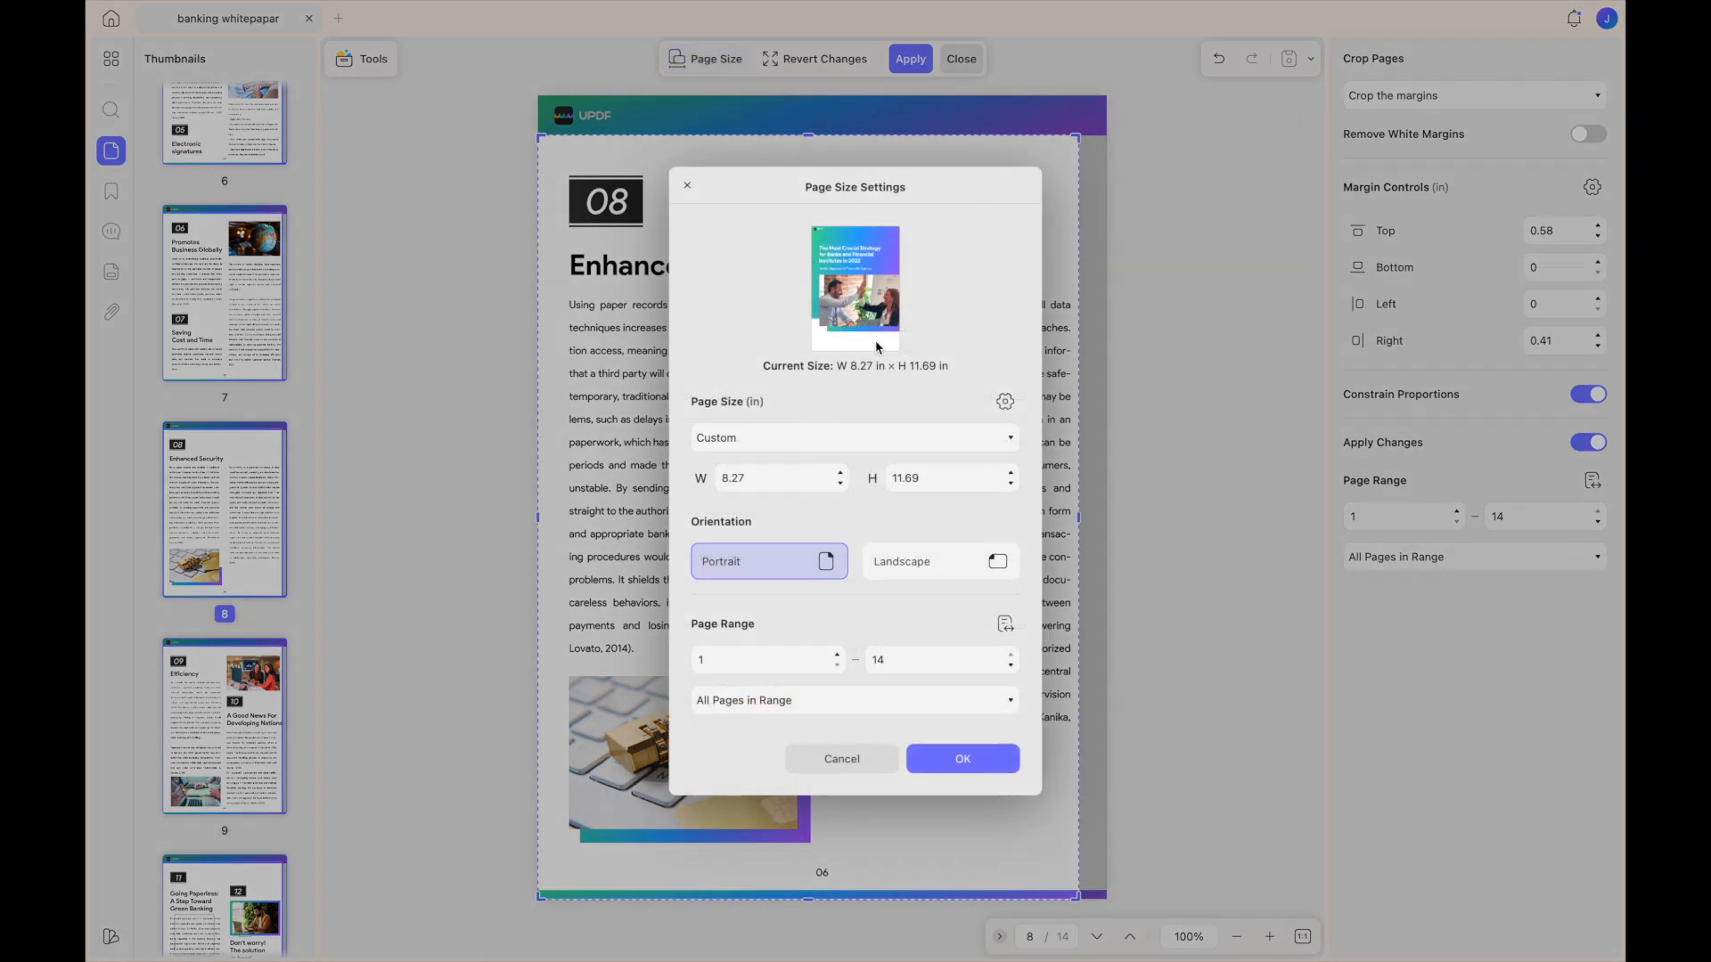
{"action": "left_click", "coordinate": [927, 437]}
{"action": "left_click", "coordinate": [822, 506]}
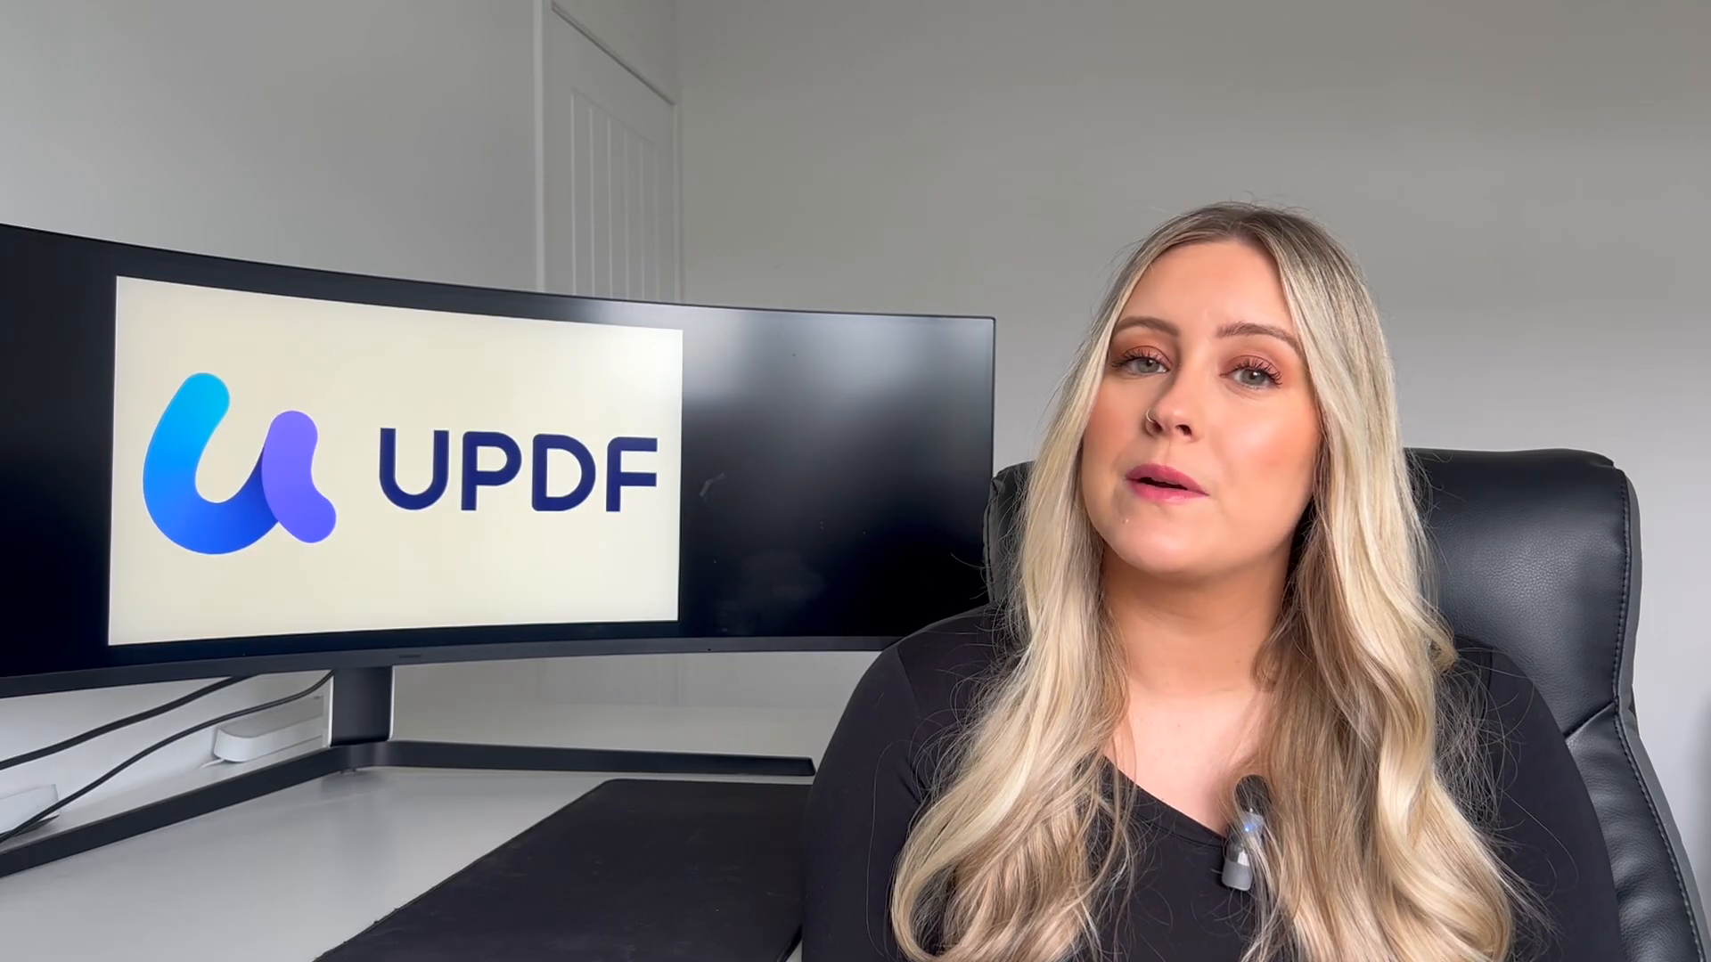